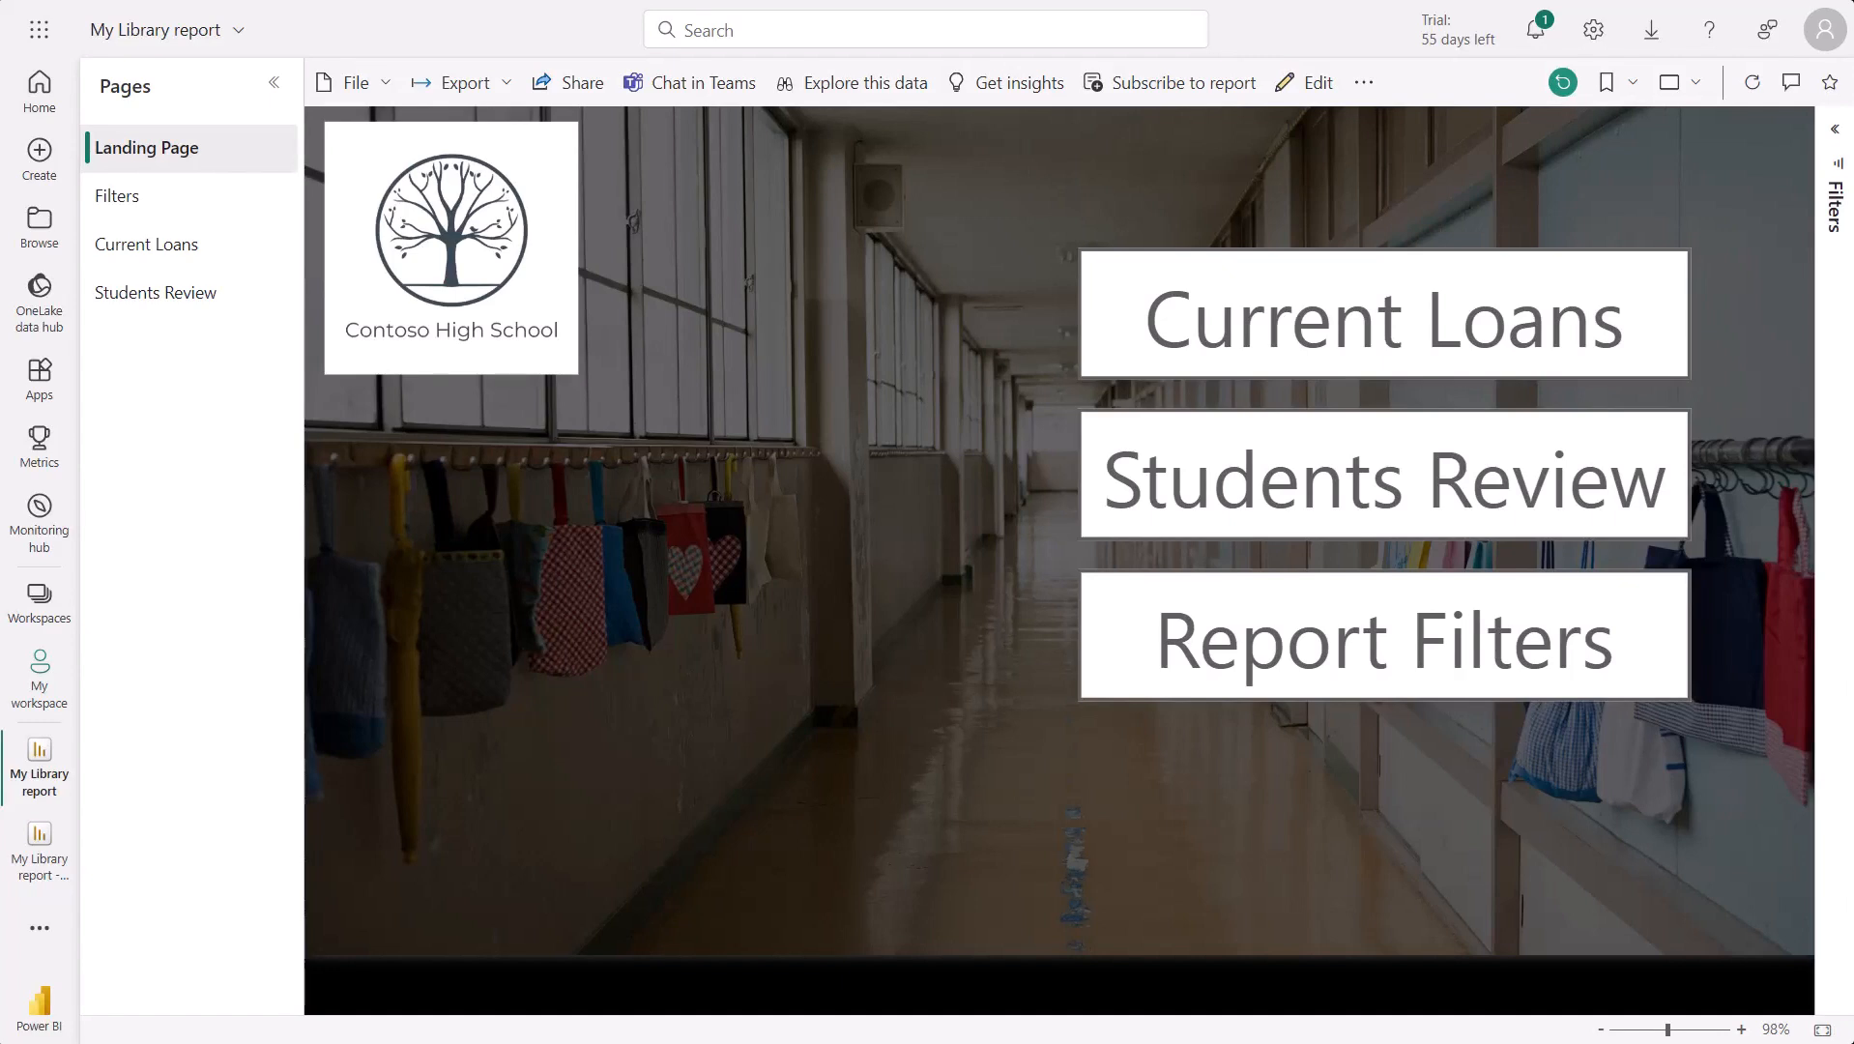
Open the settings of the My Library report semantic model from the report's related content
click(1364, 84)
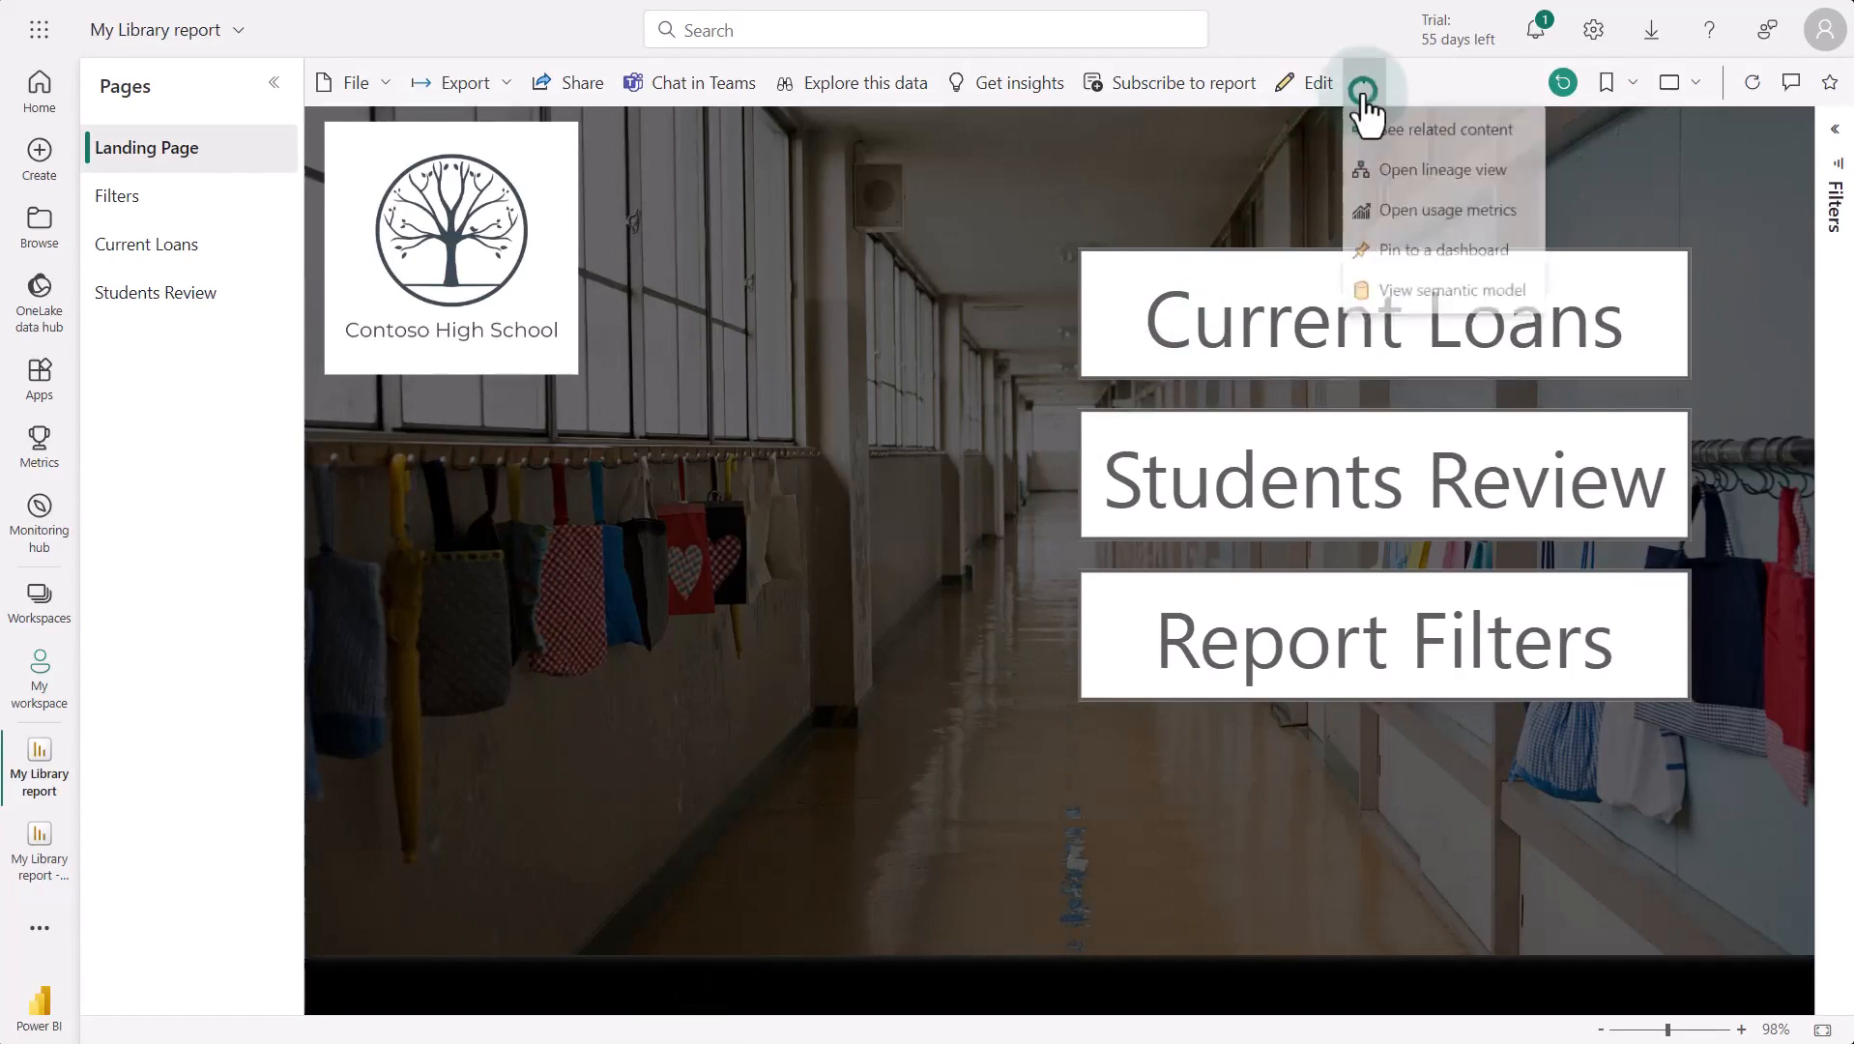
click(1417, 131)
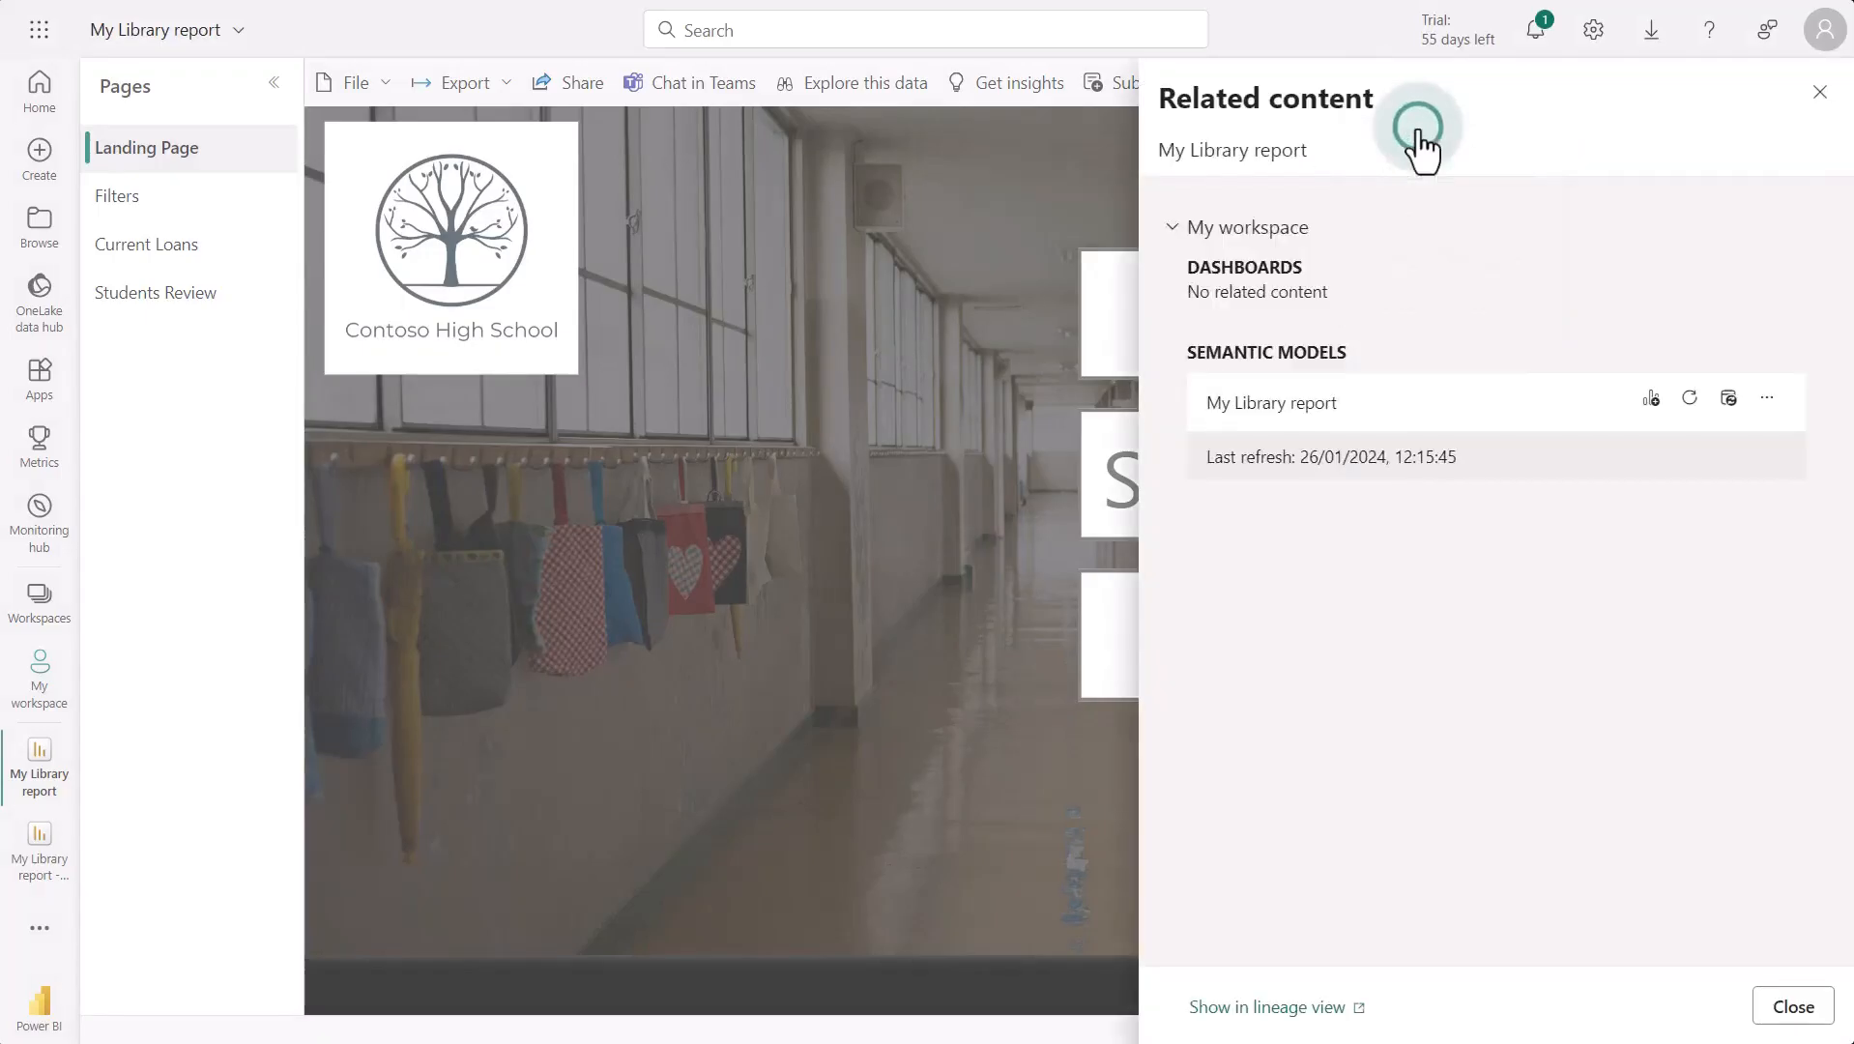
click(1729, 400)
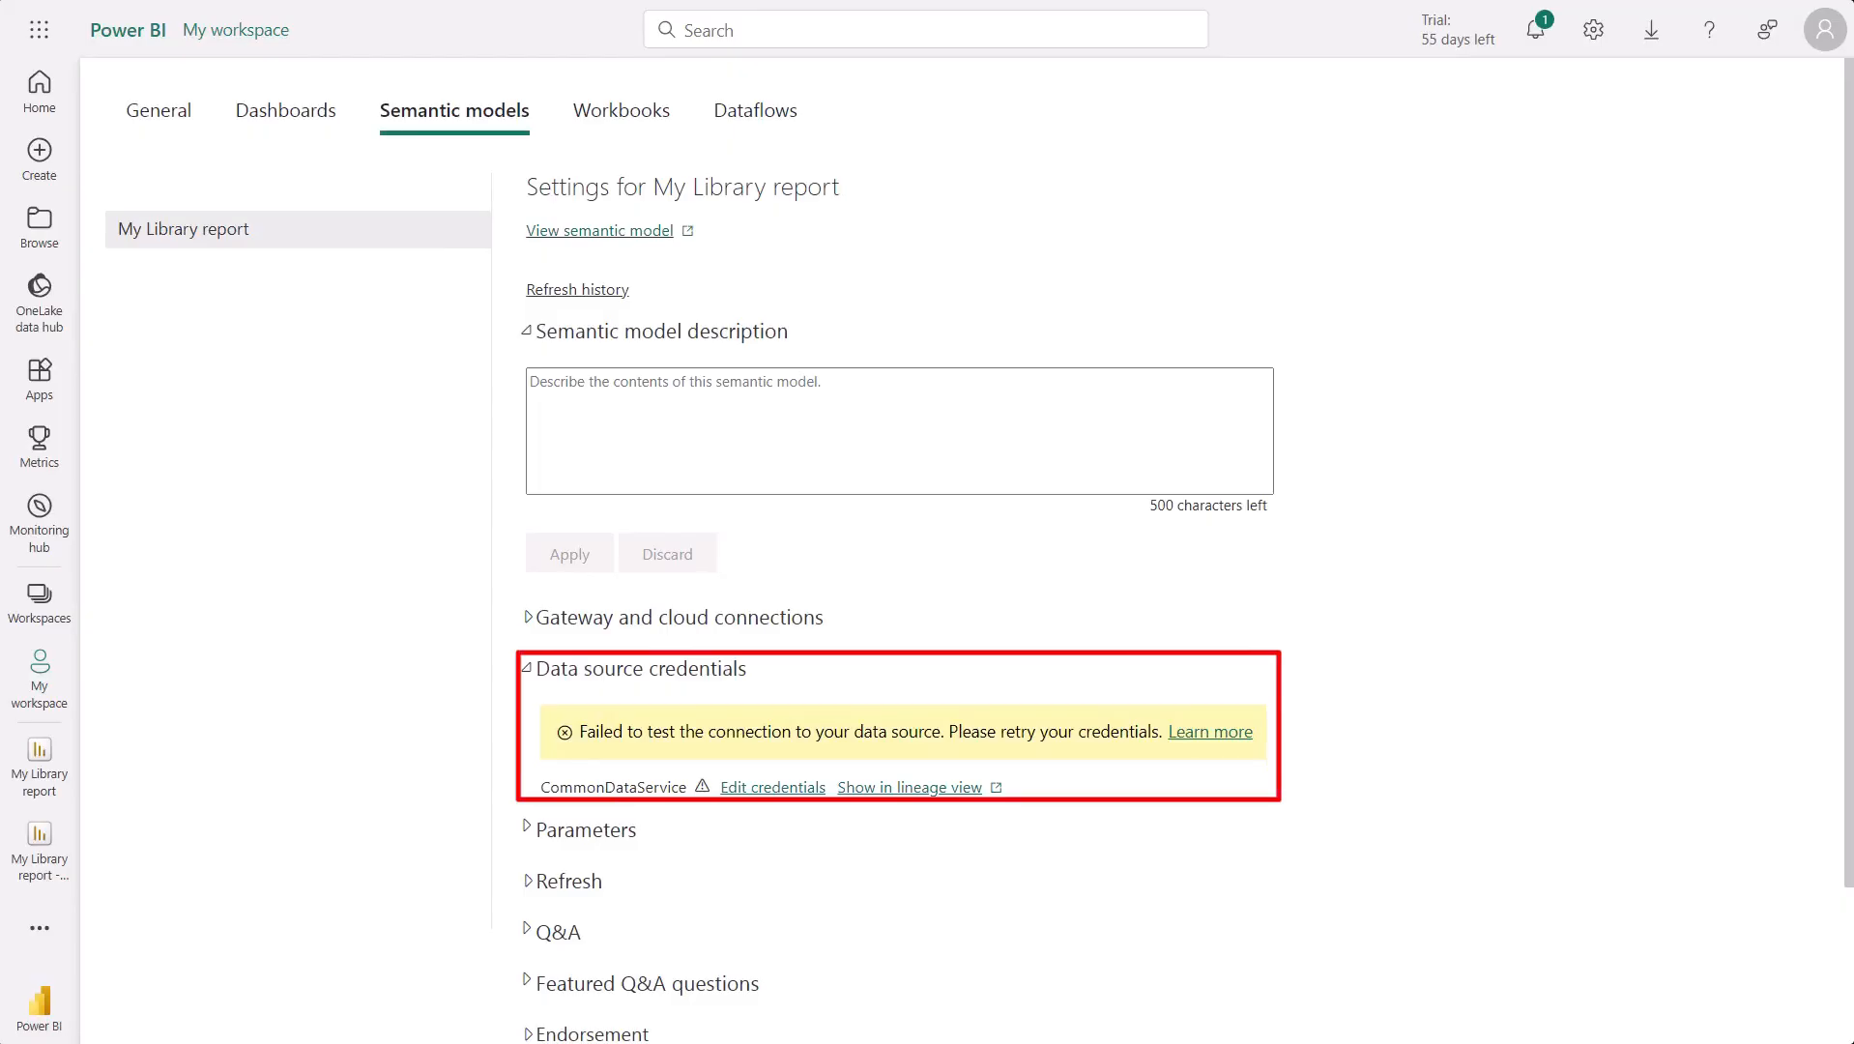
Edit the CommonDataService credentials with OAuth2 authentication and the Organizational privacy level, and sign in with the existing Microsoft account
click(773, 787)
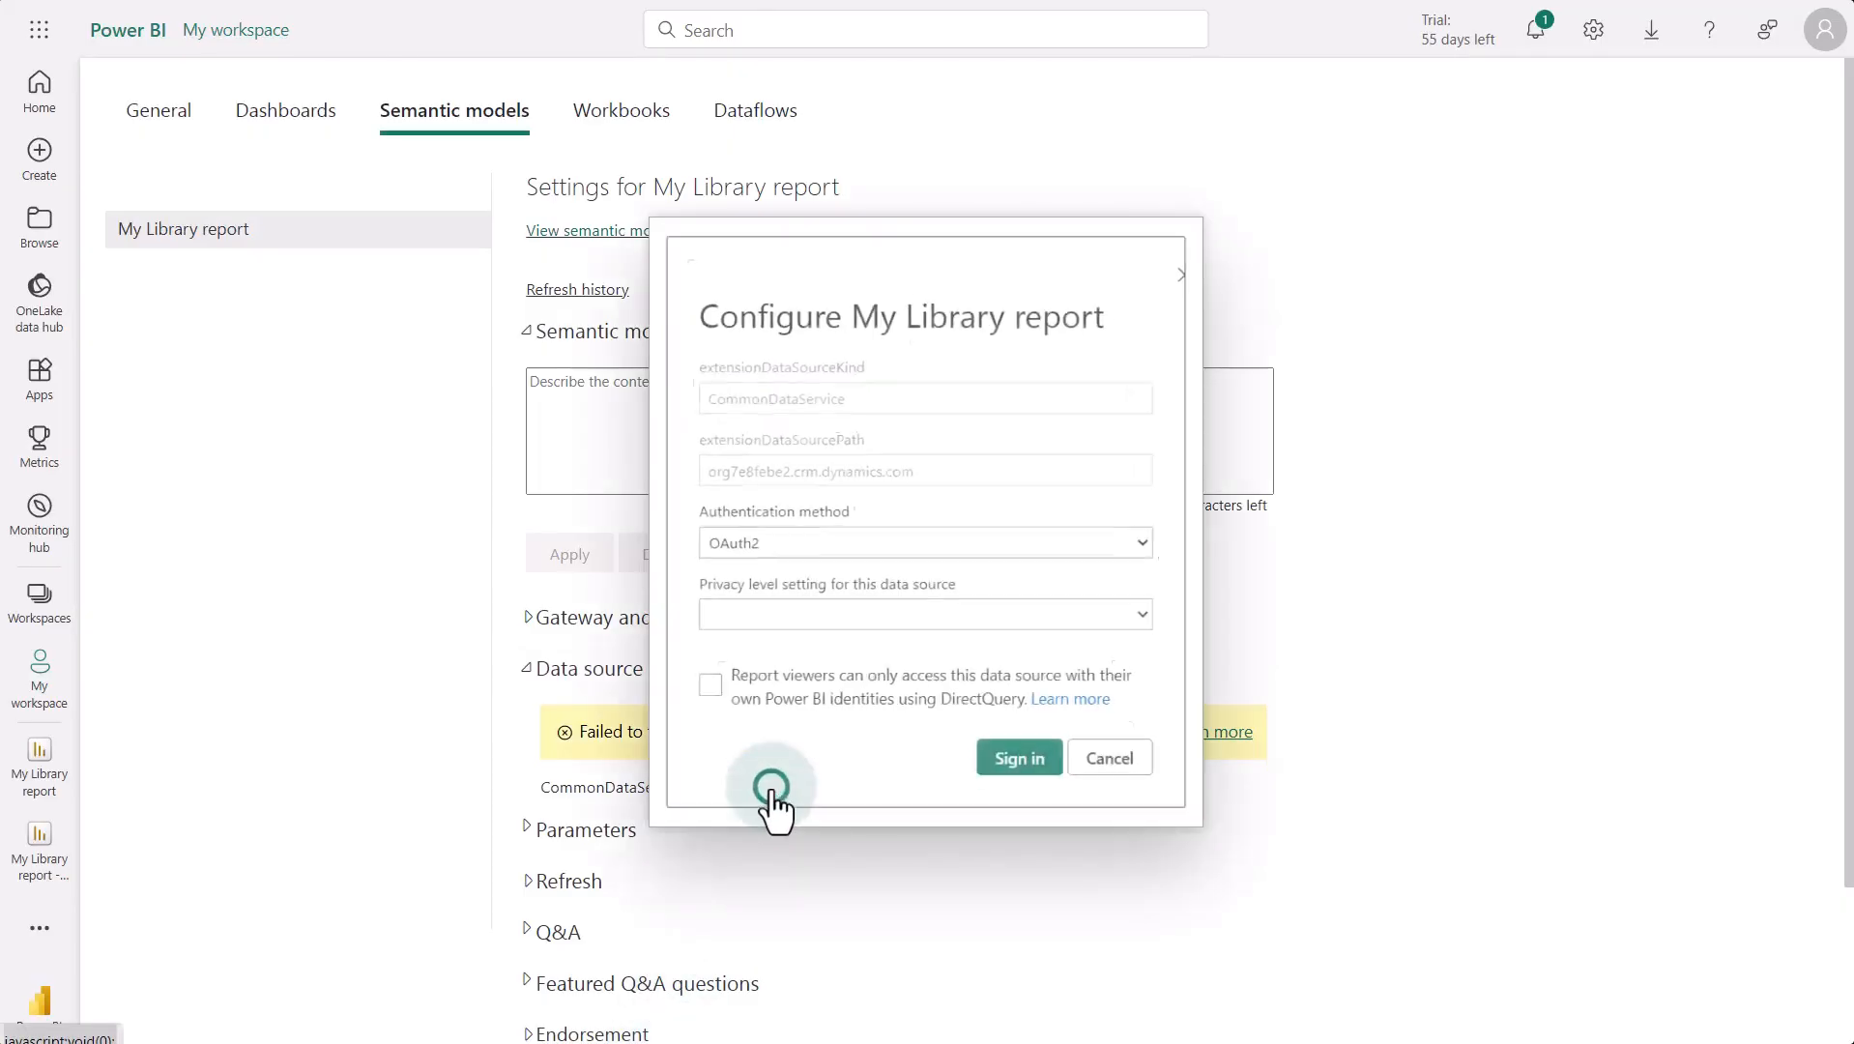
click(865, 622)
click(865, 621)
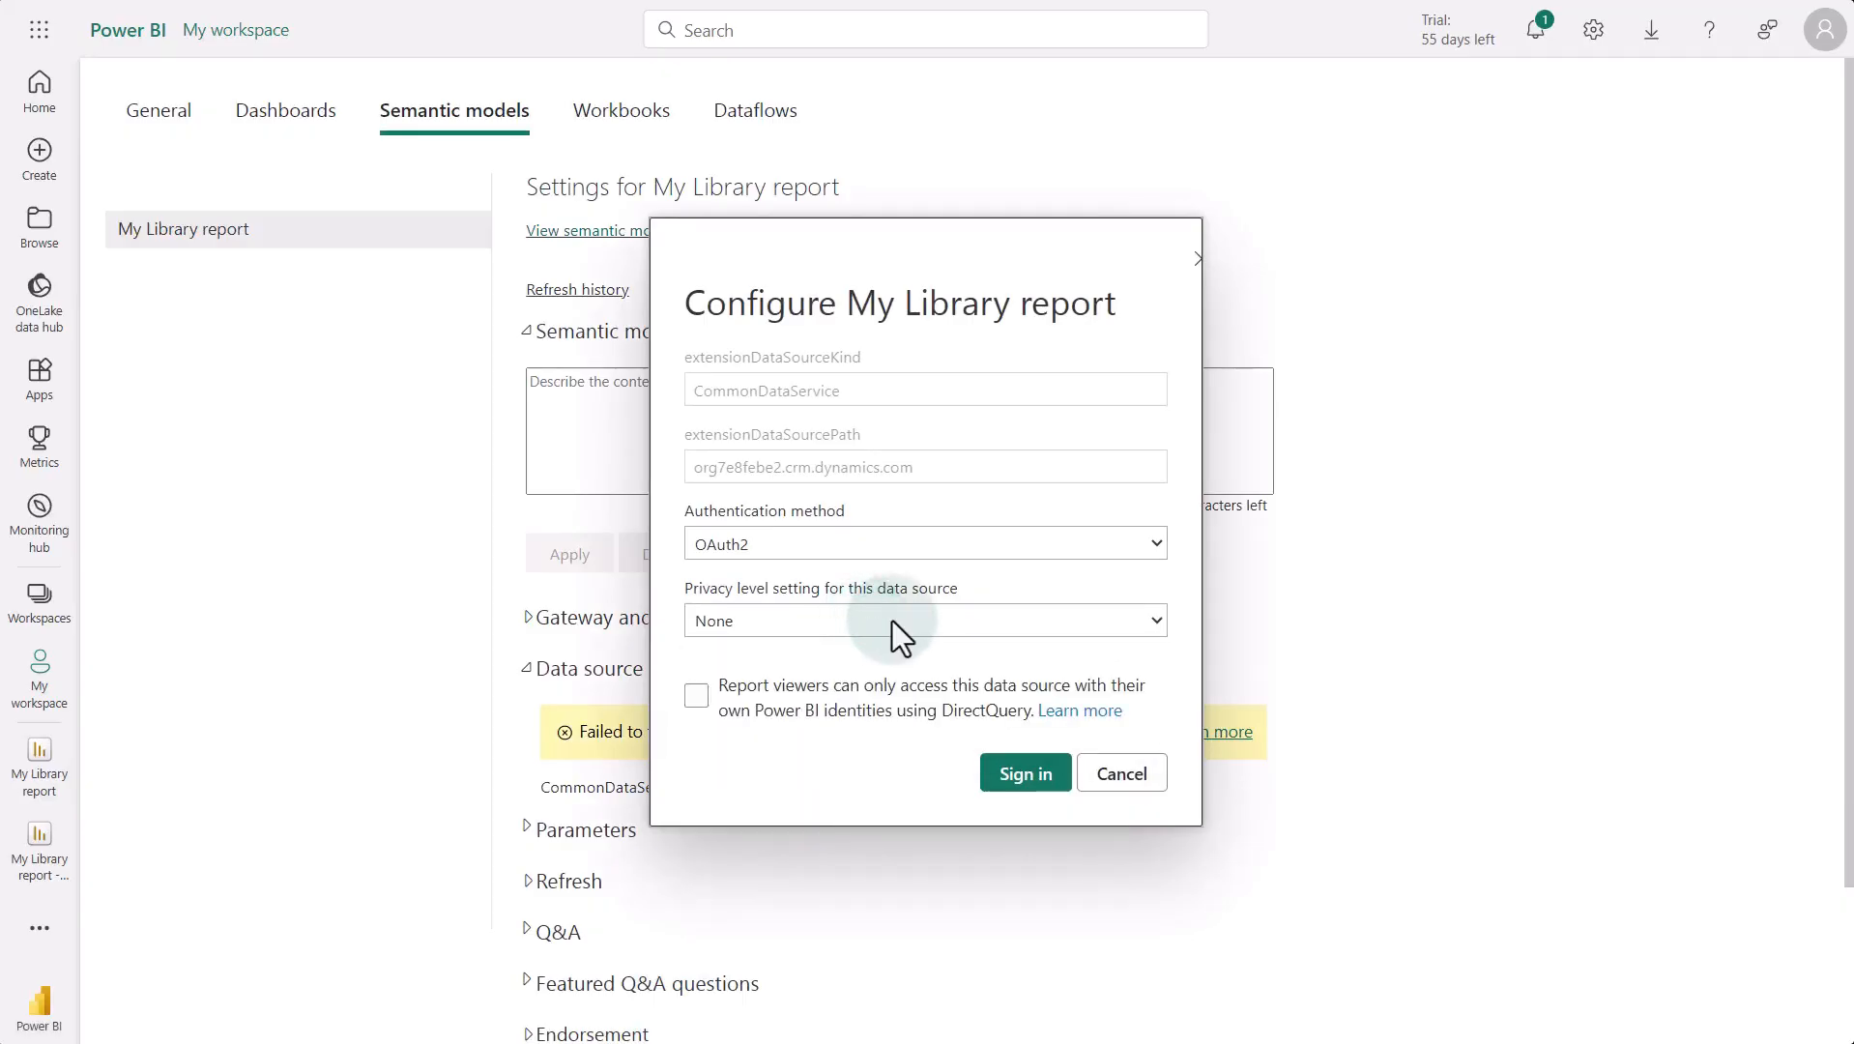
click(1017, 616)
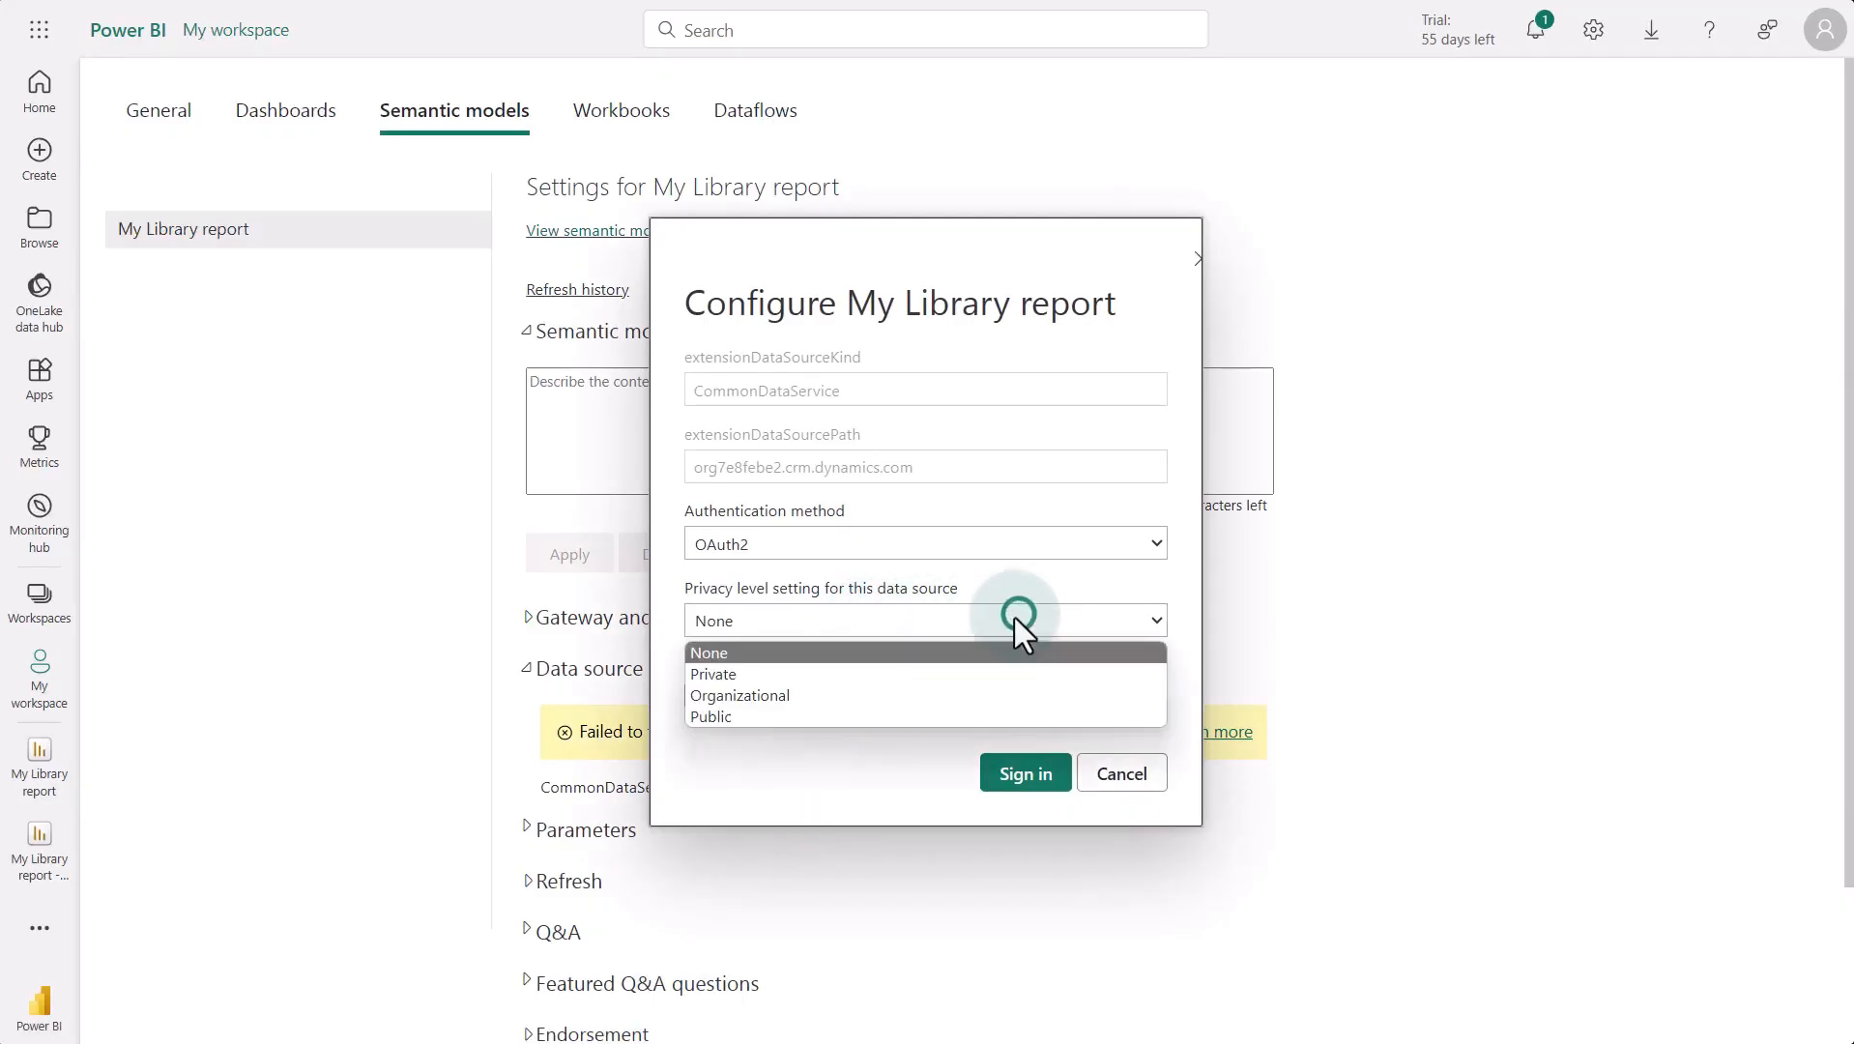
click(804, 698)
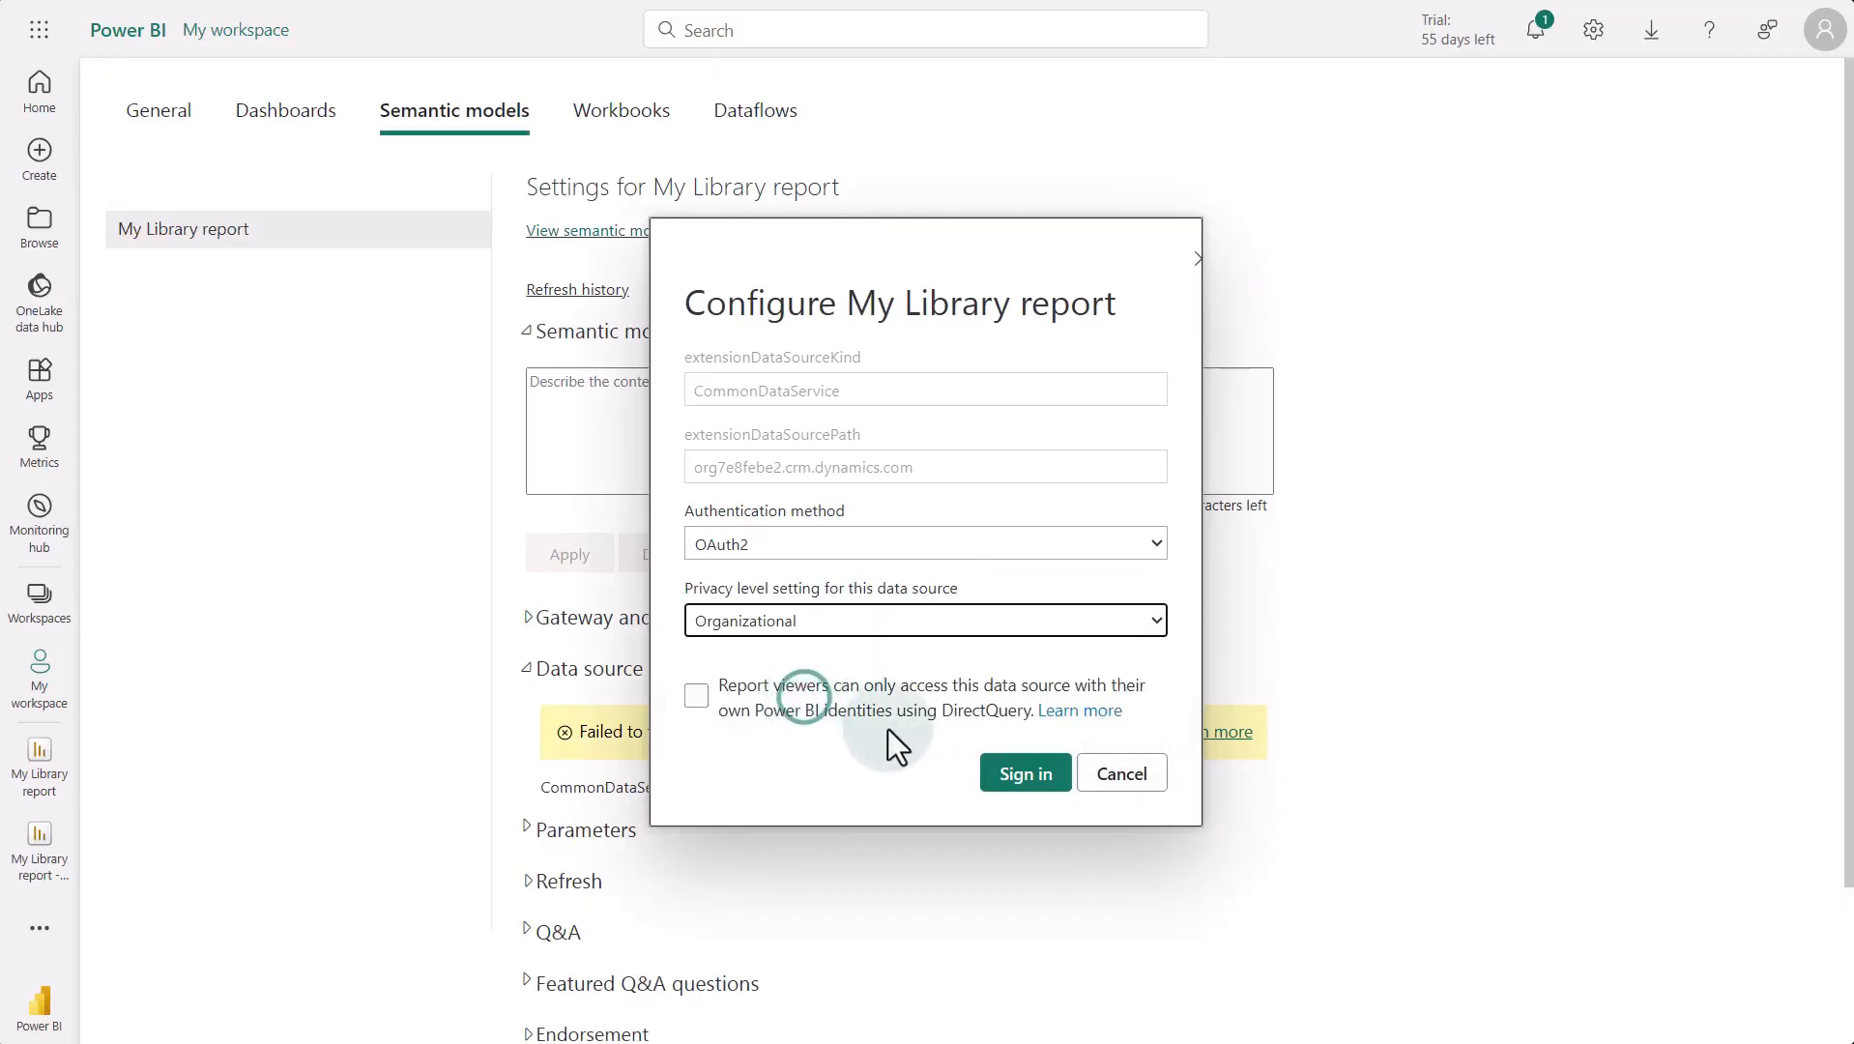
click(1022, 788)
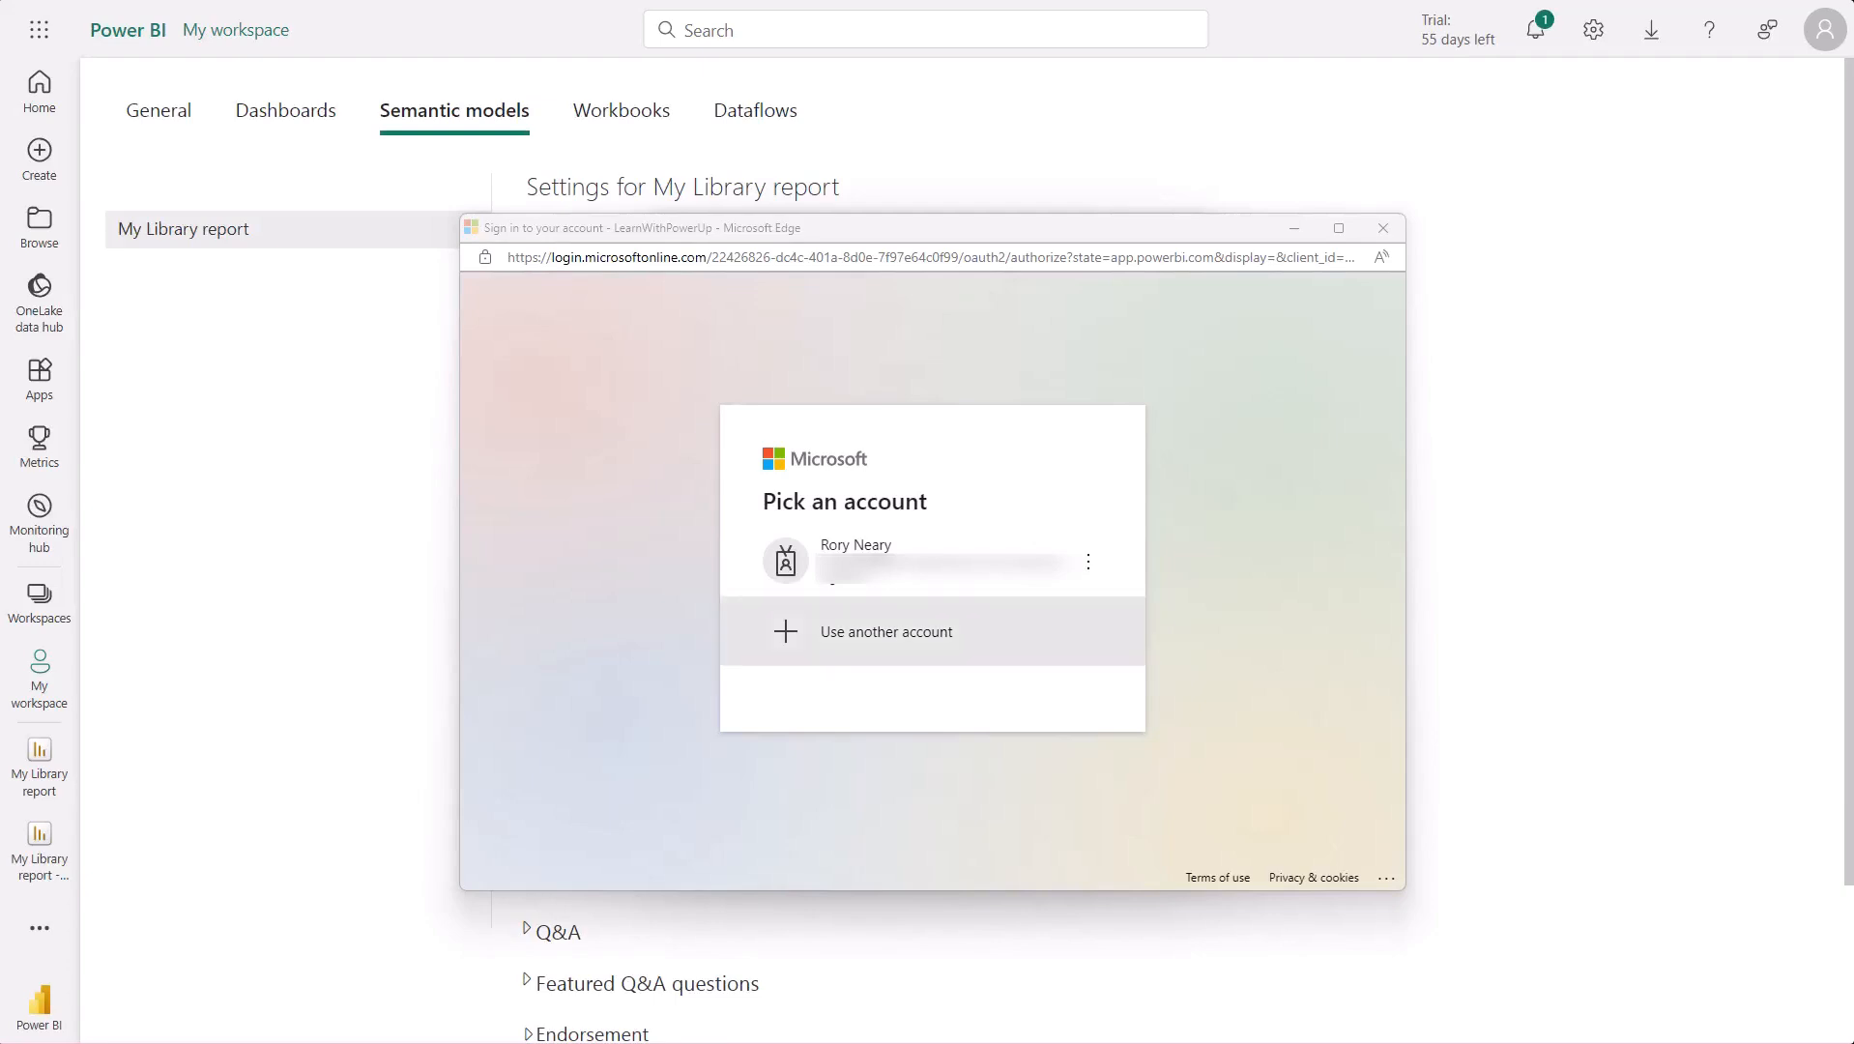
click(879, 585)
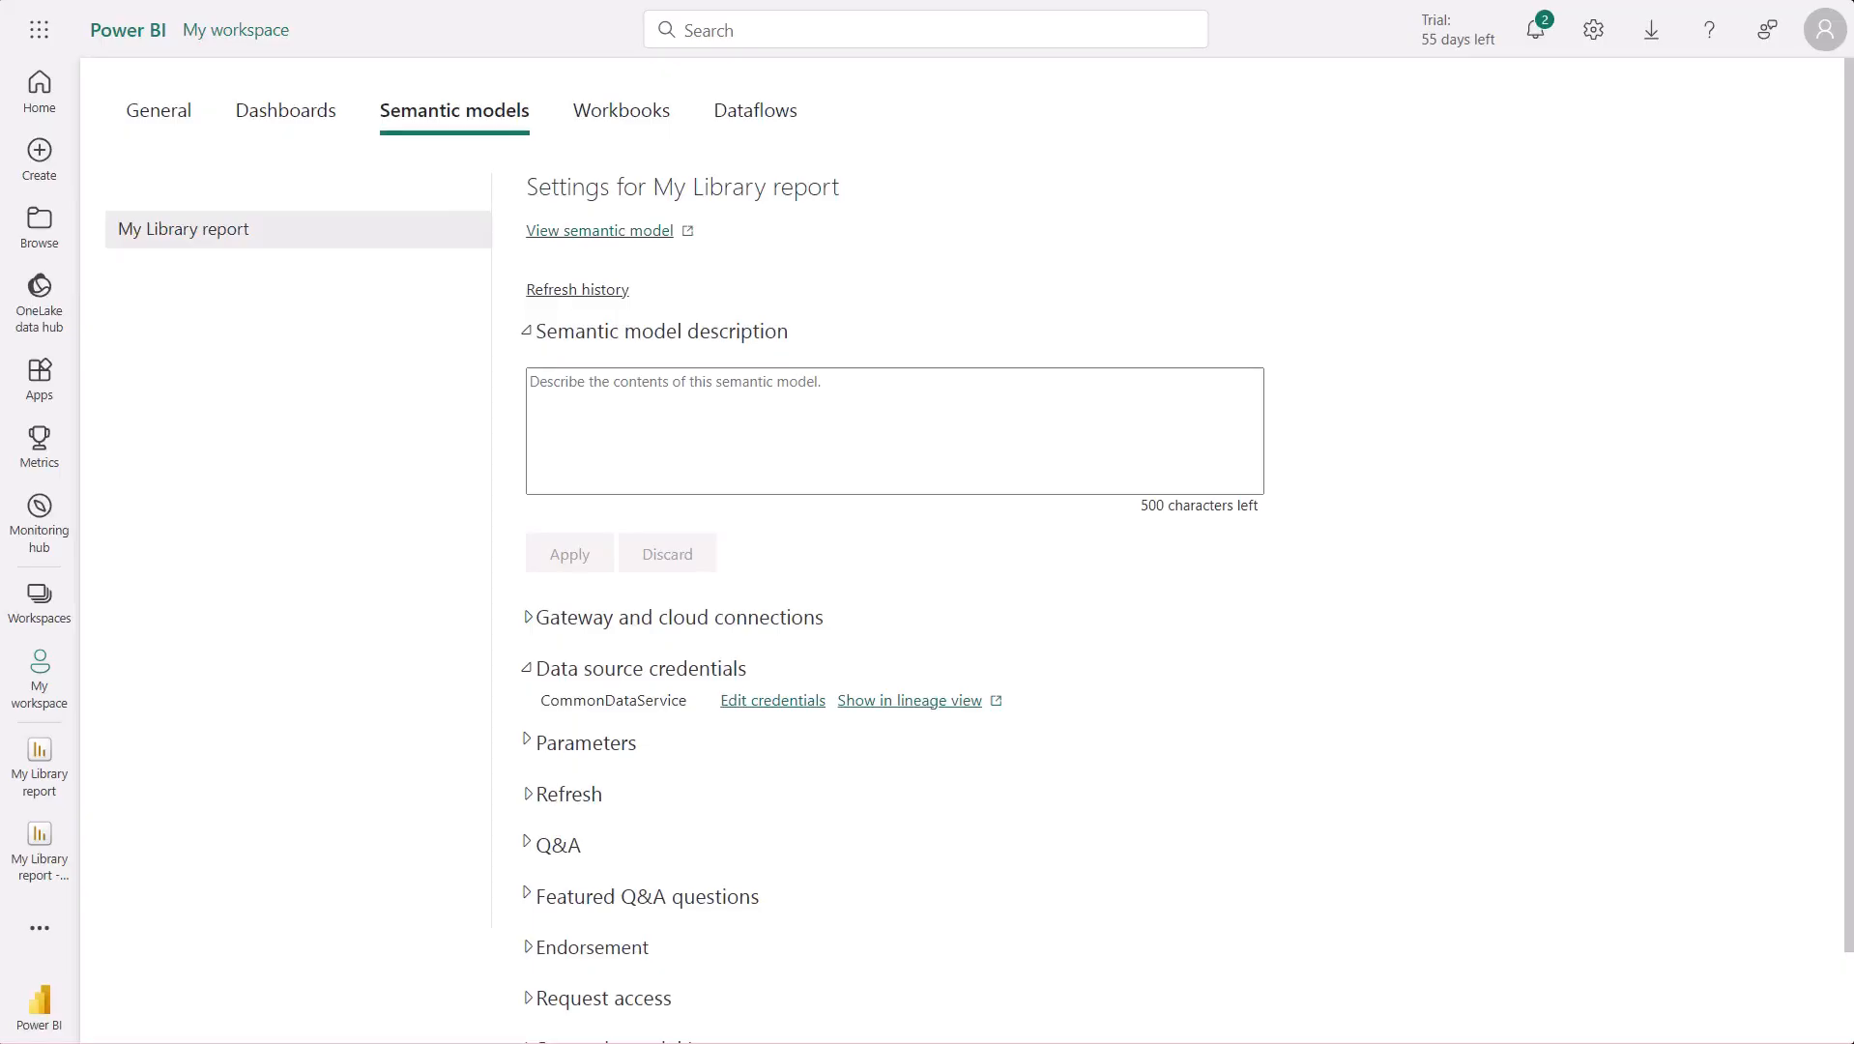
View the settings of the My Library report semantic model from its entry in My workspace
click(39, 603)
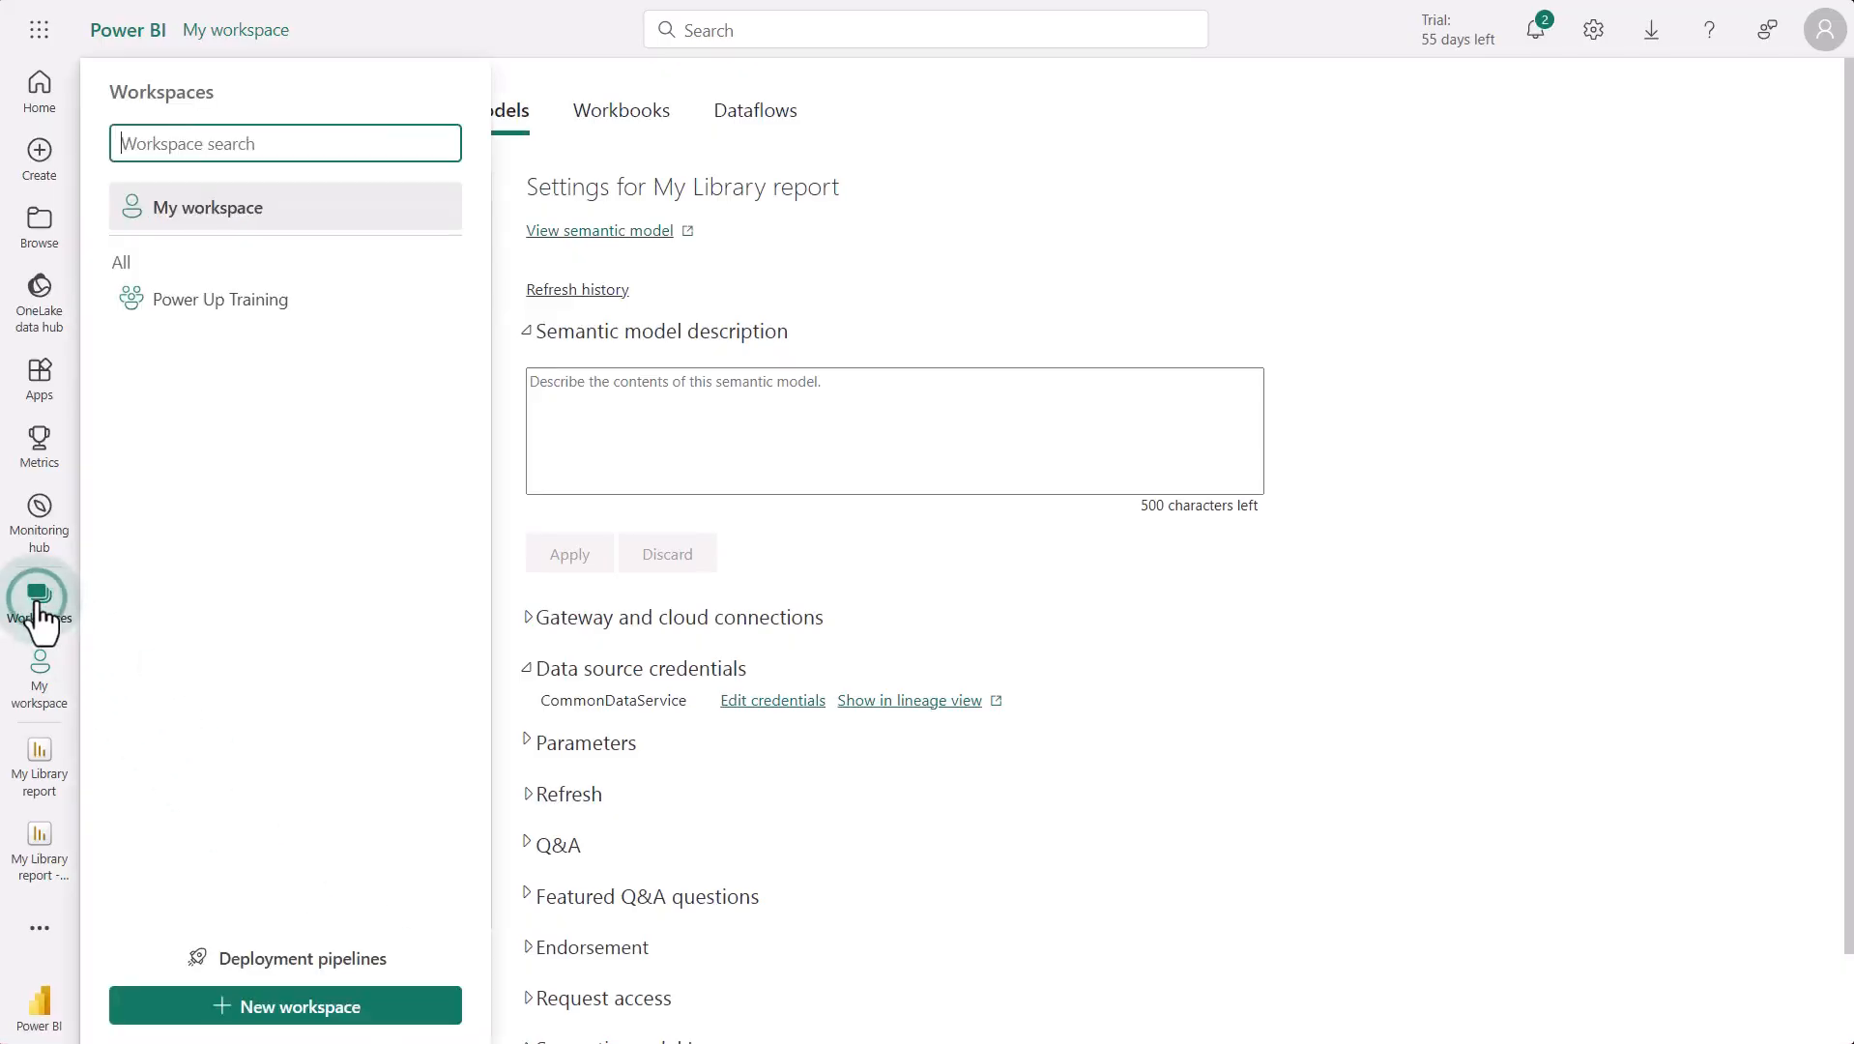
click(238, 208)
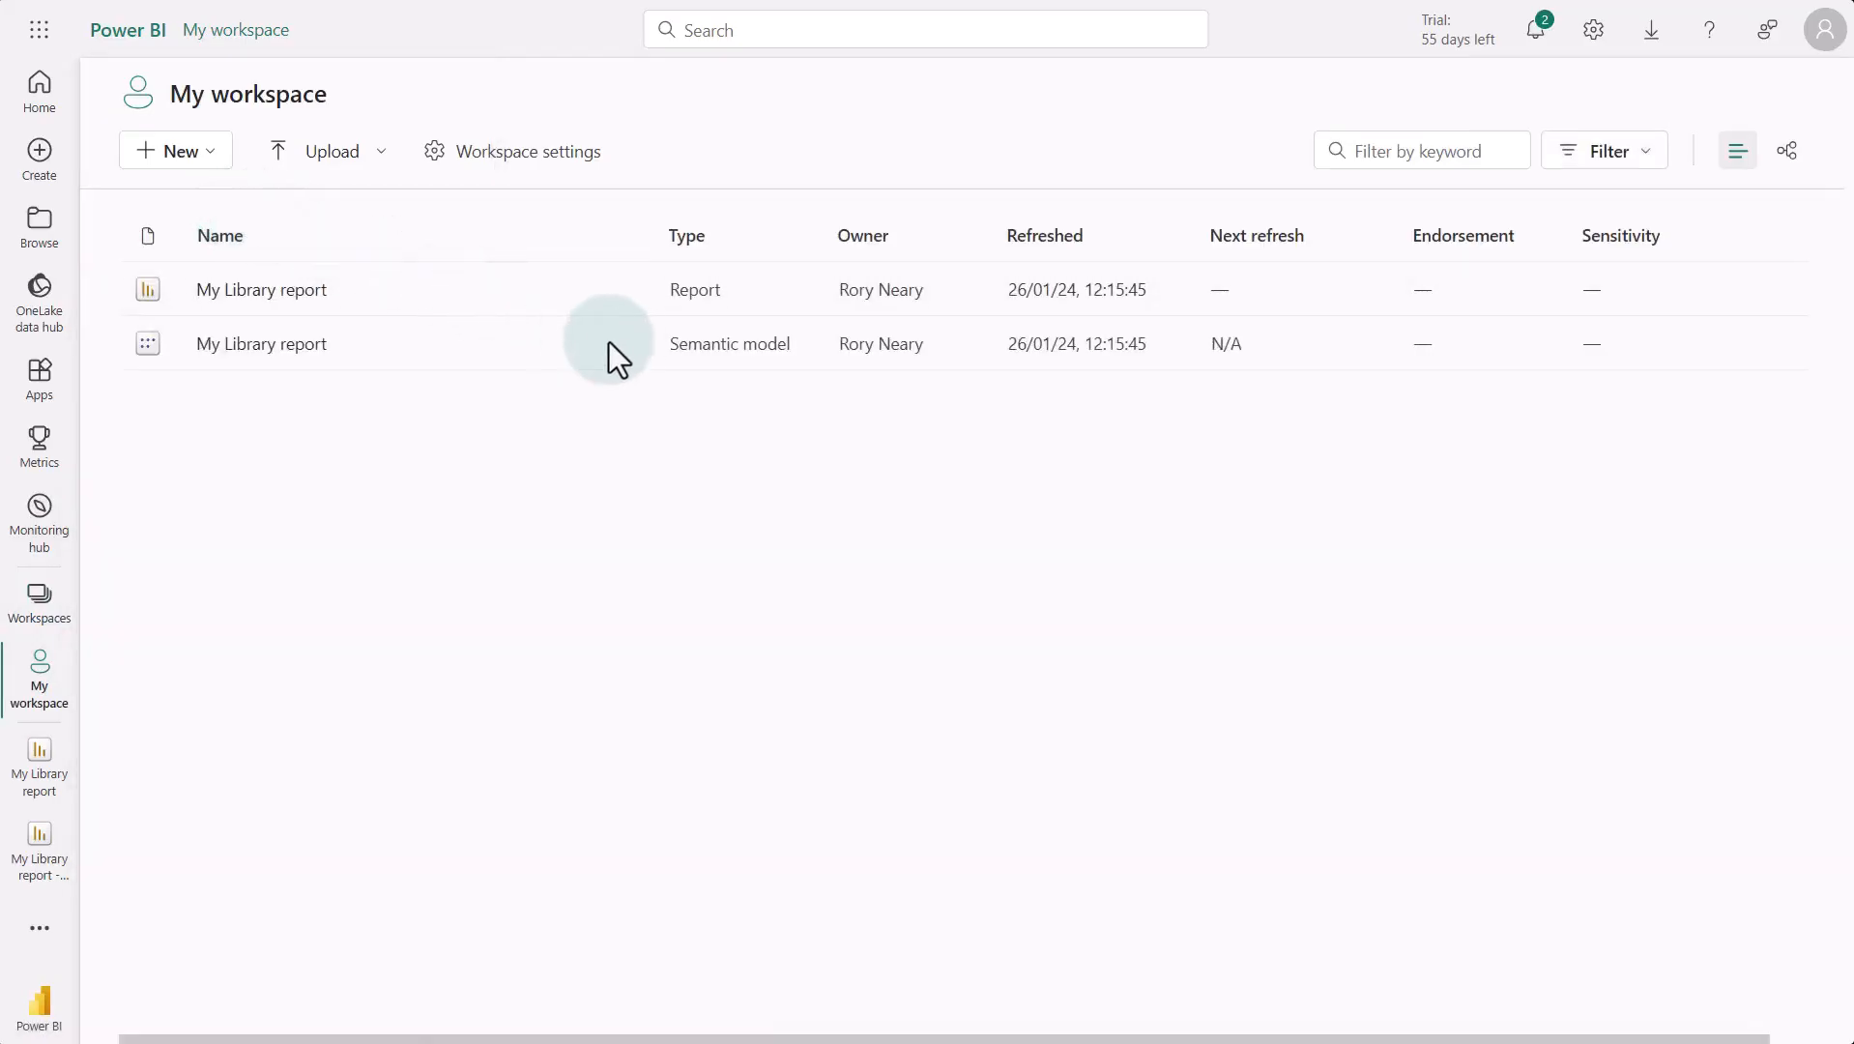
mouse_move(625, 350)
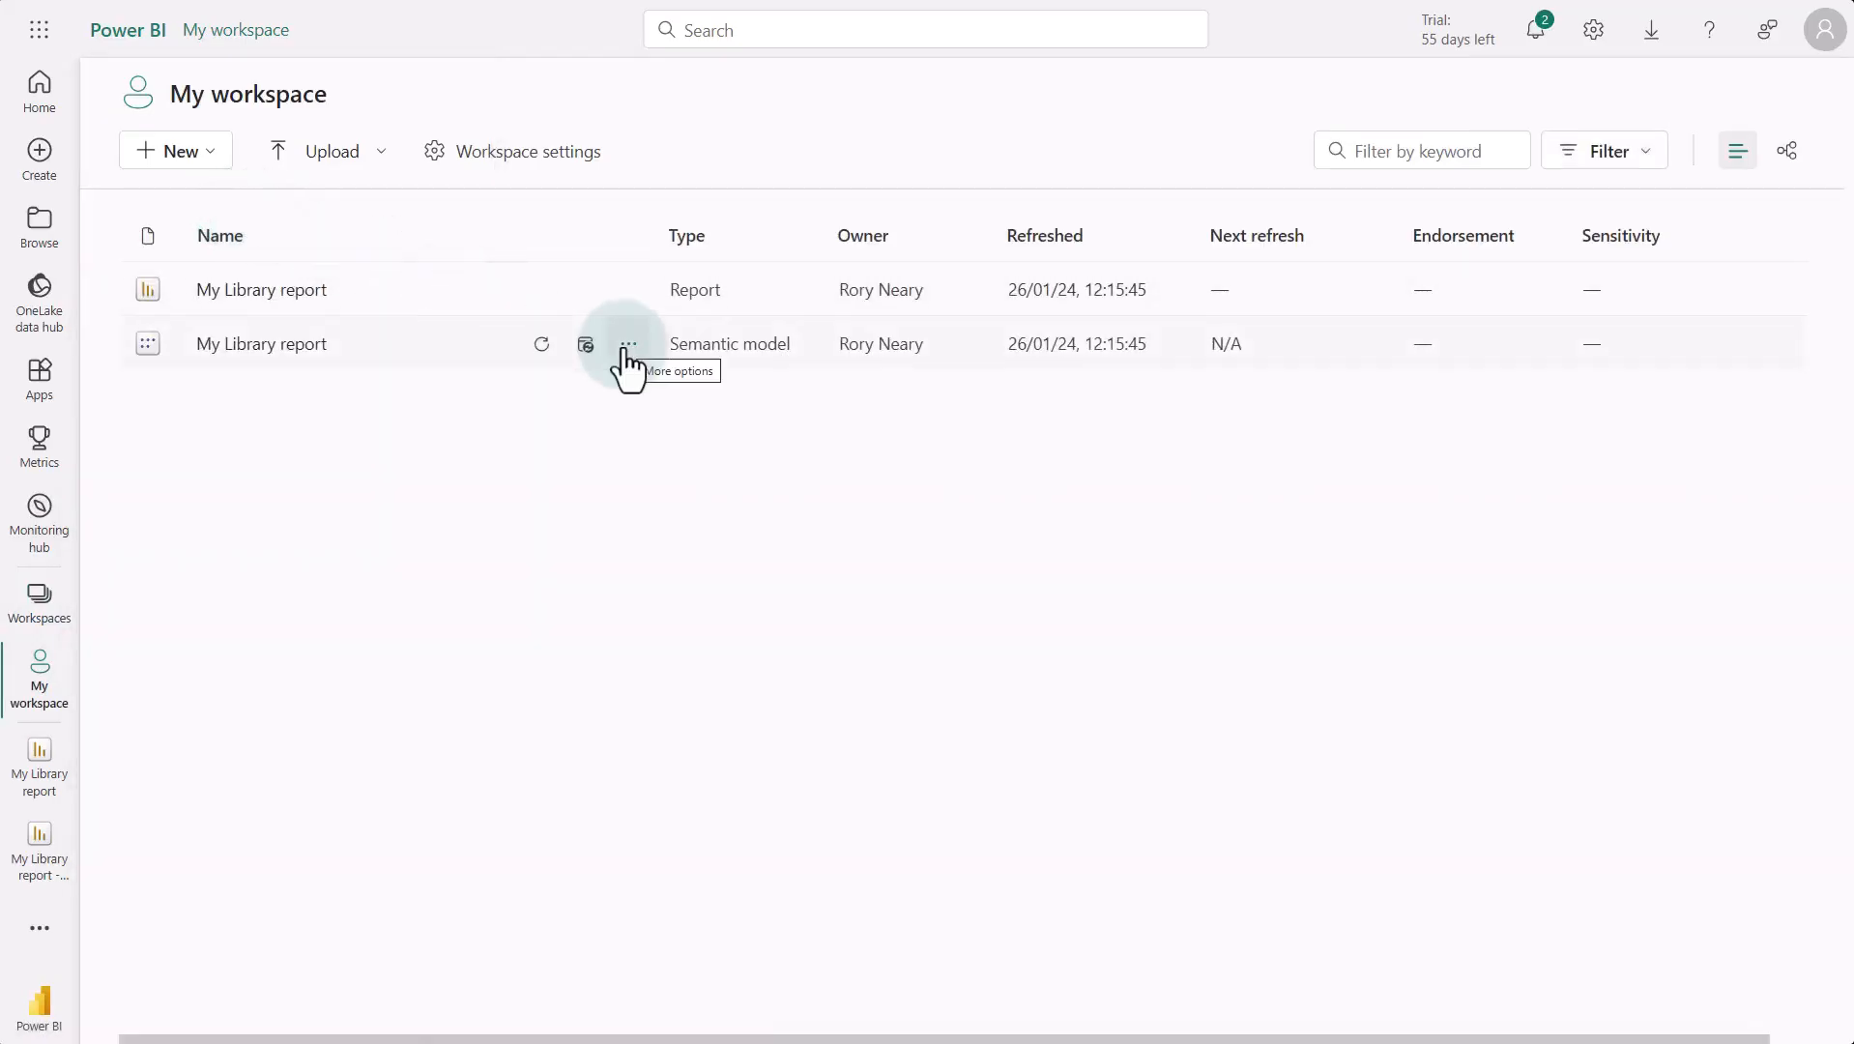
click(585, 347)
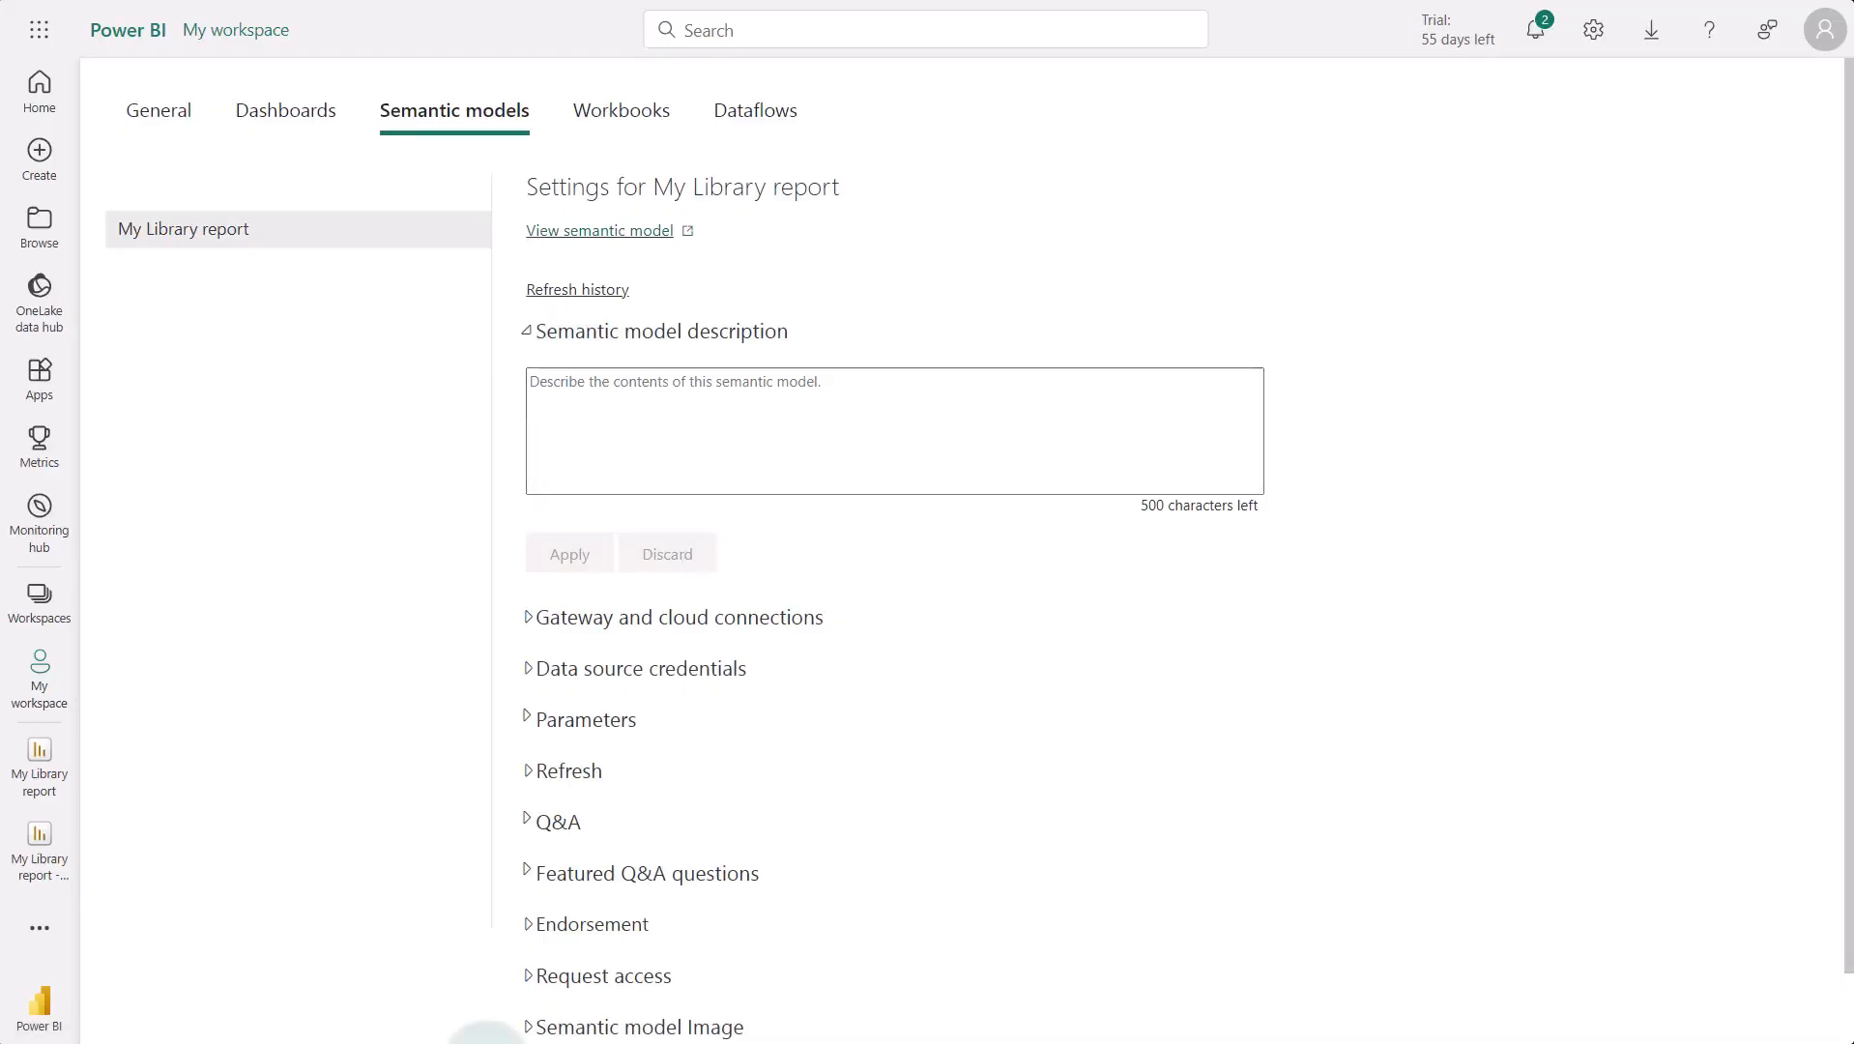
Reopen My Library report from My workspace and view its related content
click(40, 597)
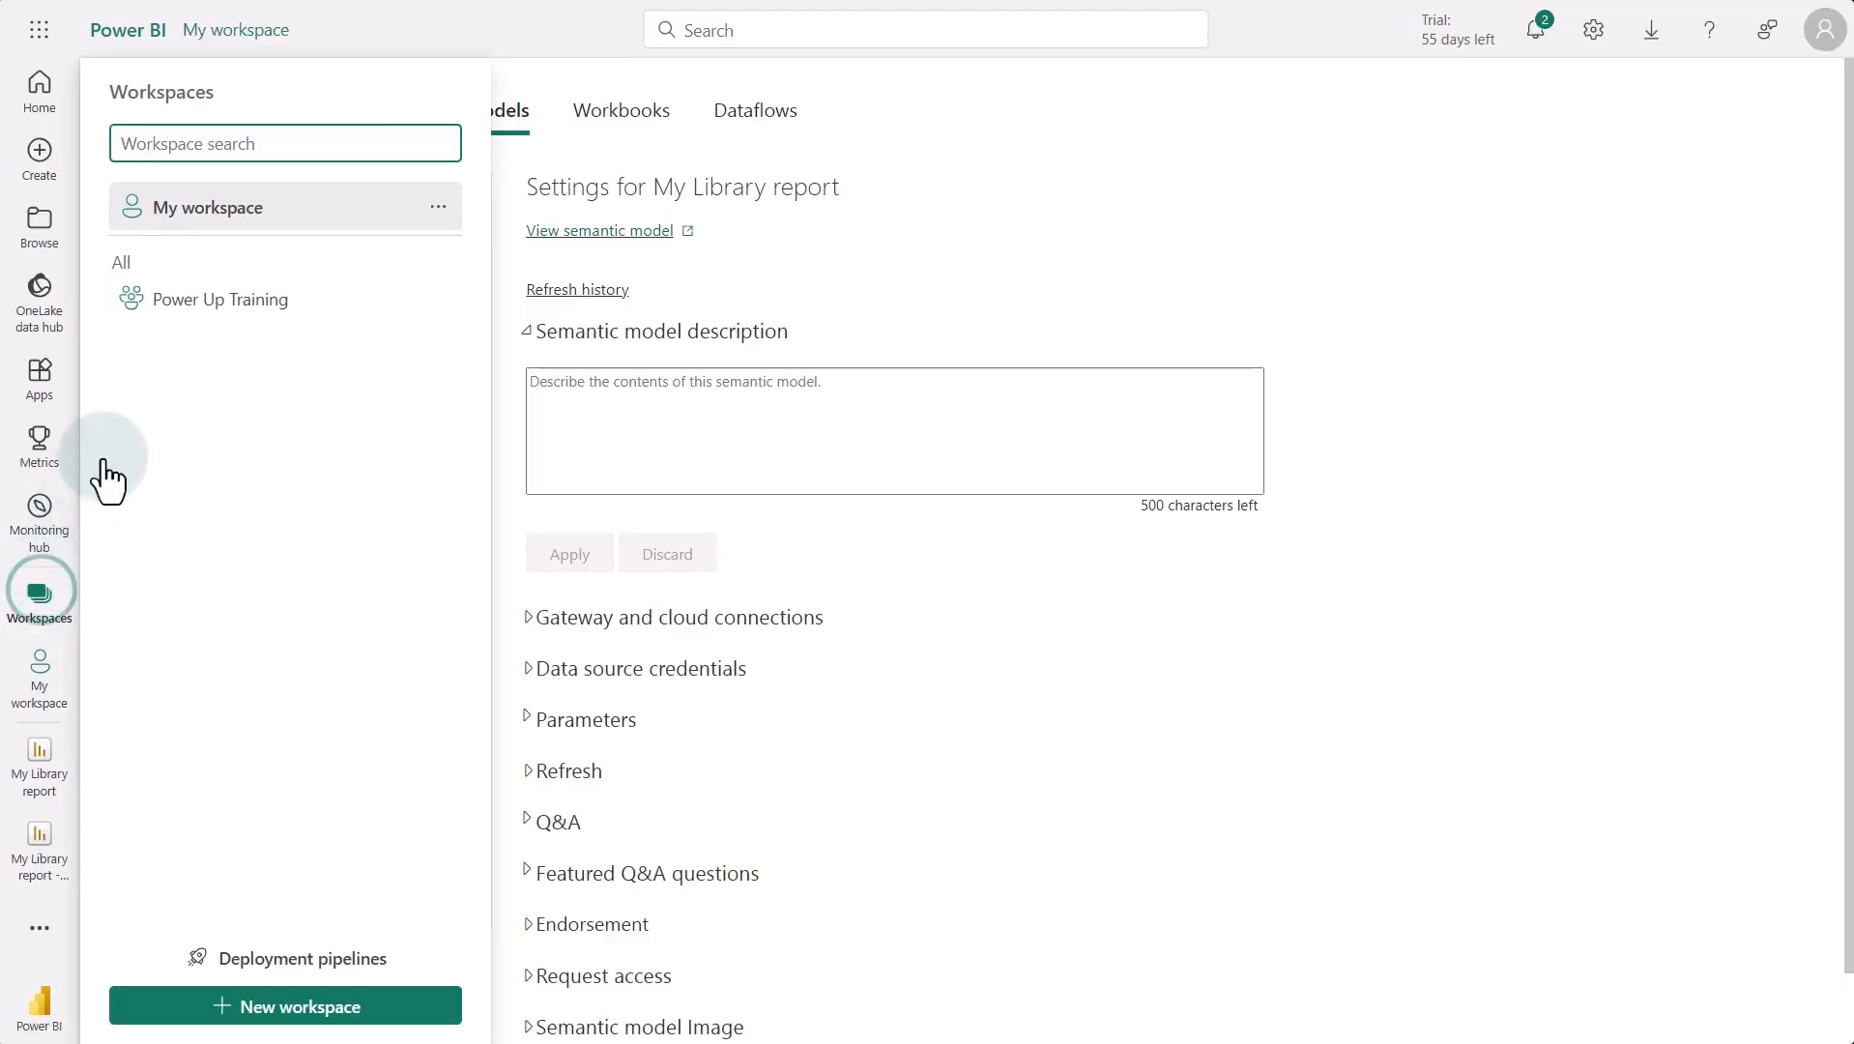
click(213, 221)
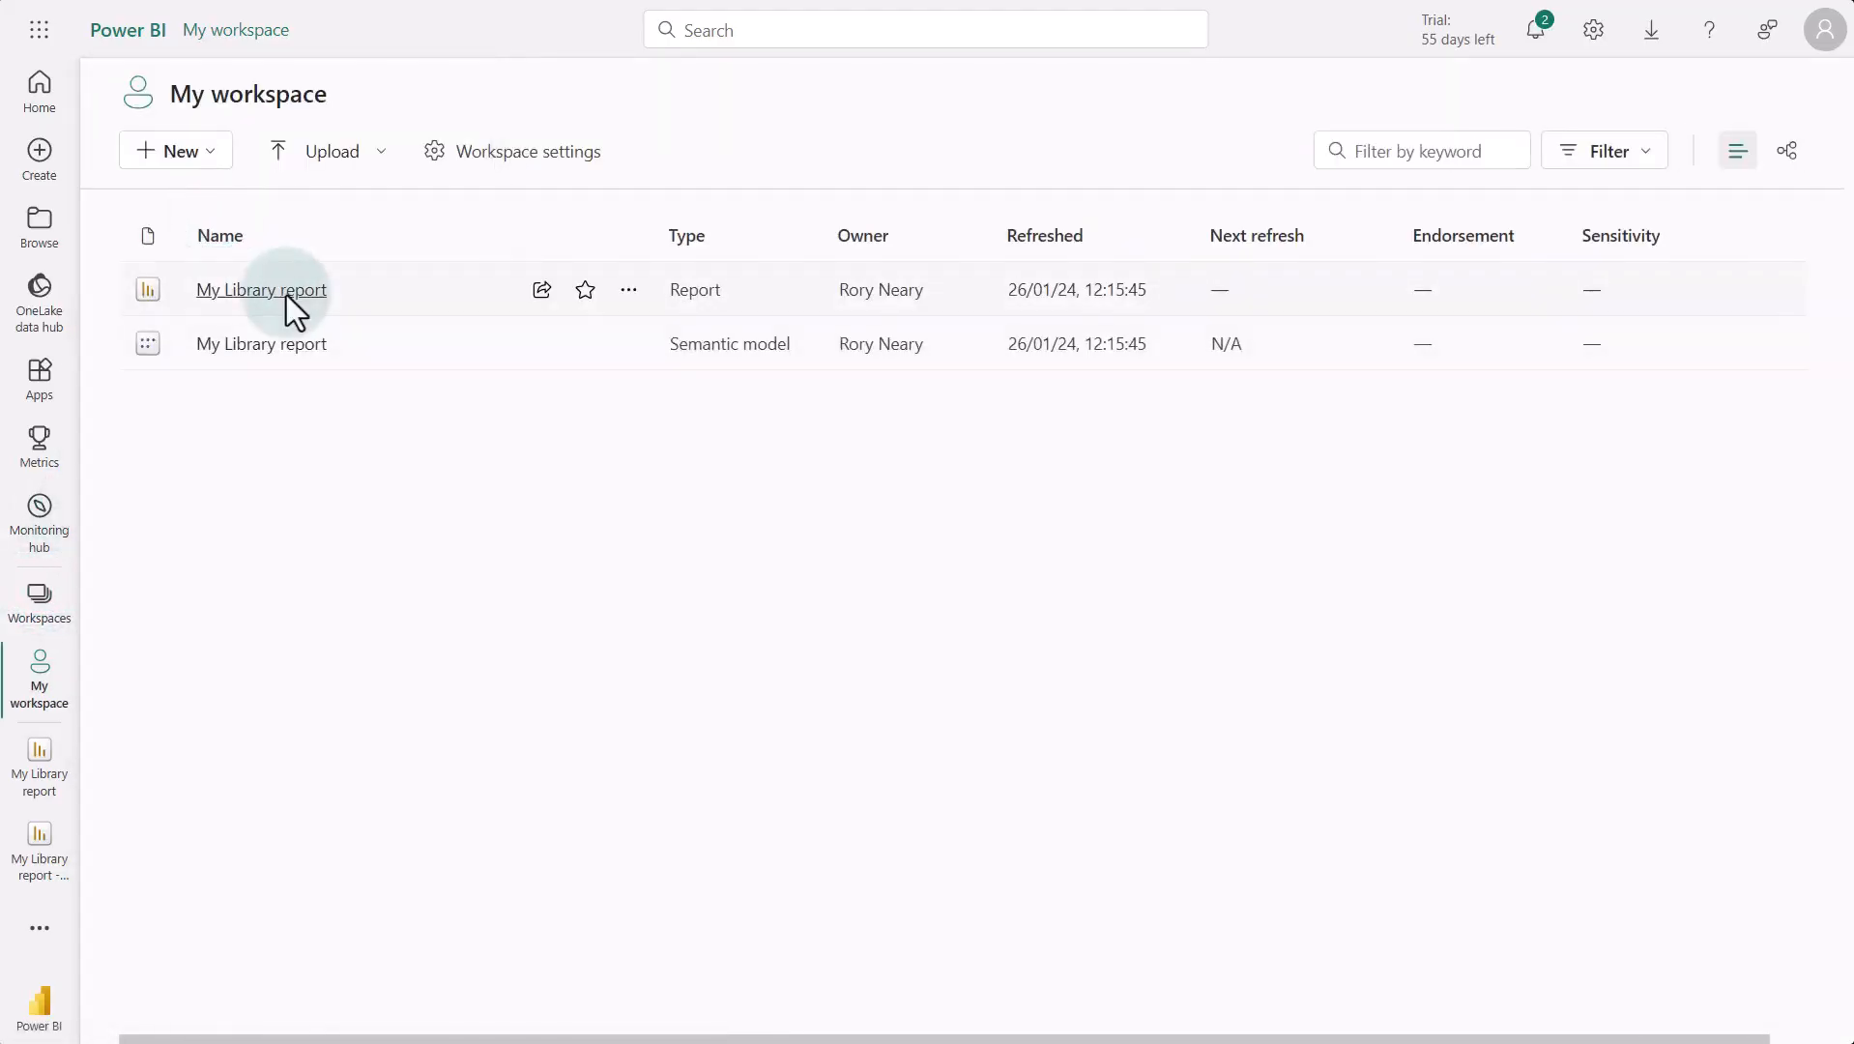
click(281, 288)
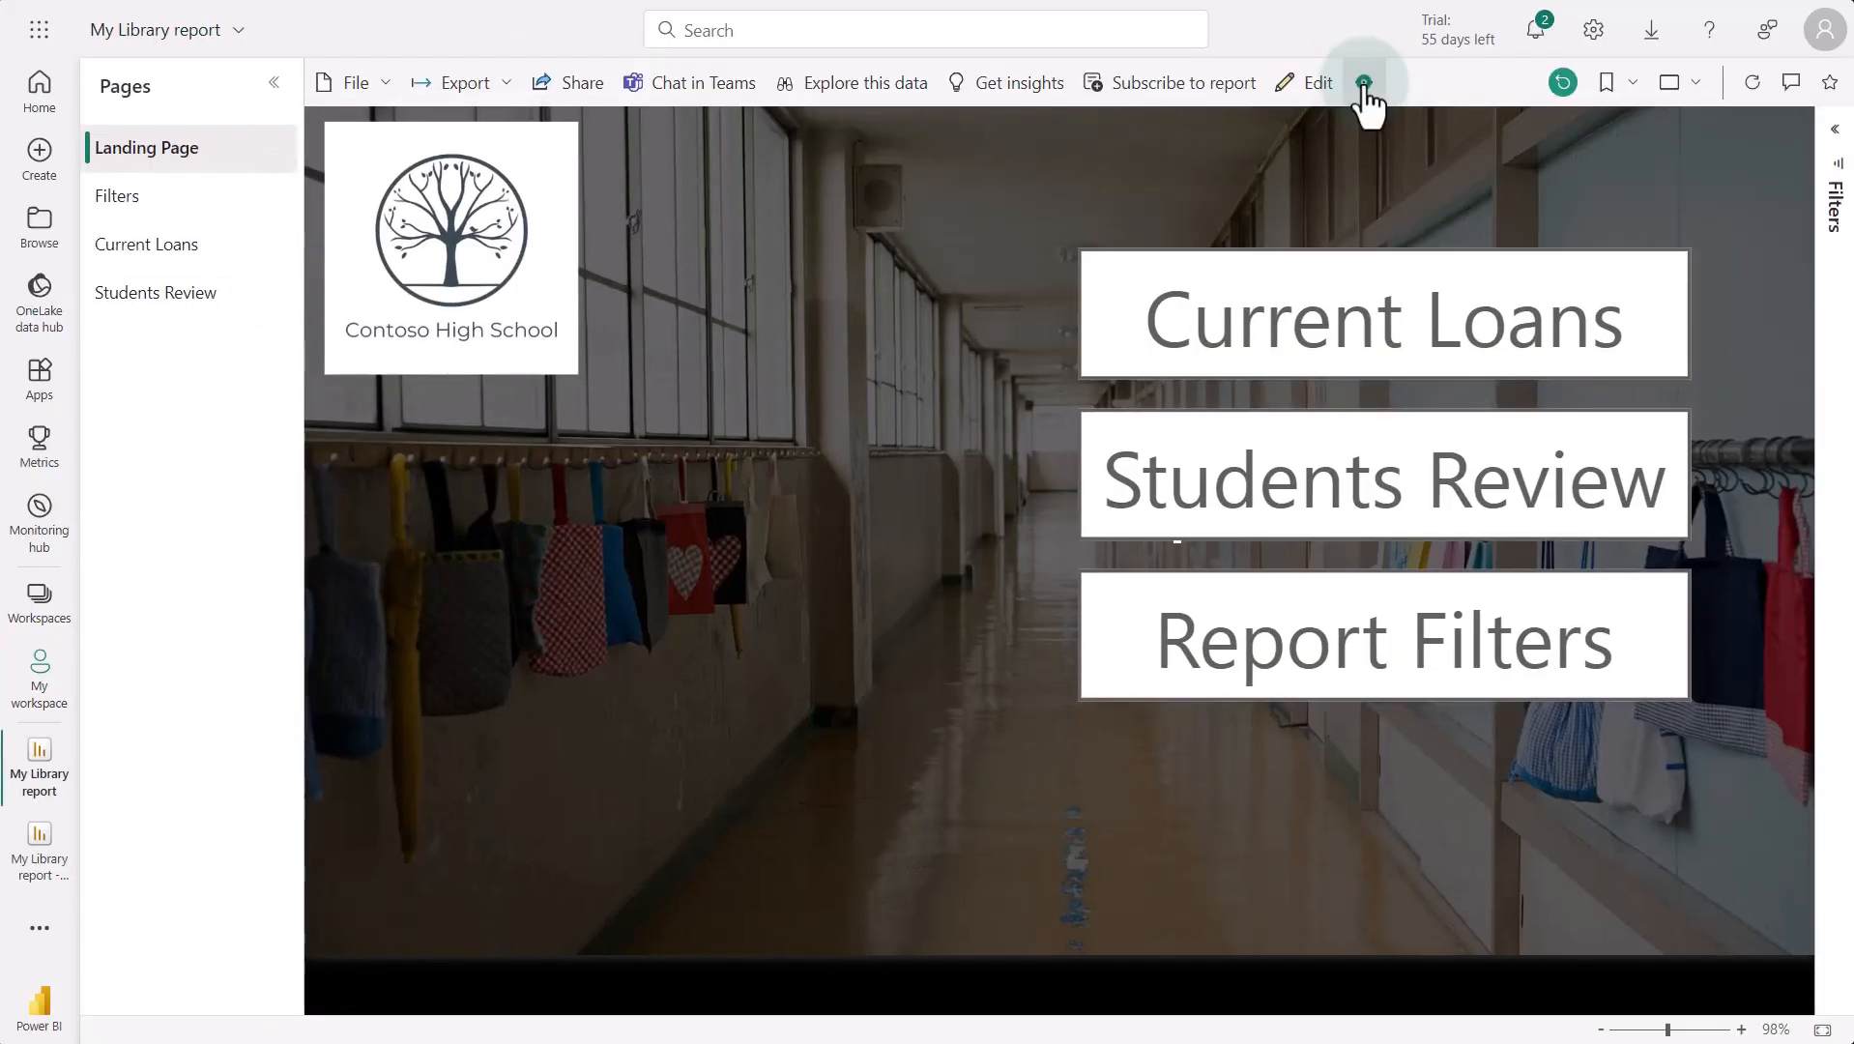
click(1364, 84)
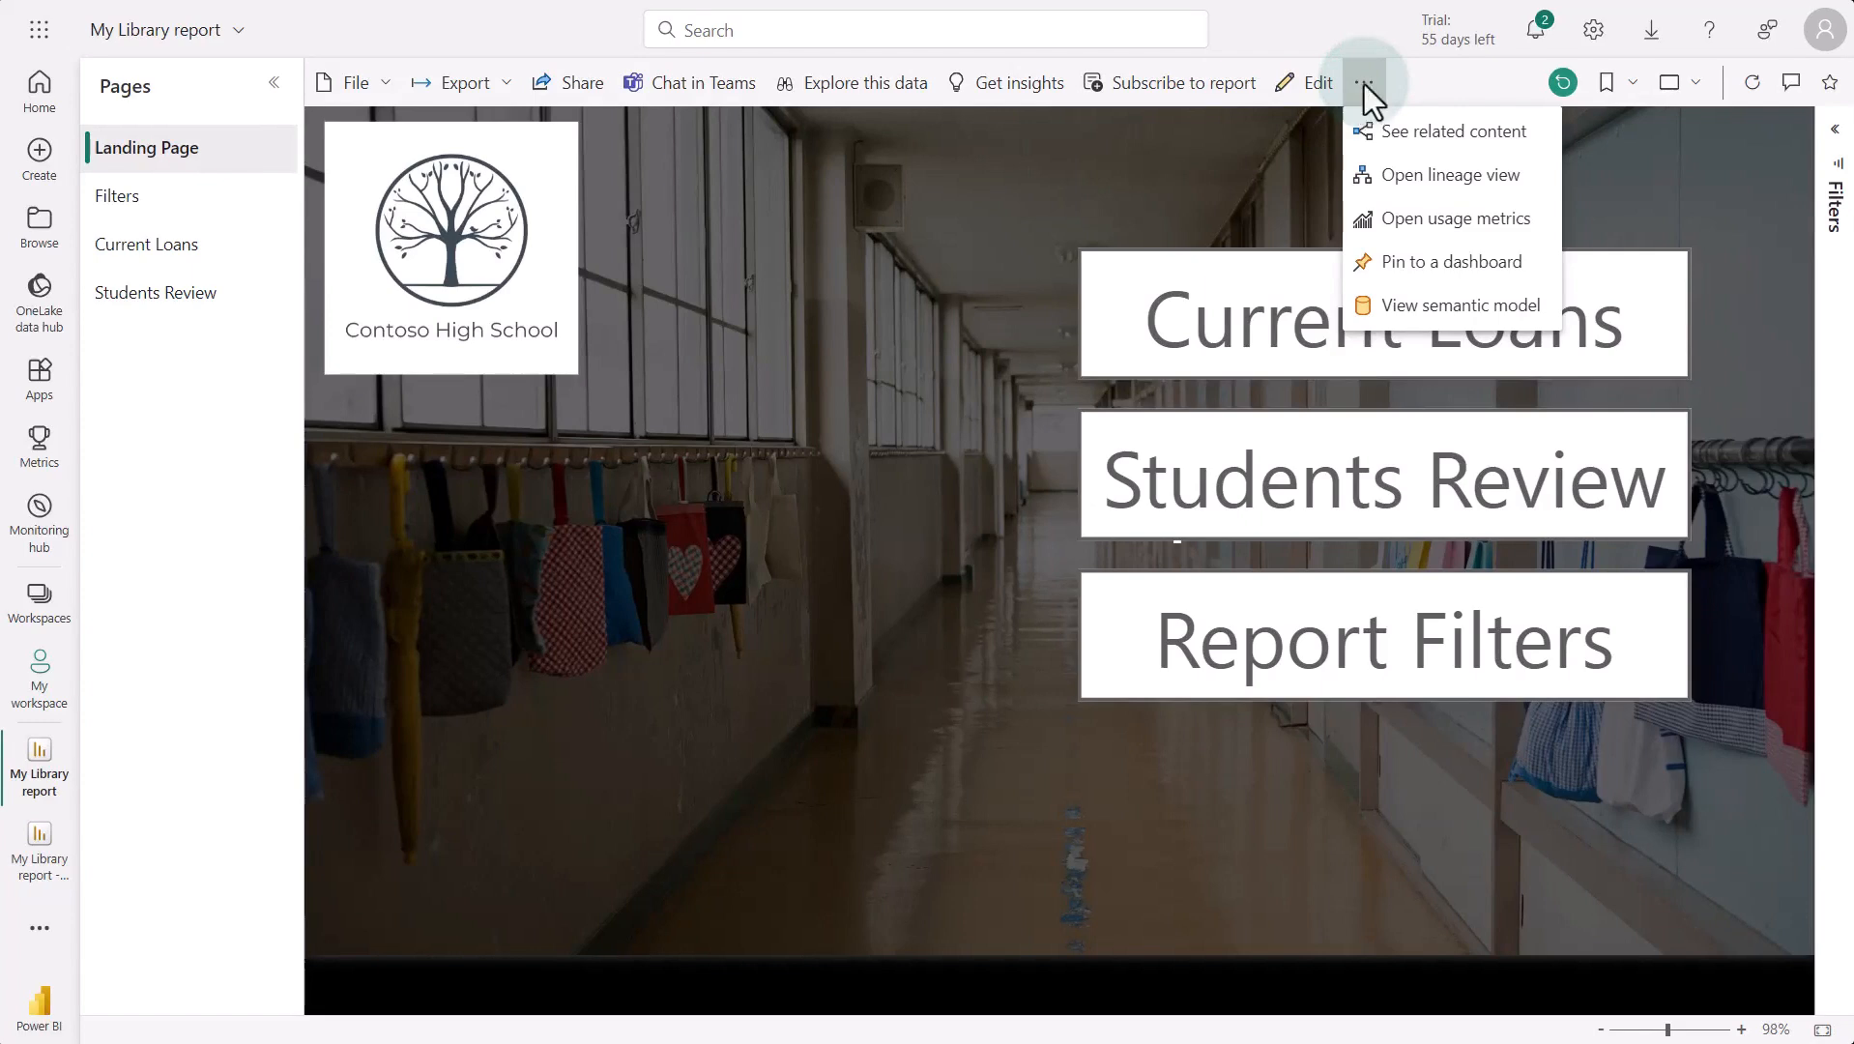
click(1420, 133)
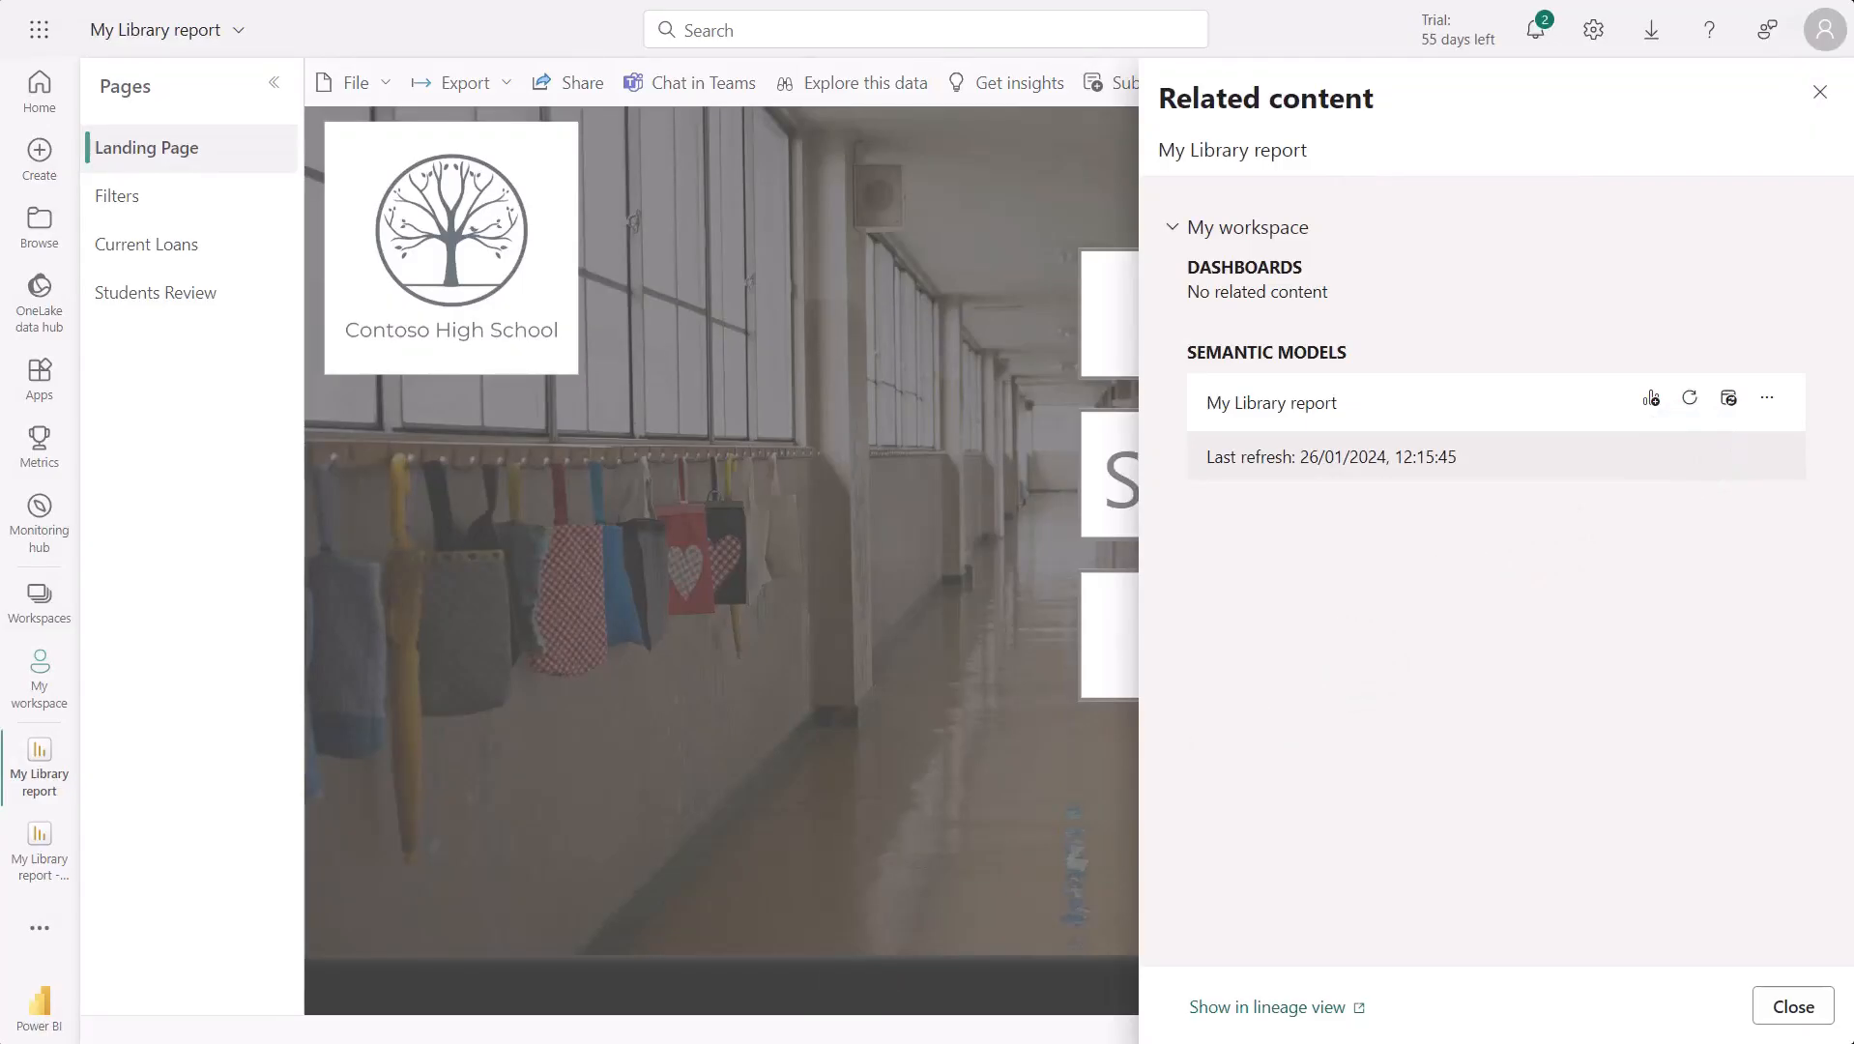
click(1793, 1006)
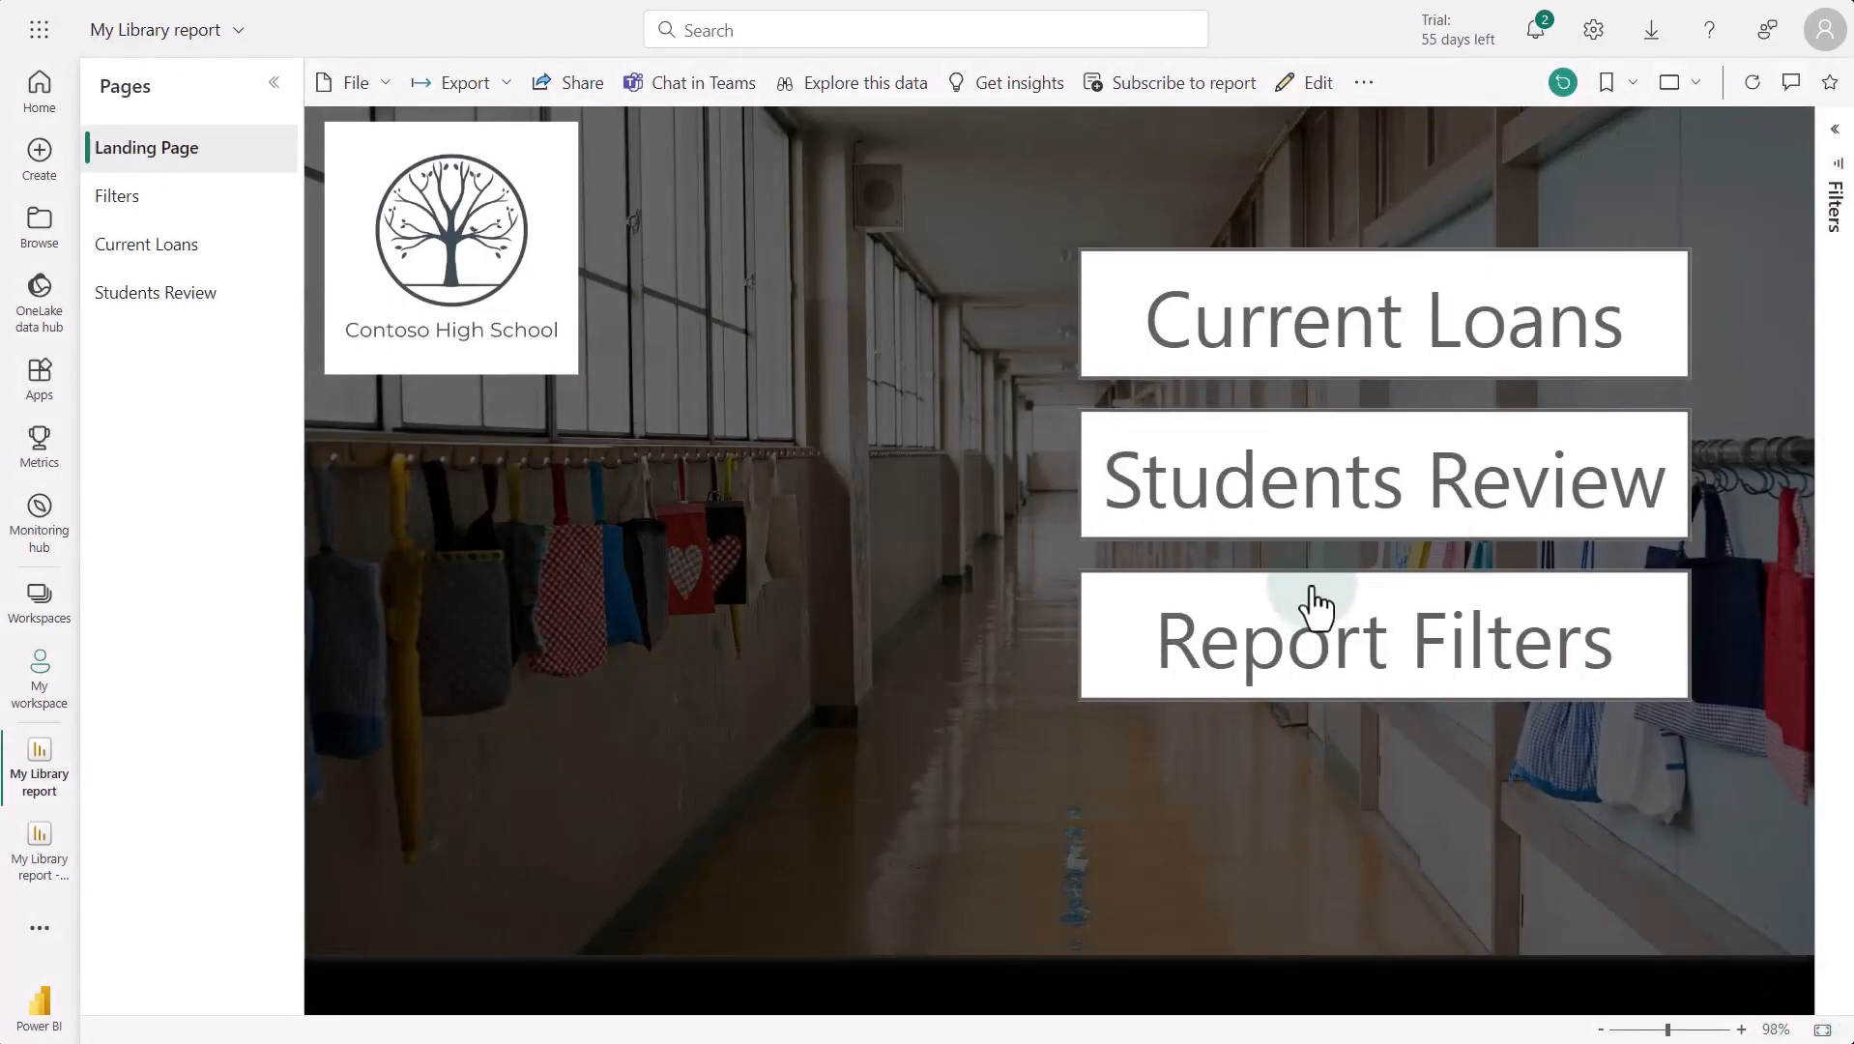
Go to the Current Loans page and open the first listed loan's record in the Loans Manager app
click(1259, 348)
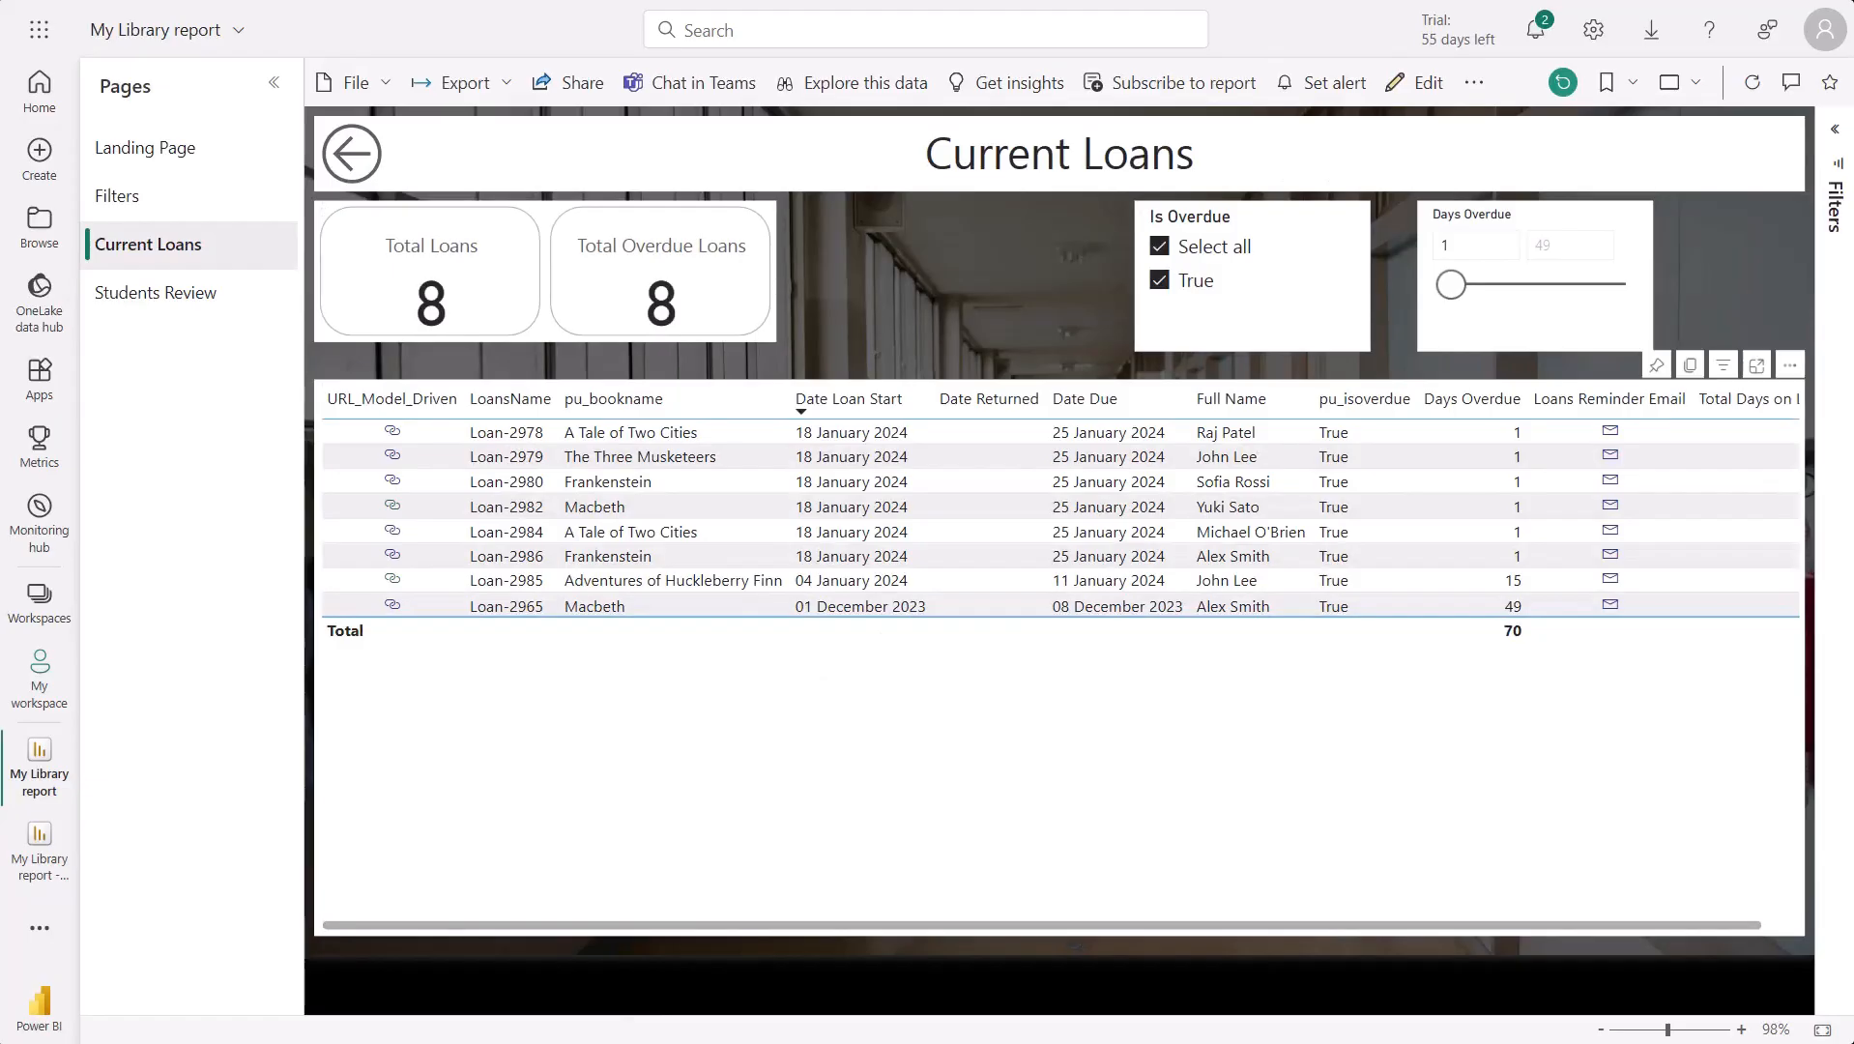
click(391, 431)
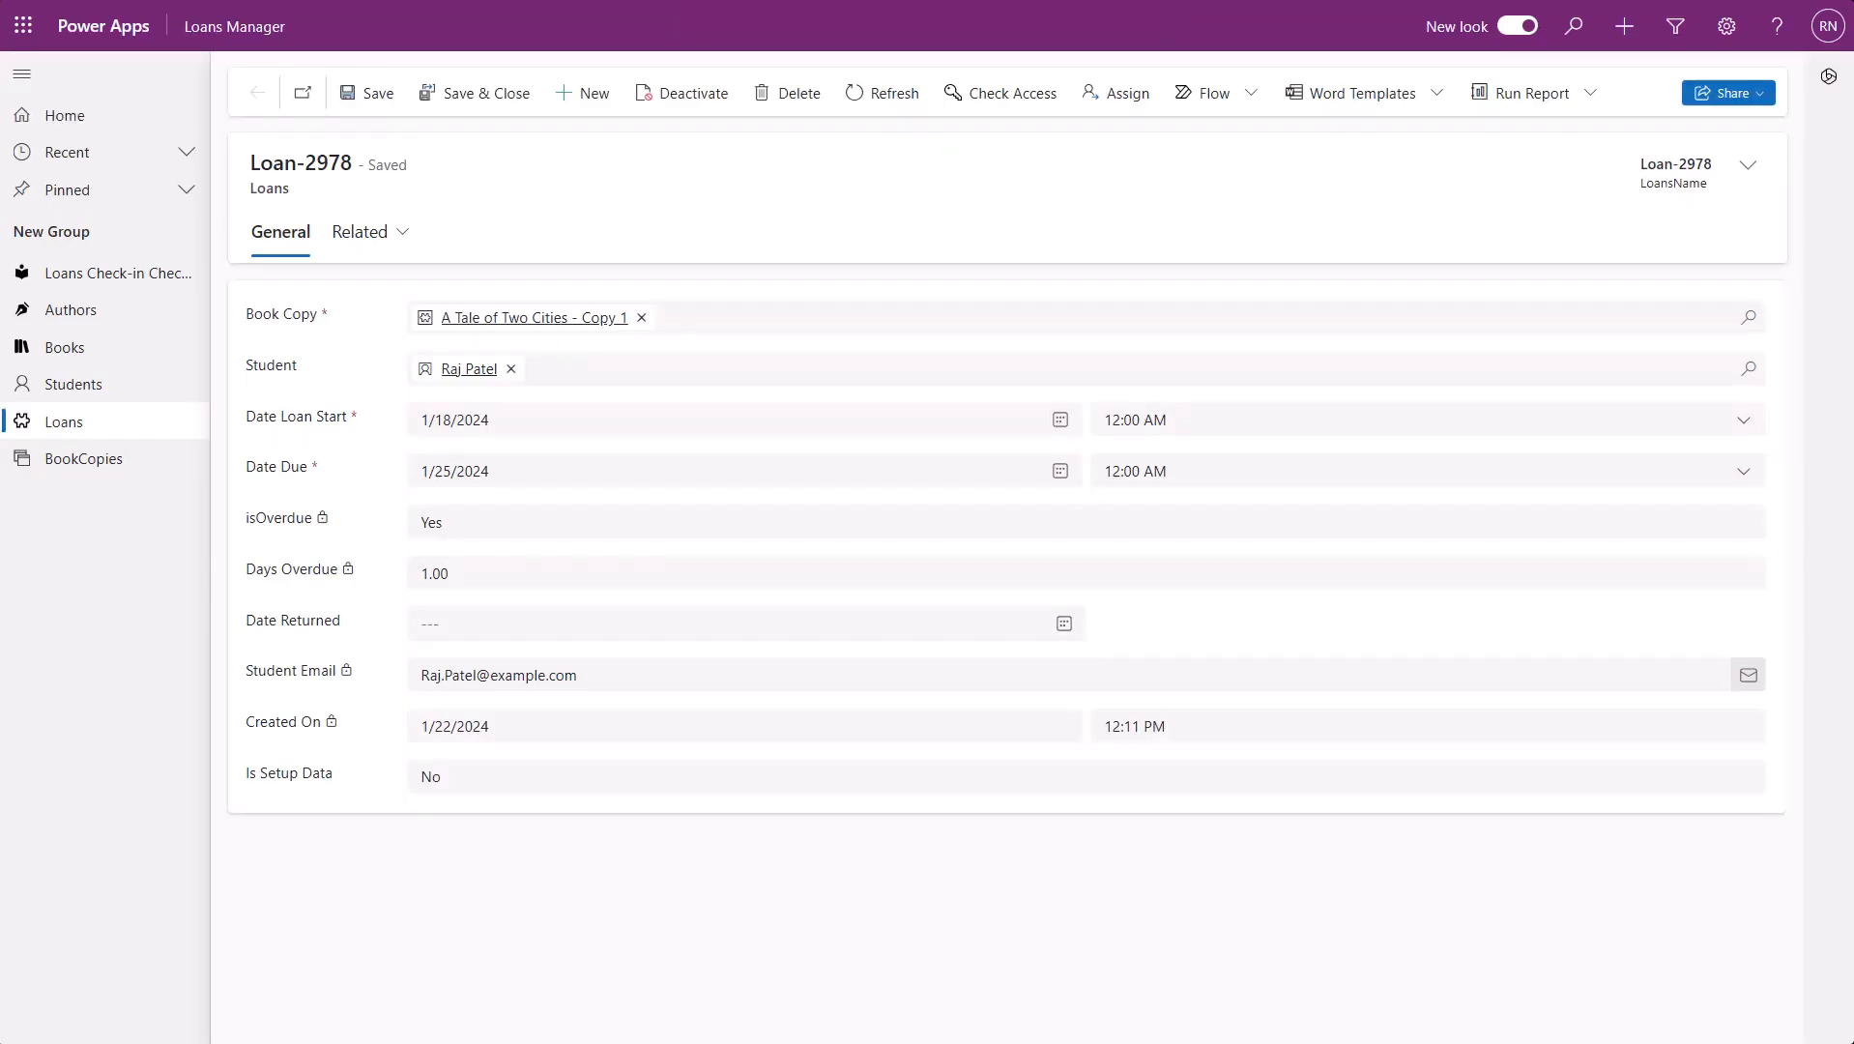
Check in A Tale of Two Cities - Copy 1 and The Three Musketeers - Copy 1 in the library check-in app
click(104, 272)
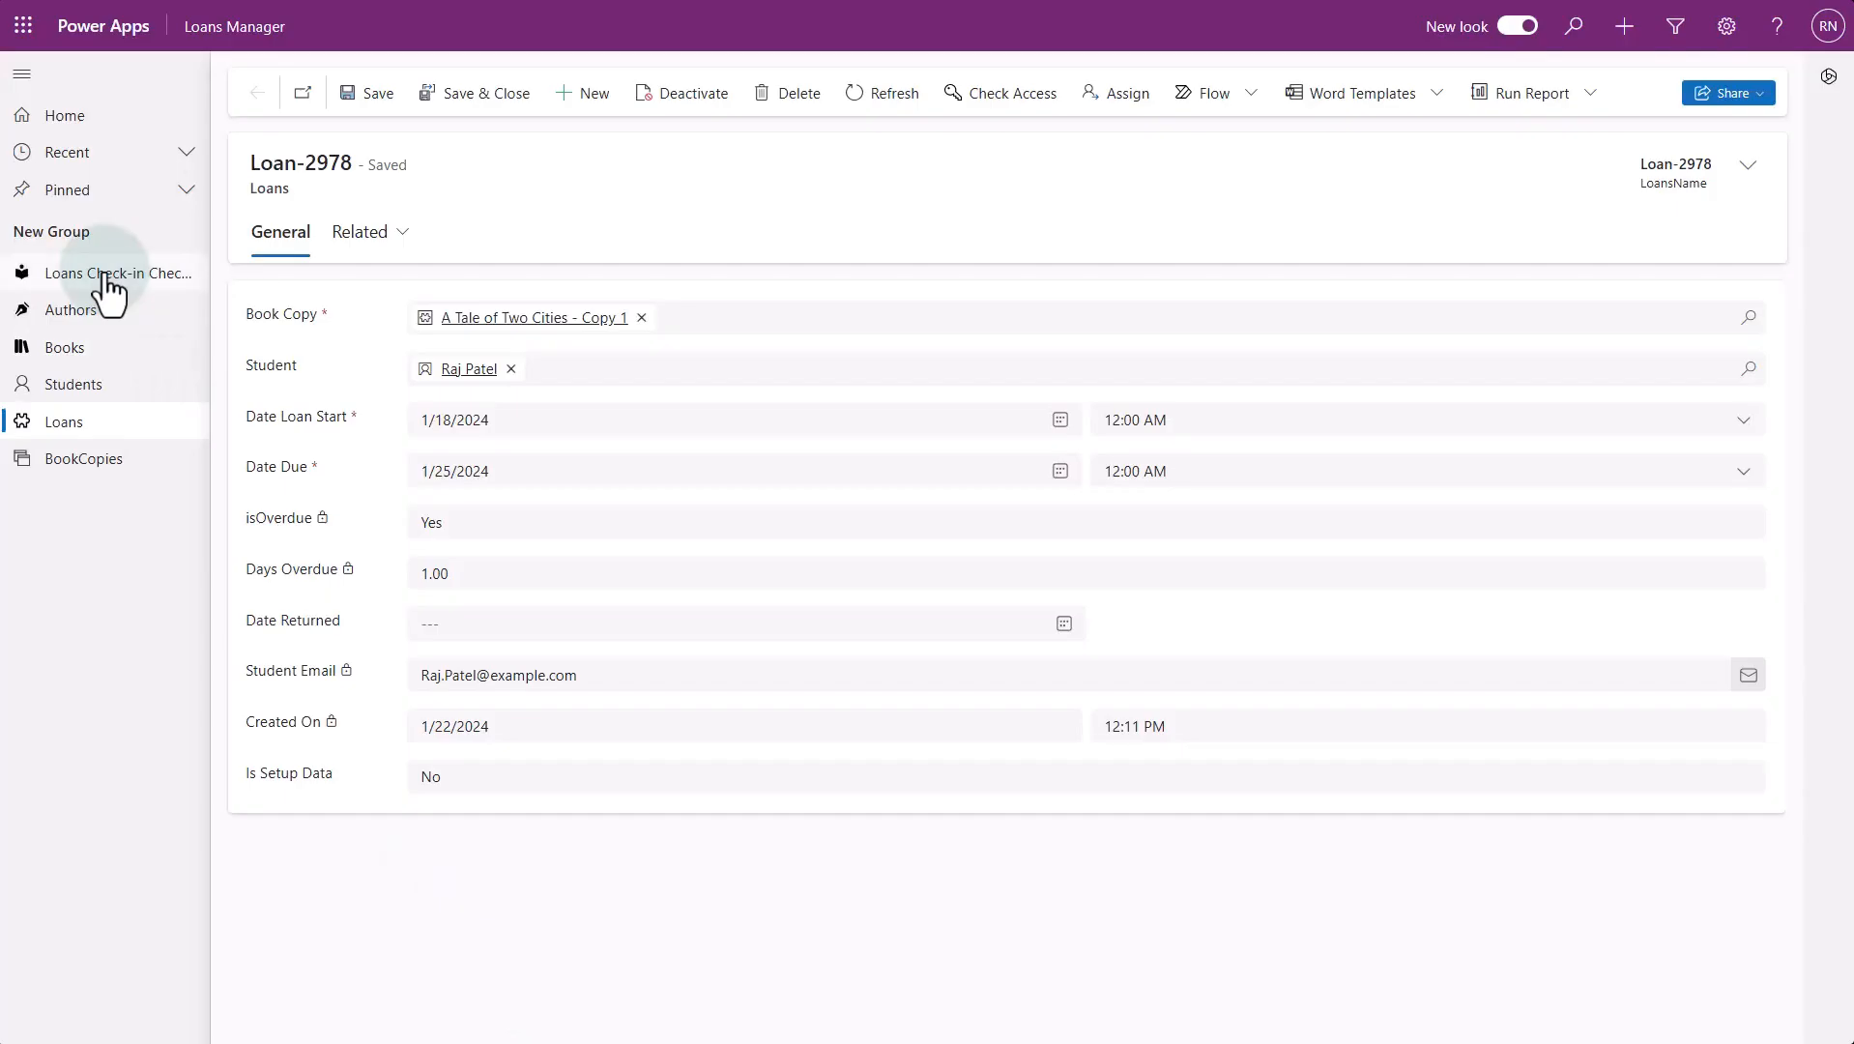
click(104, 273)
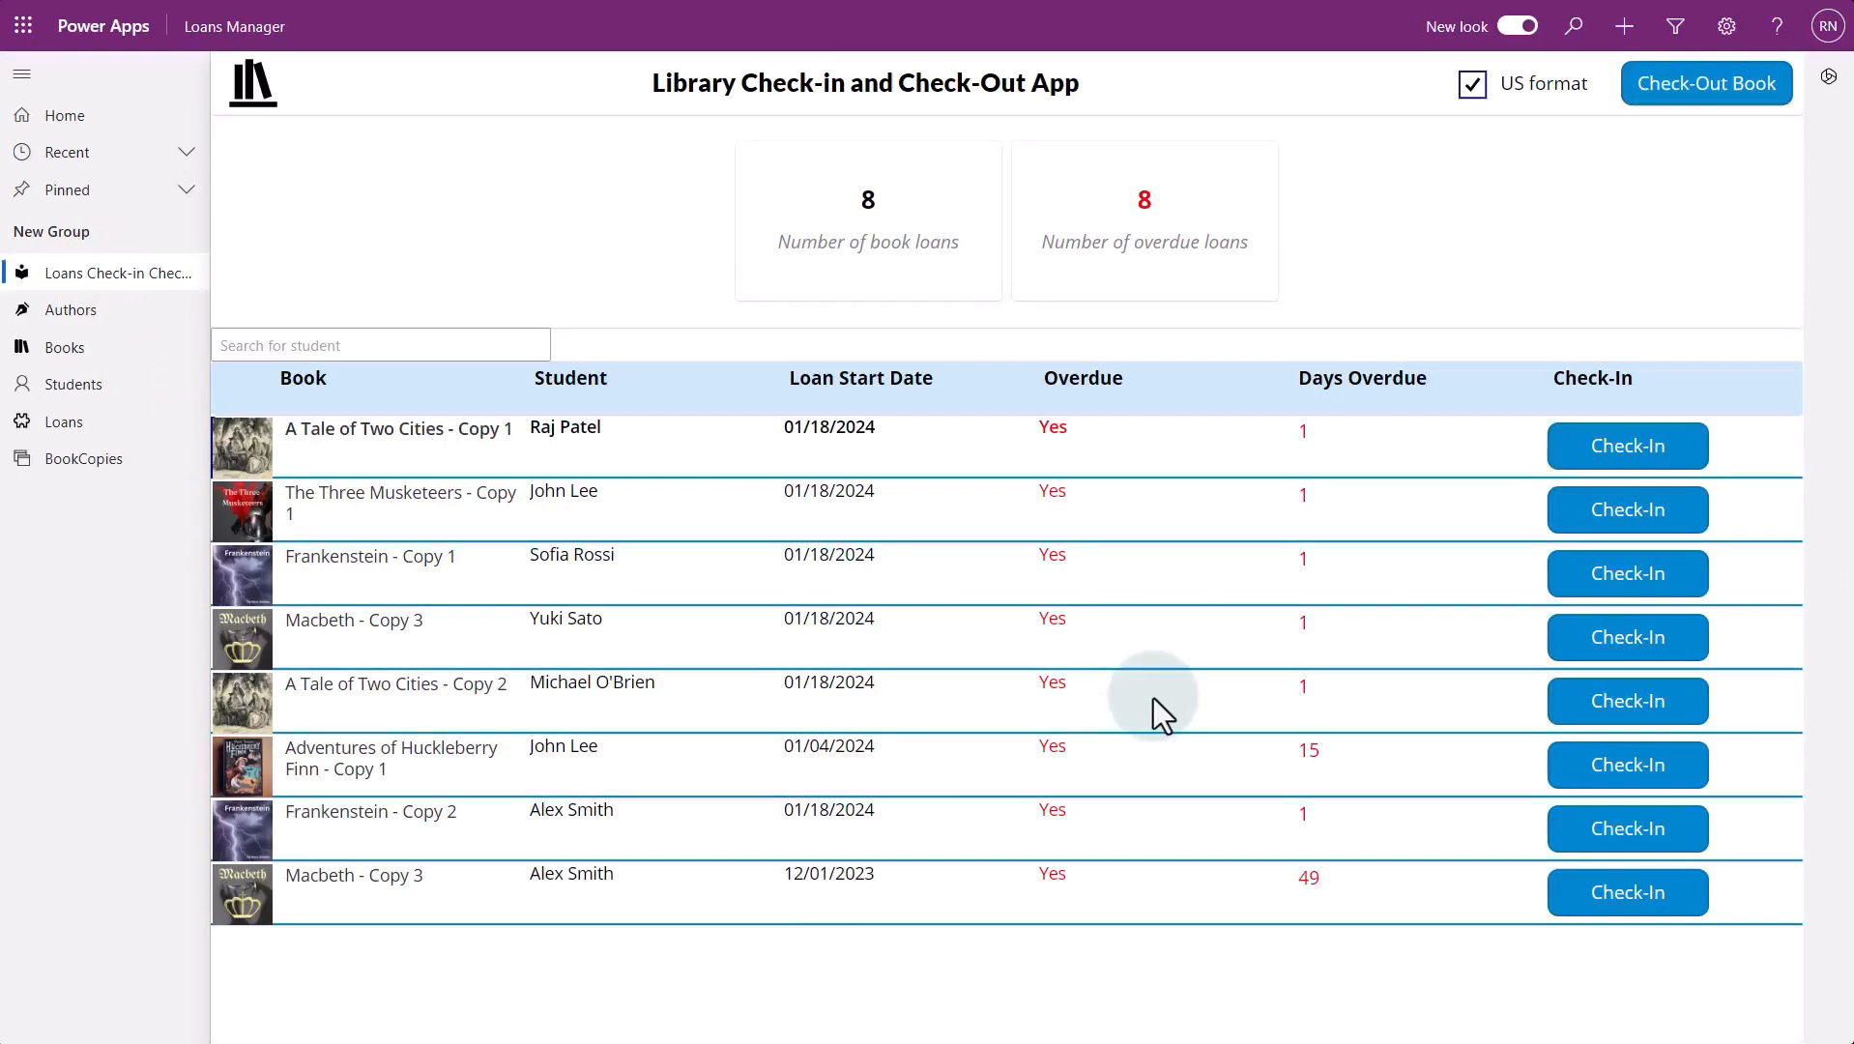
click(1592, 450)
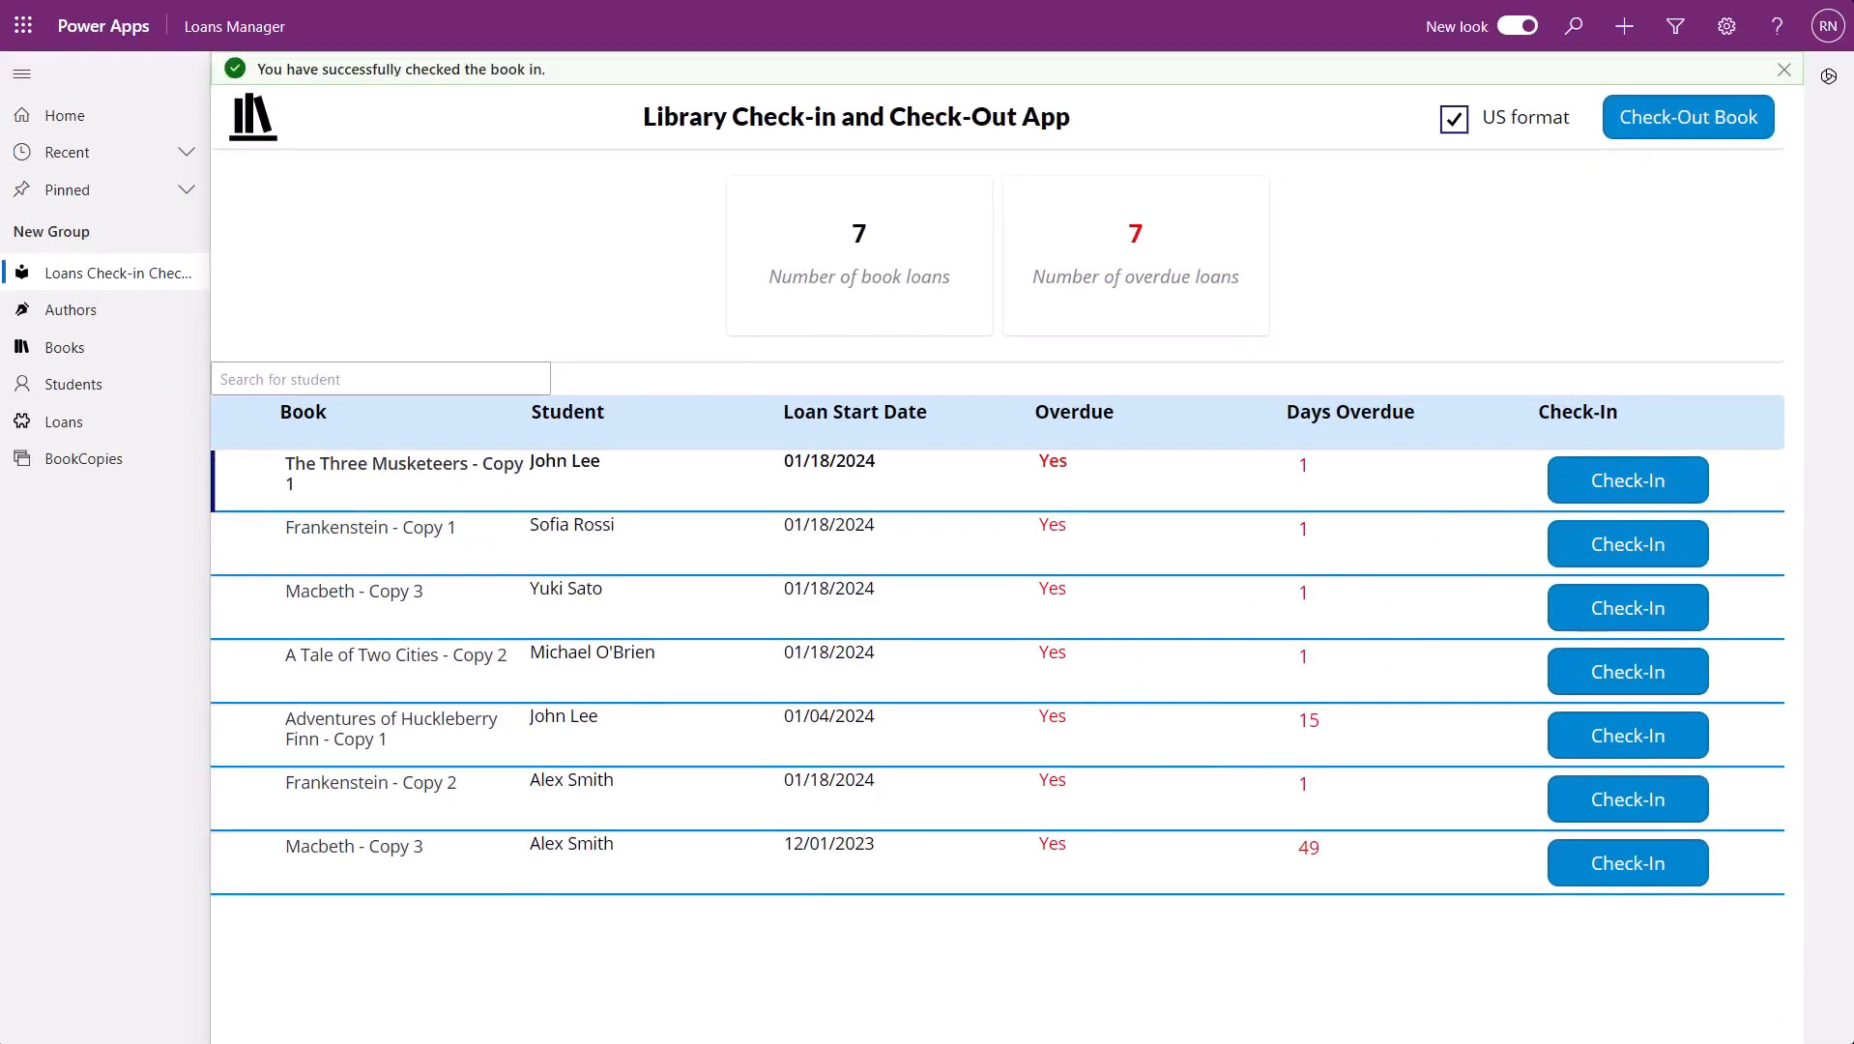
click(1642, 484)
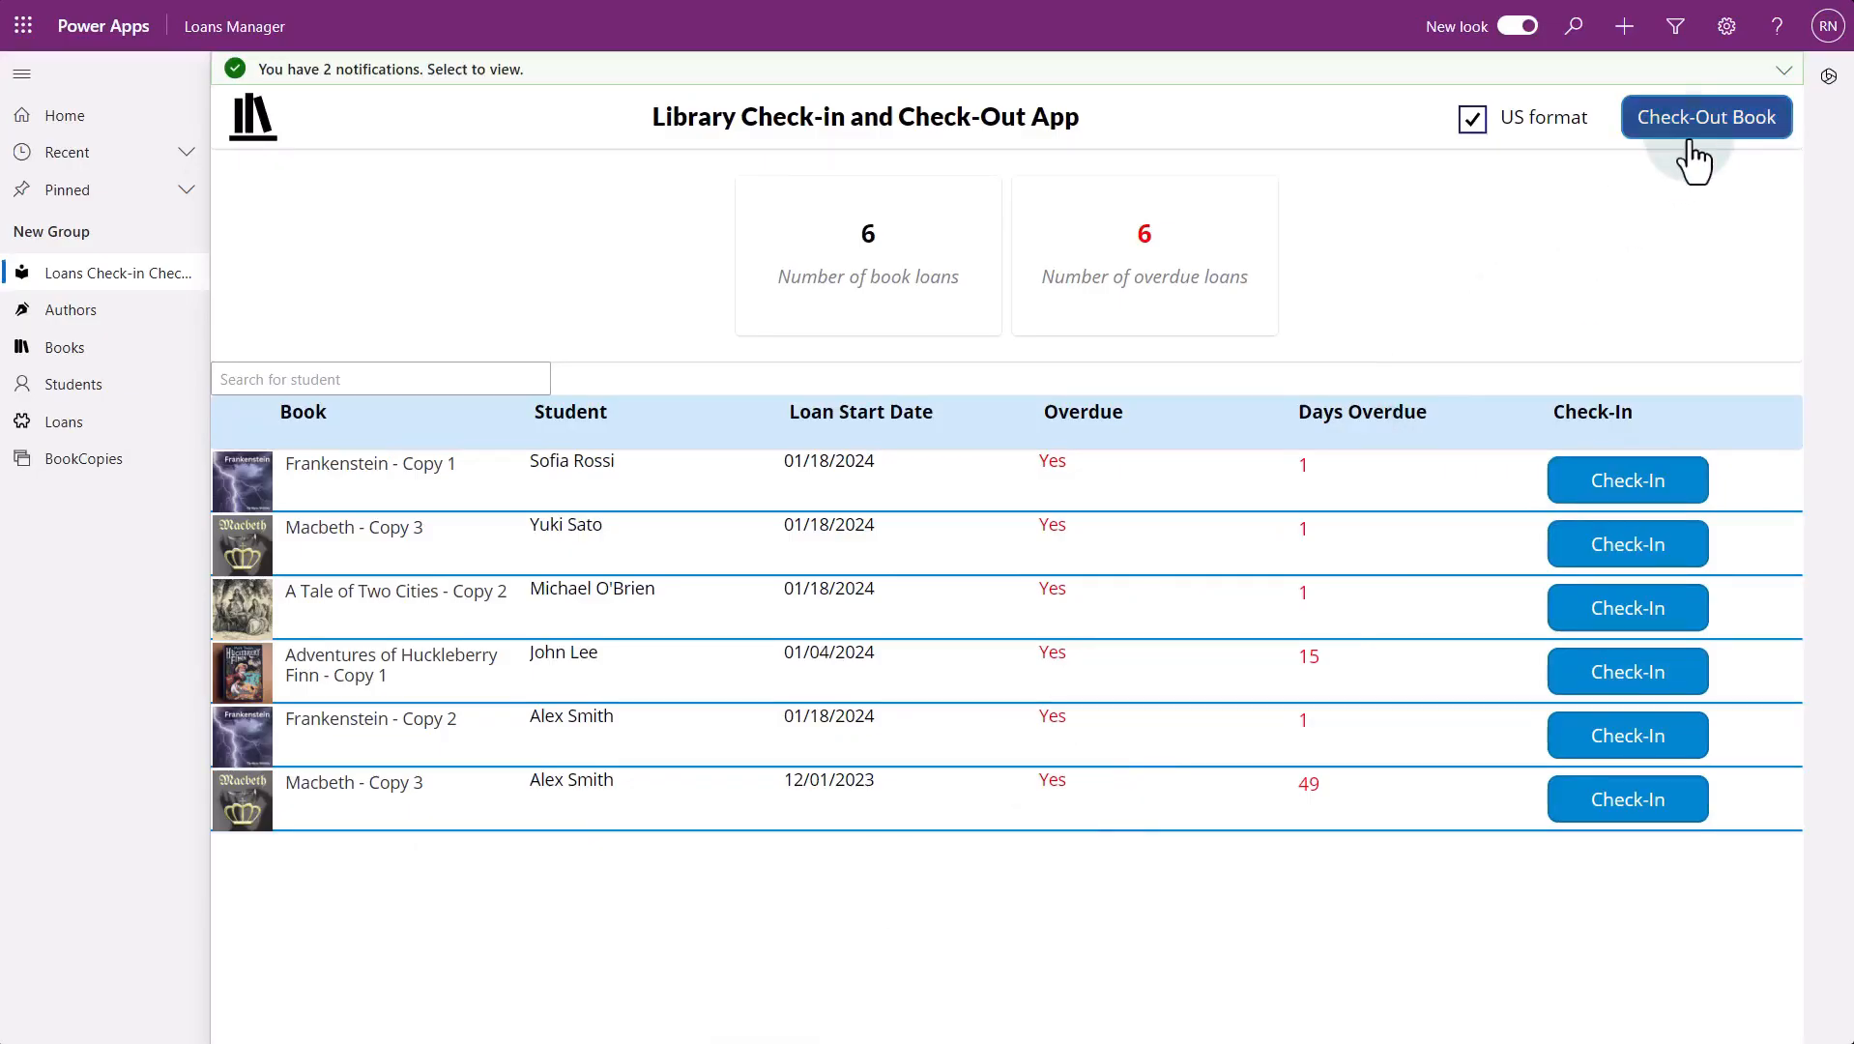
Check out Winnie-the-Pooh - Copy 1, choosing the student's name and keeping the default due date of 2/2/2024
click(1658, 130)
click(1028, 189)
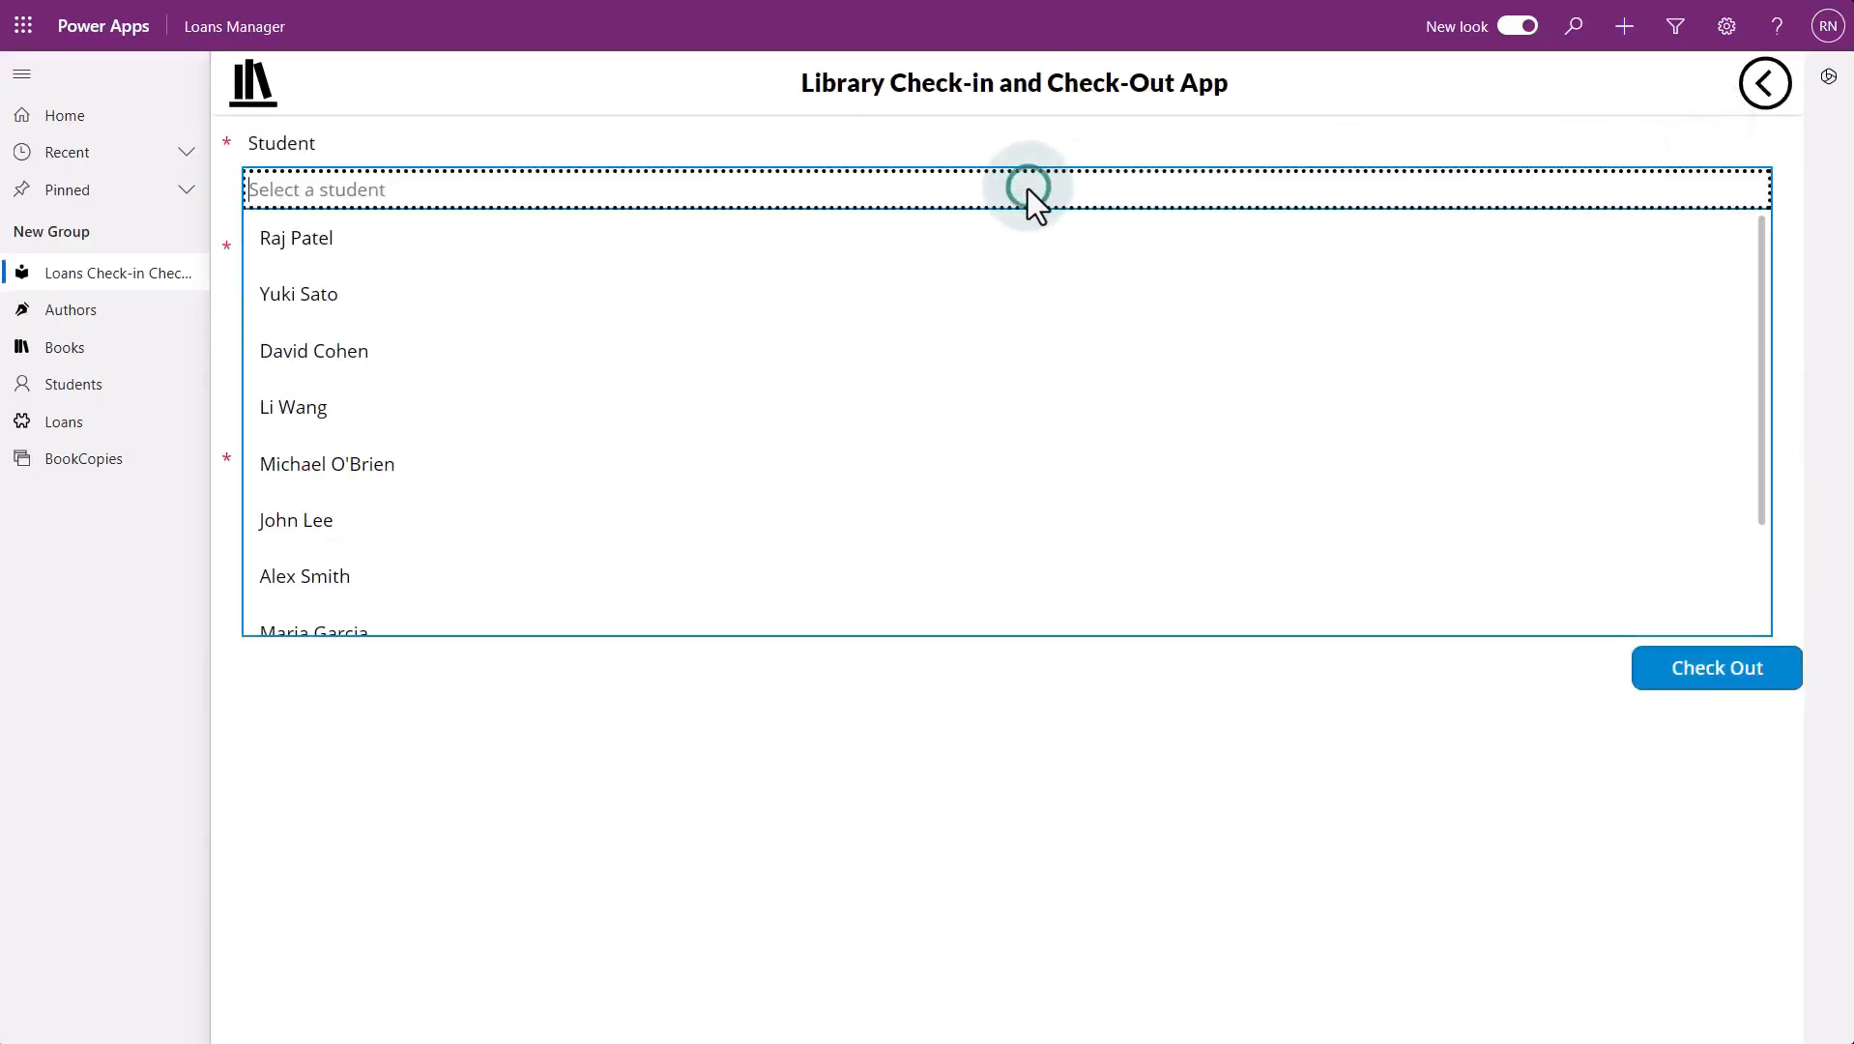
click(332, 626)
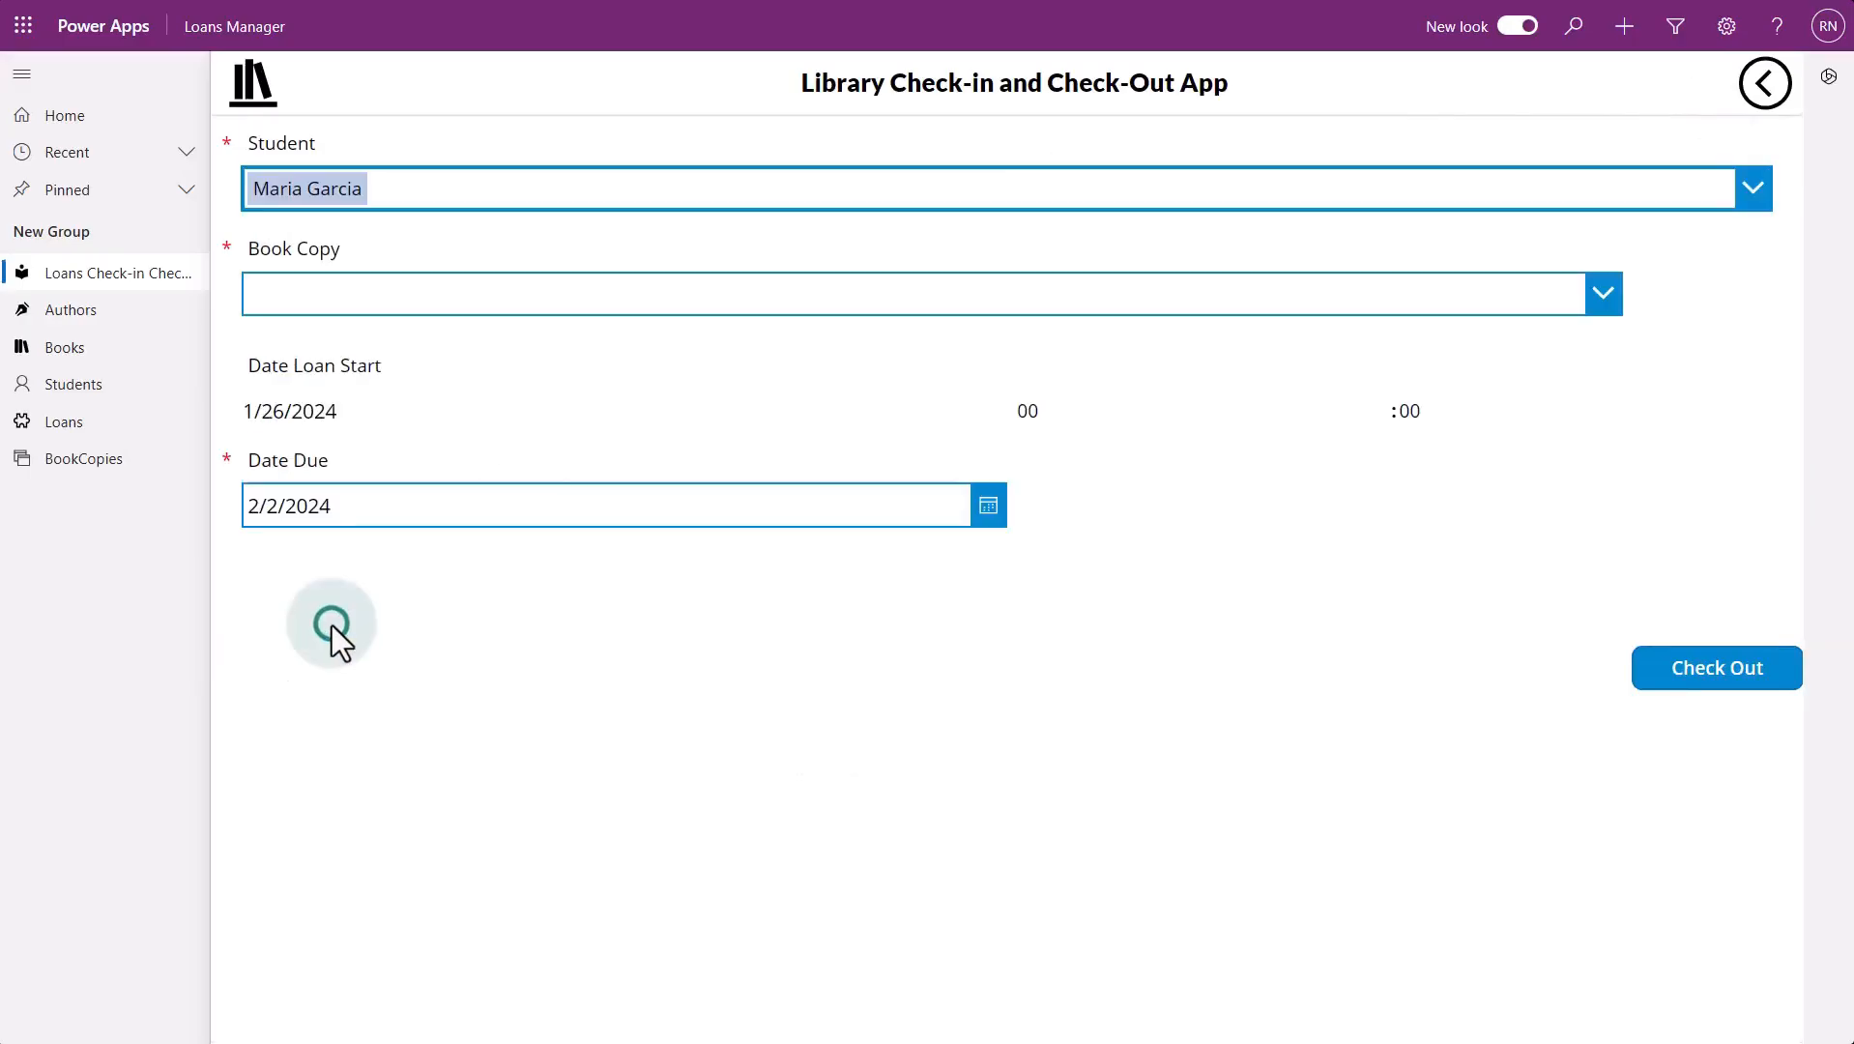
click(472, 293)
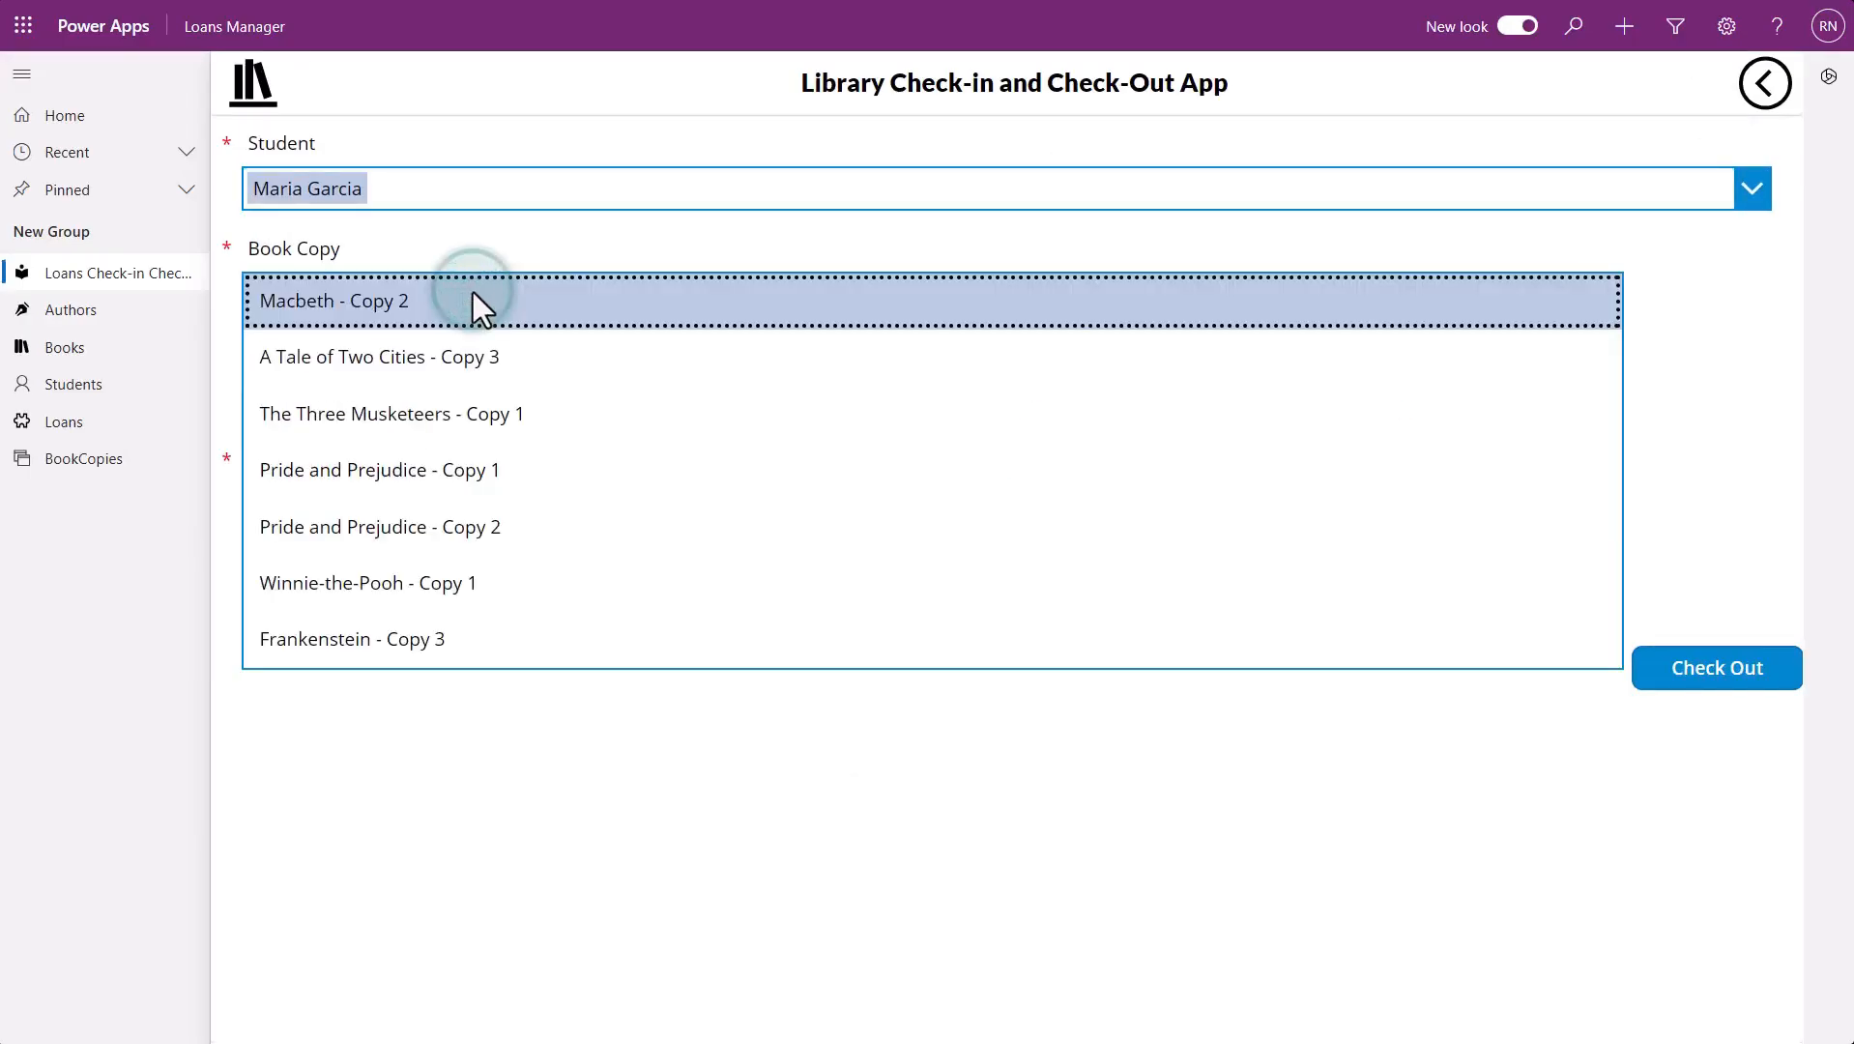
click(386, 585)
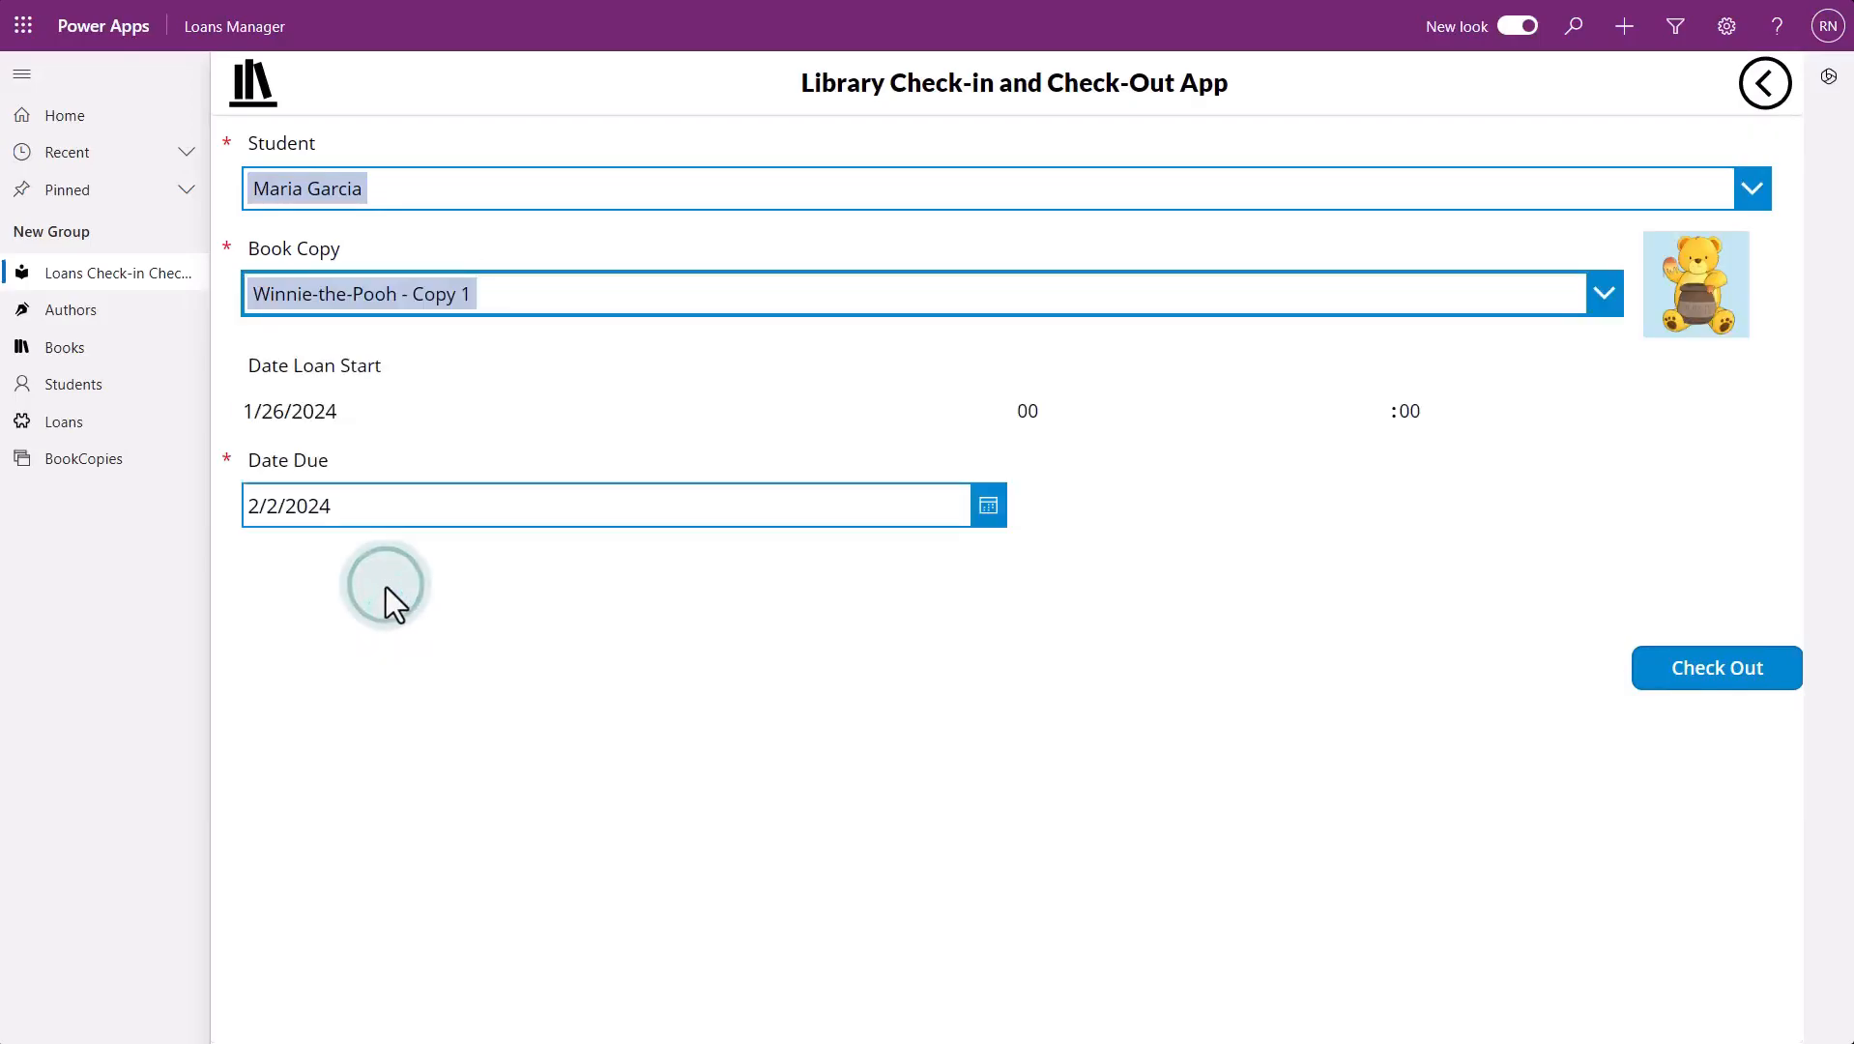
click(1693, 677)
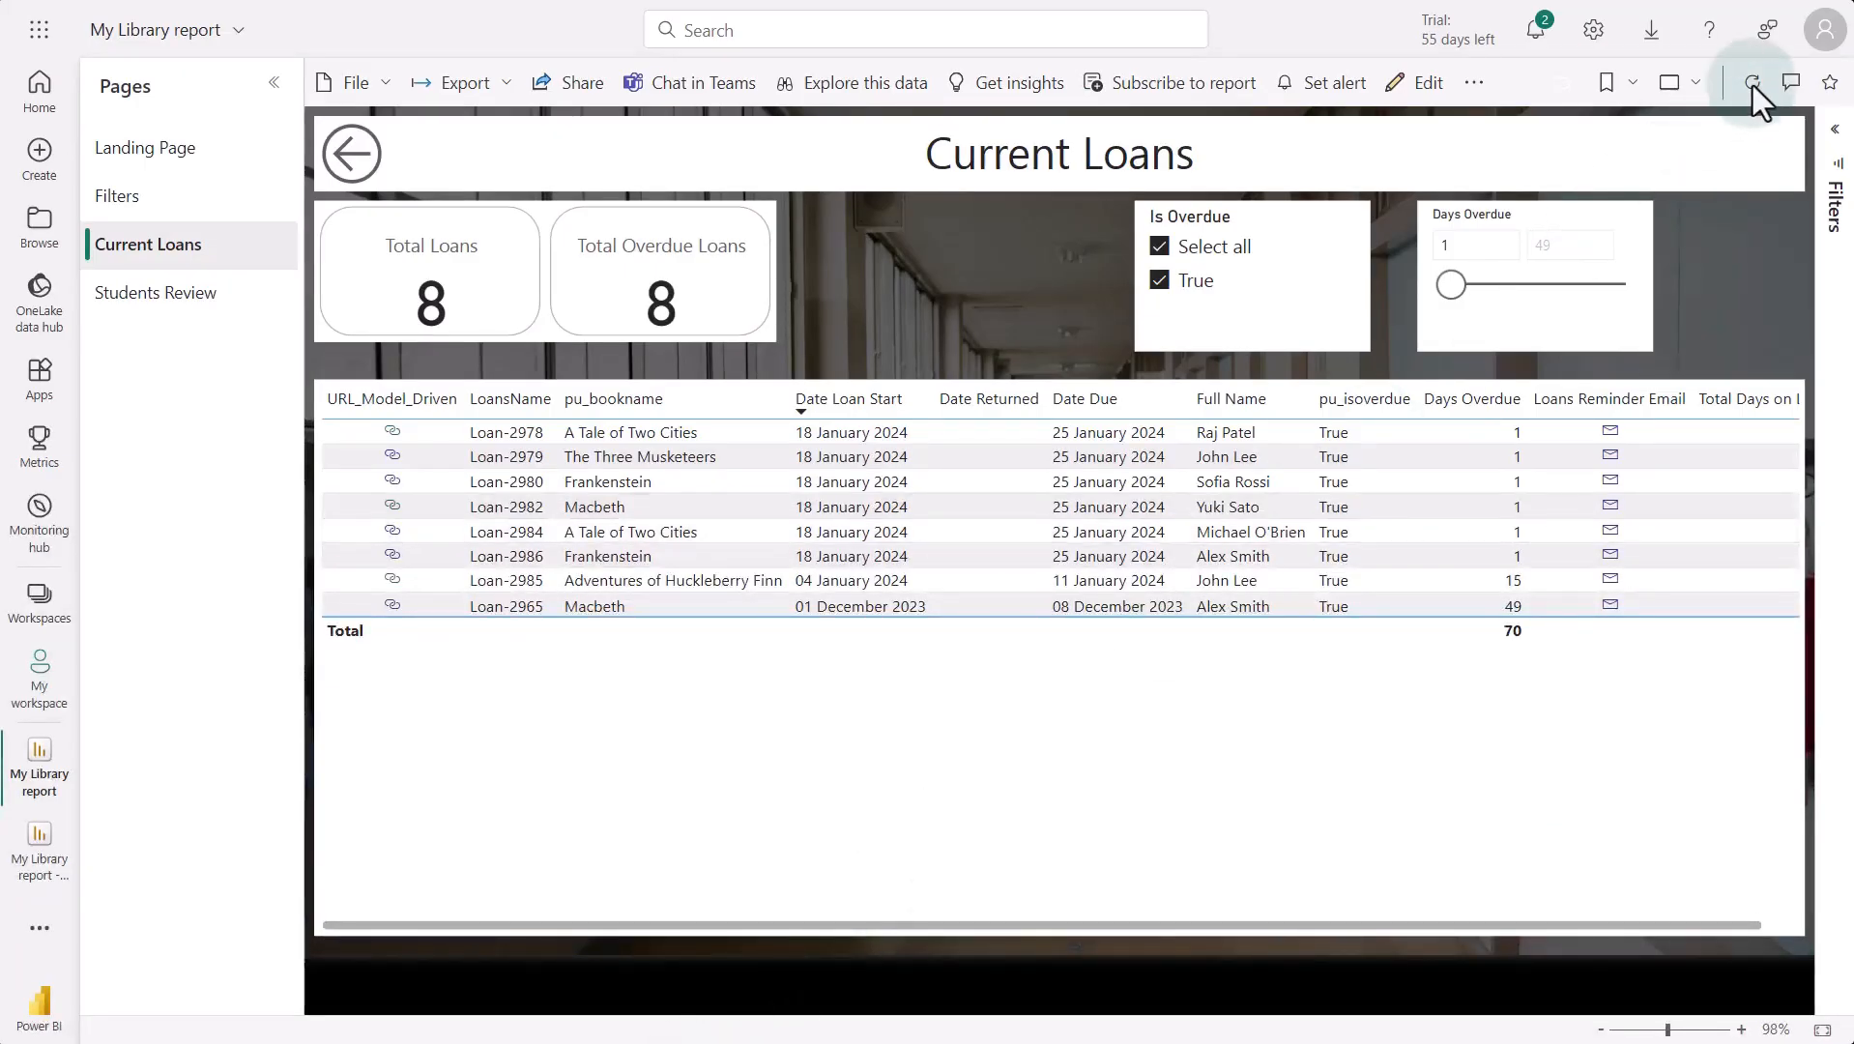
Switch back to the Power BI report, refresh the Current Loans visuals and refresh the My Library report semantic model
click(1754, 89)
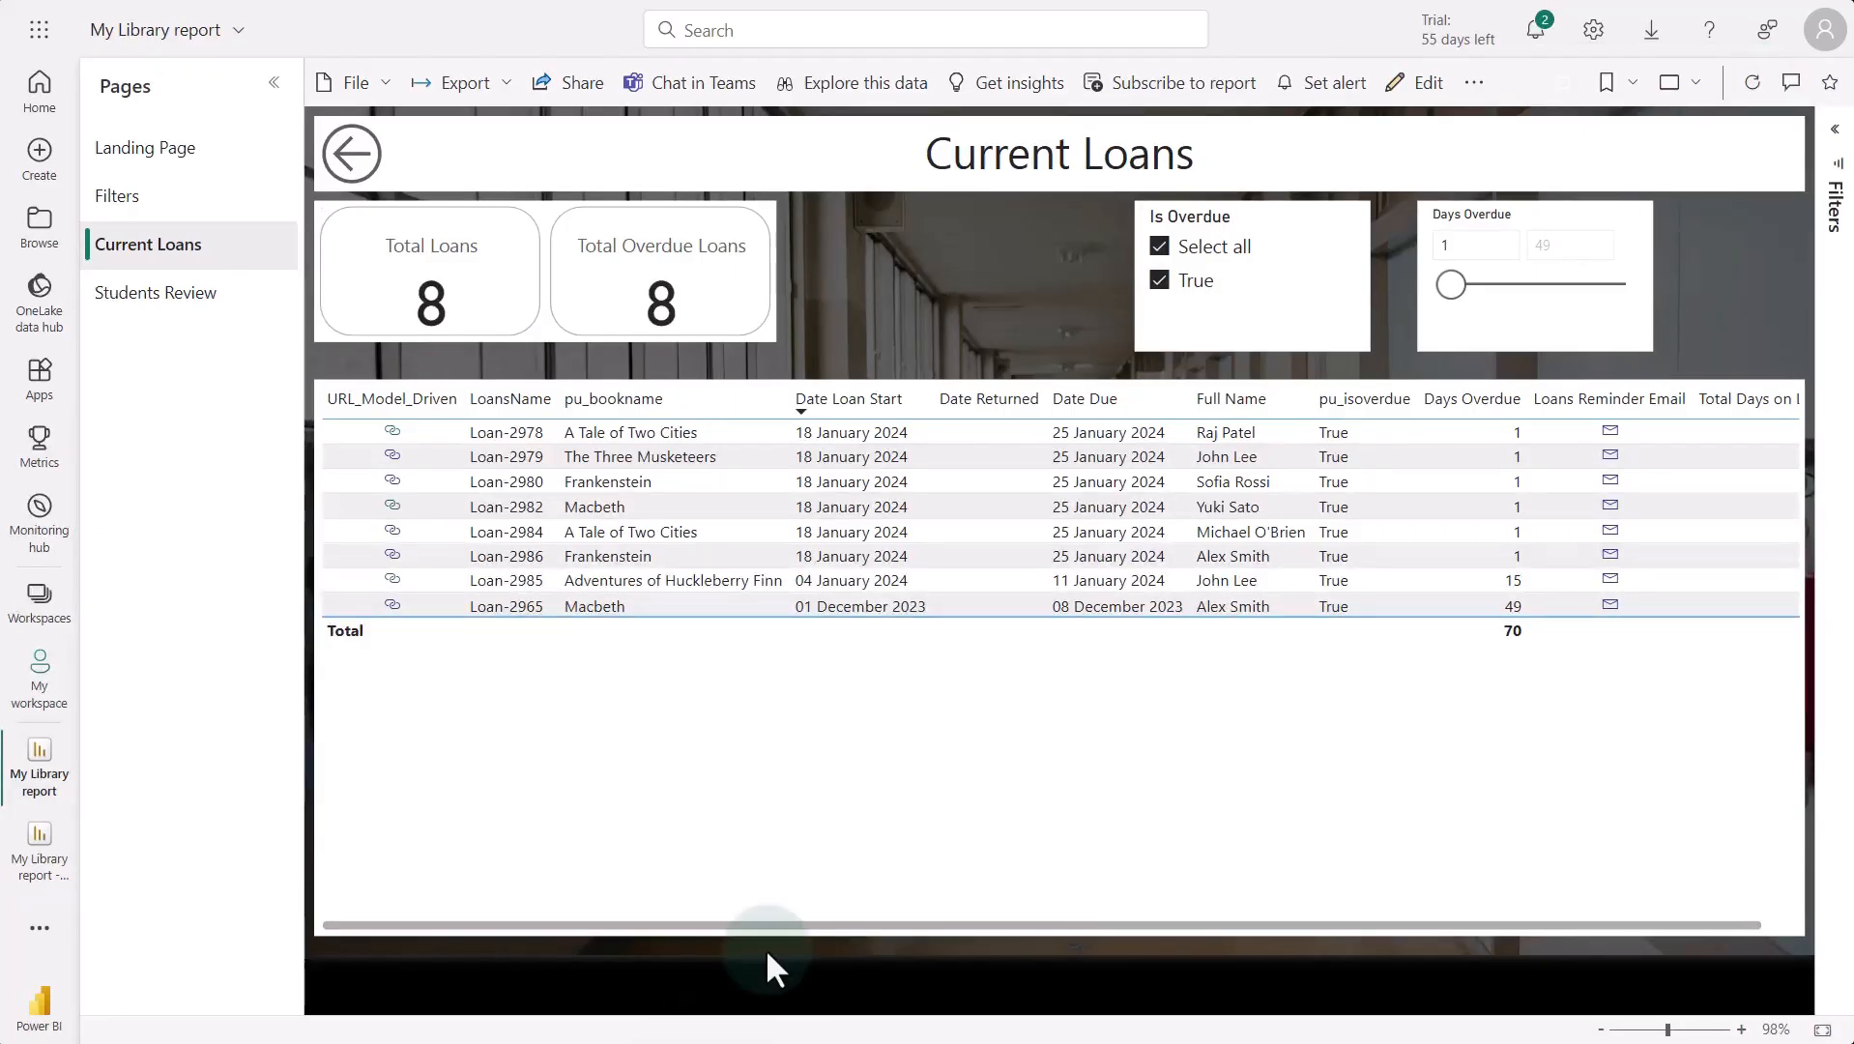
click(1471, 84)
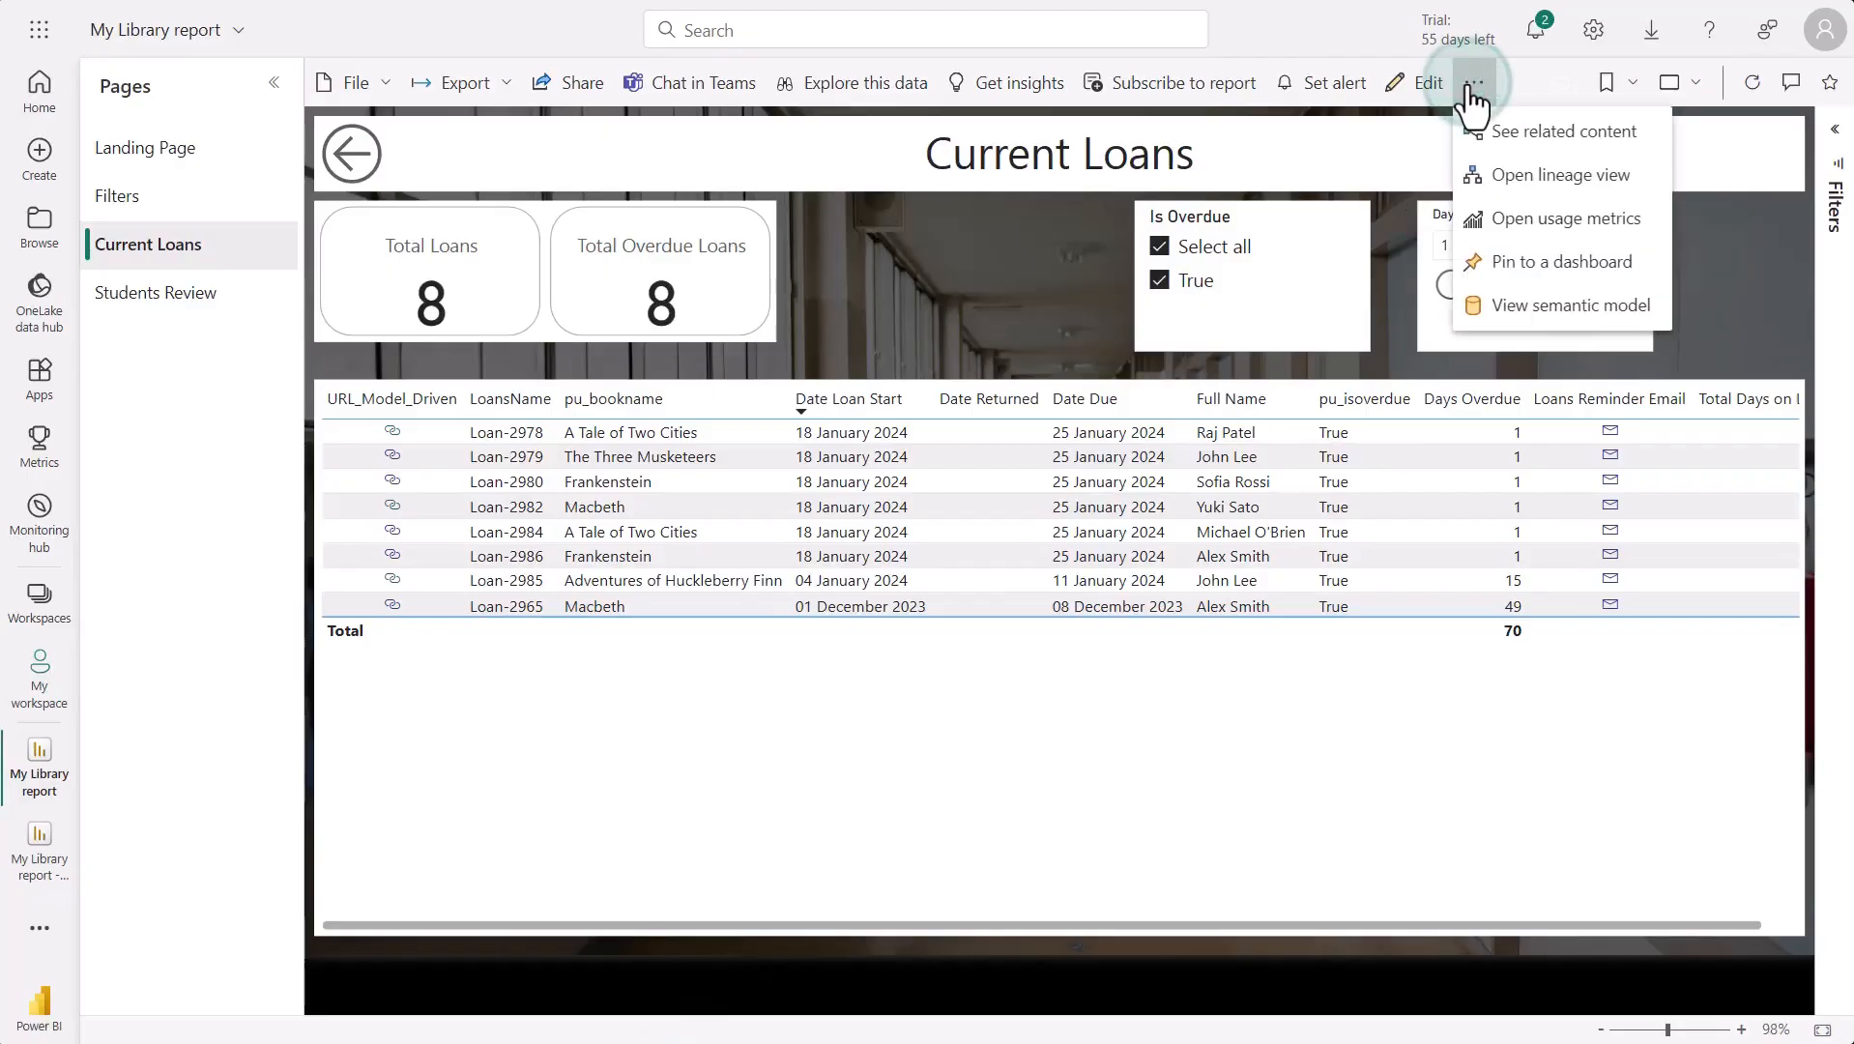
click(1519, 134)
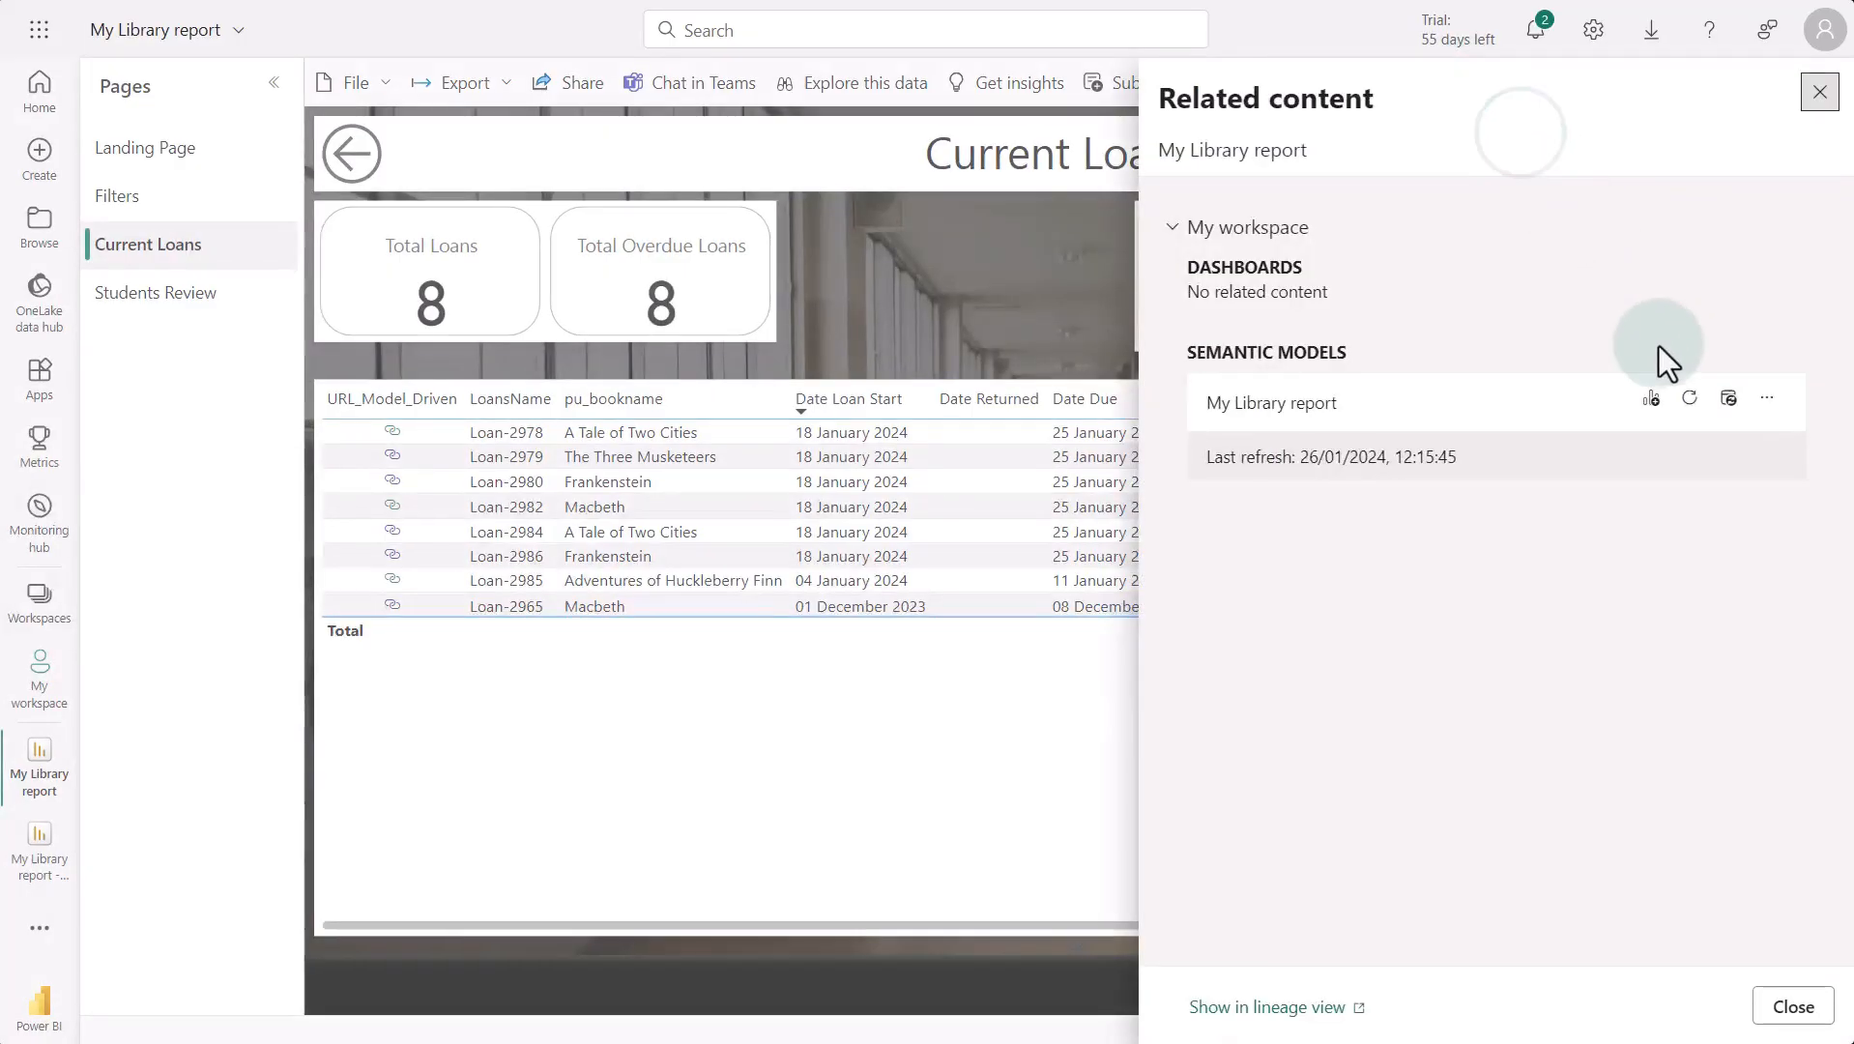
click(1690, 402)
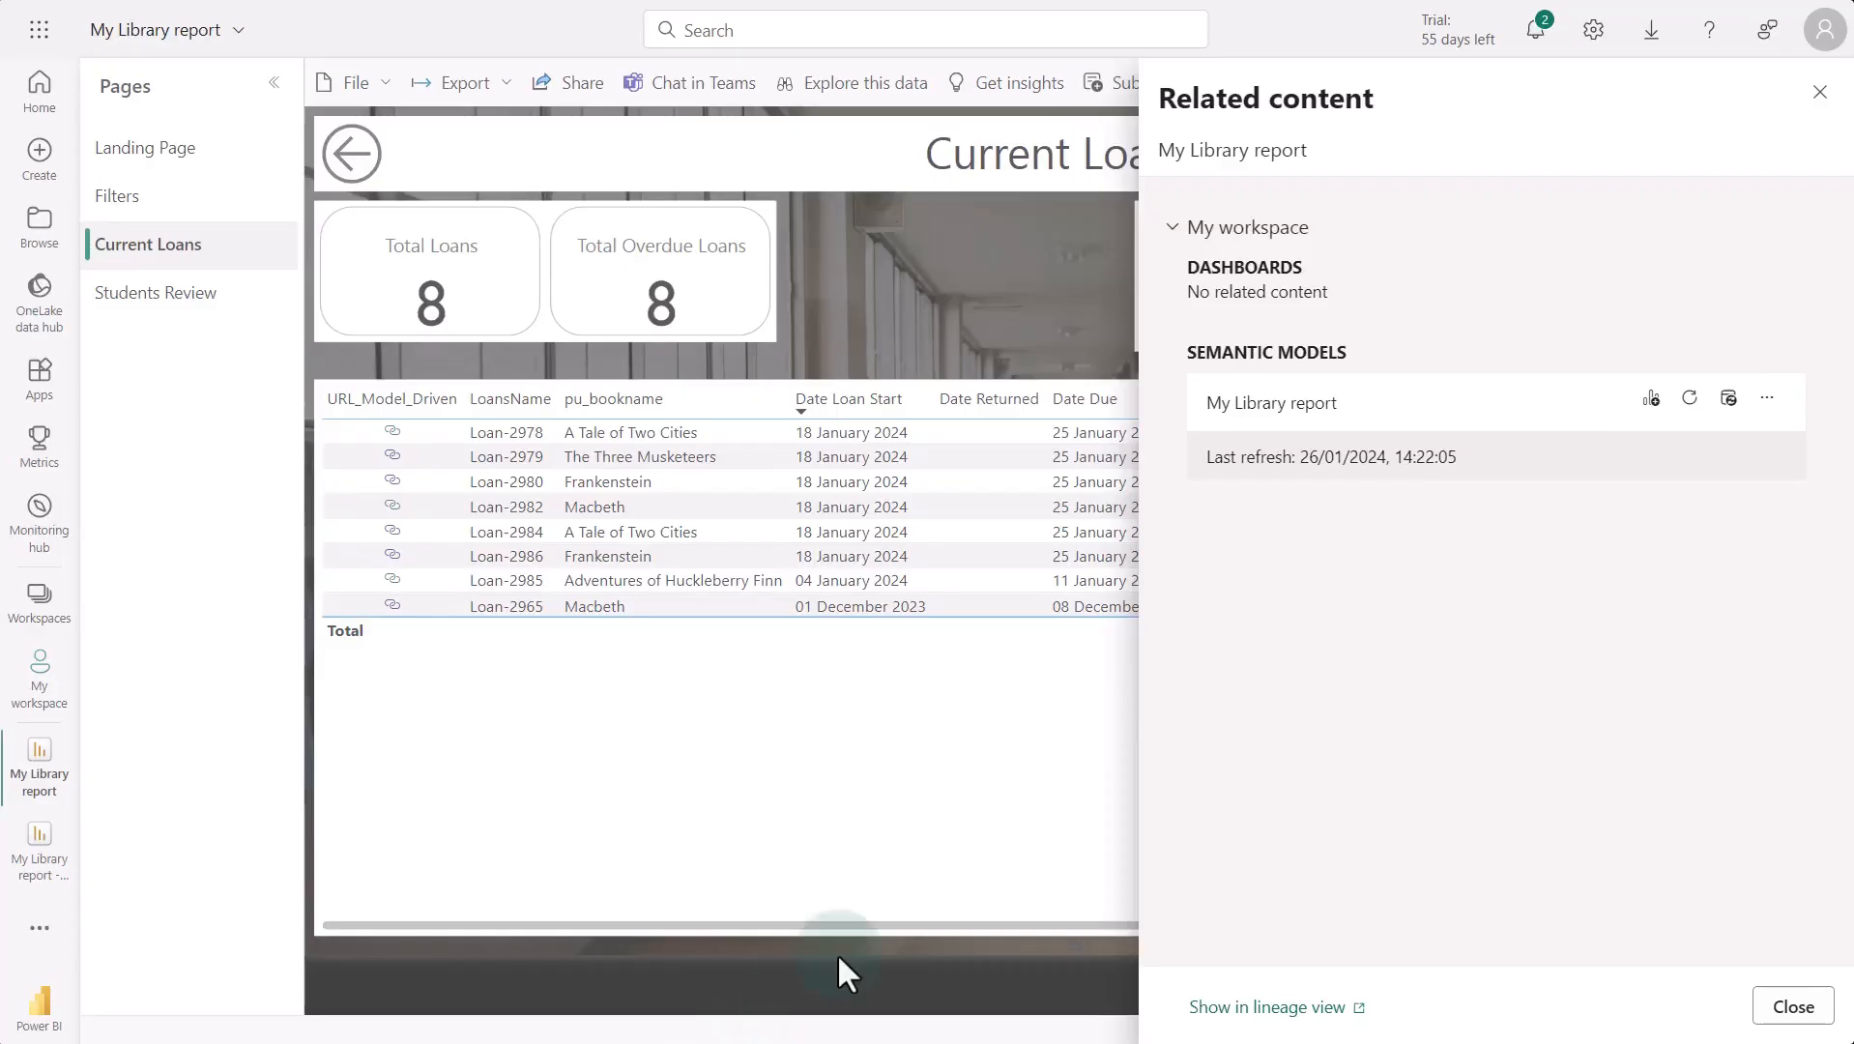
click(1821, 92)
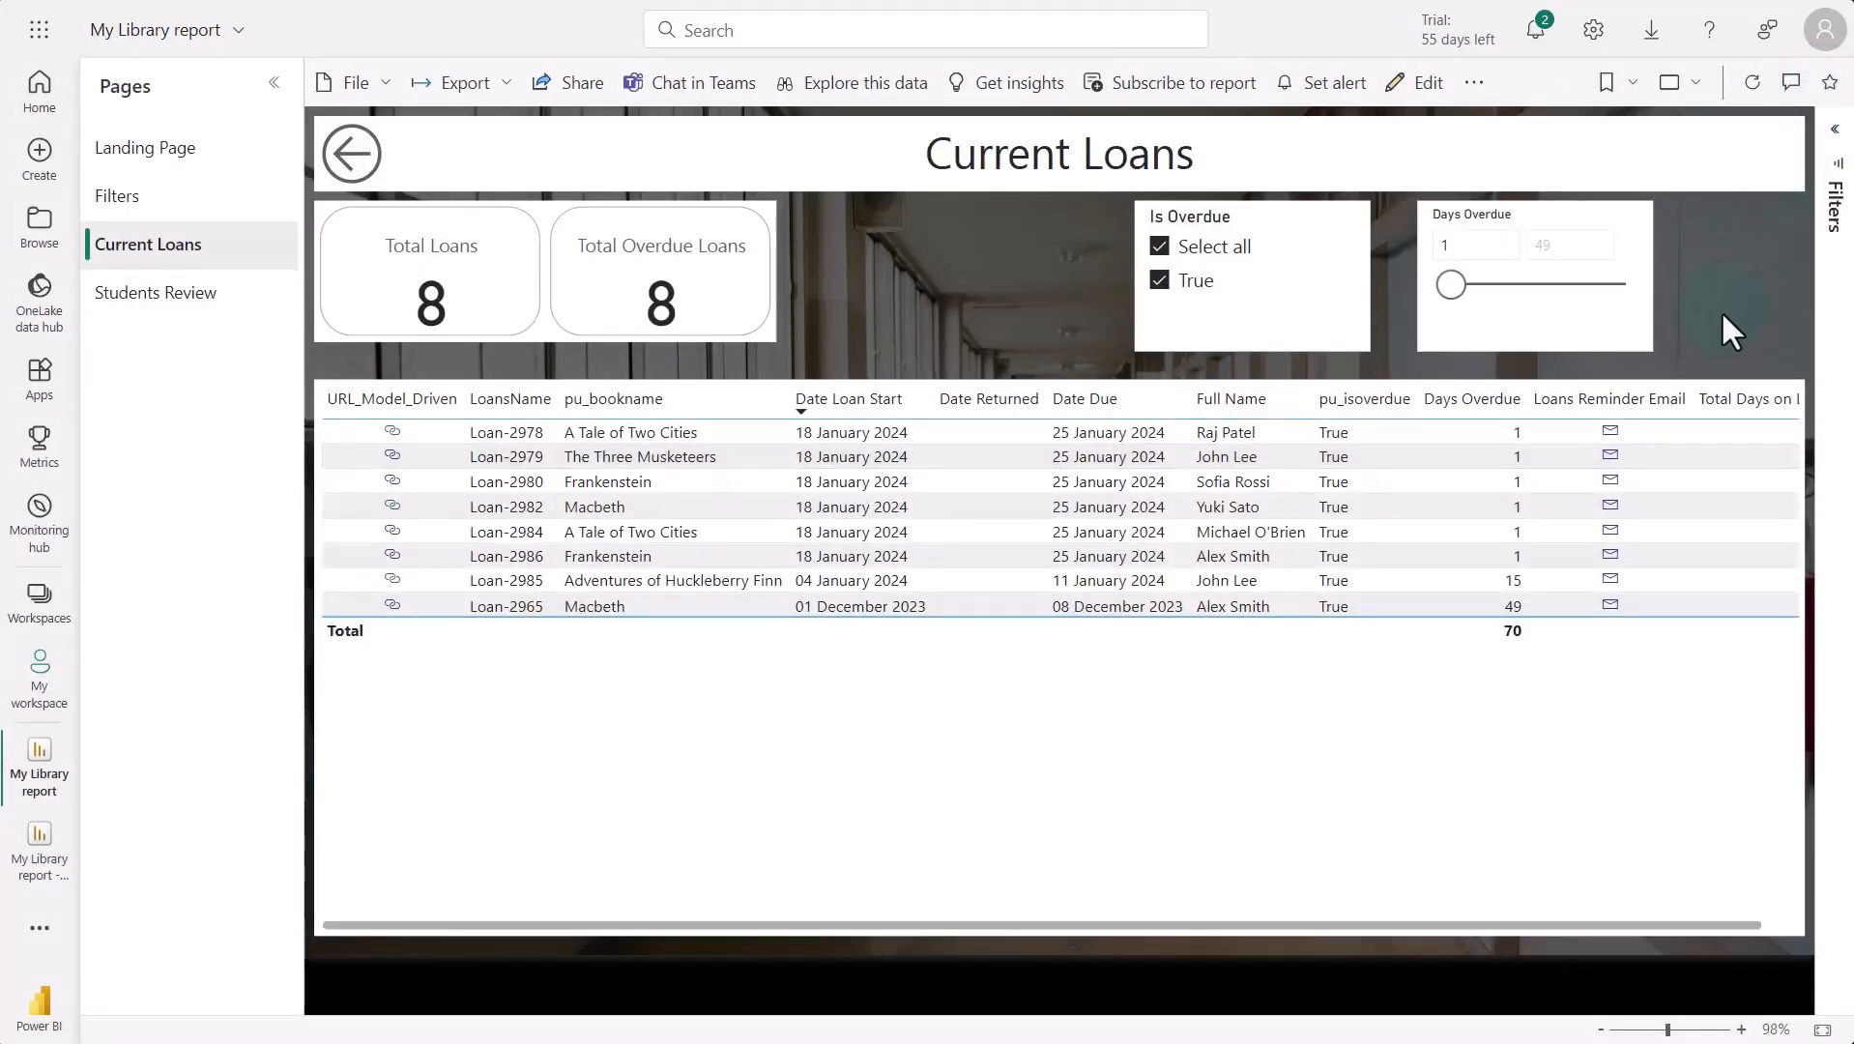
Refresh the visuals on the Current Loans page with the latest semantic model data
click(1752, 83)
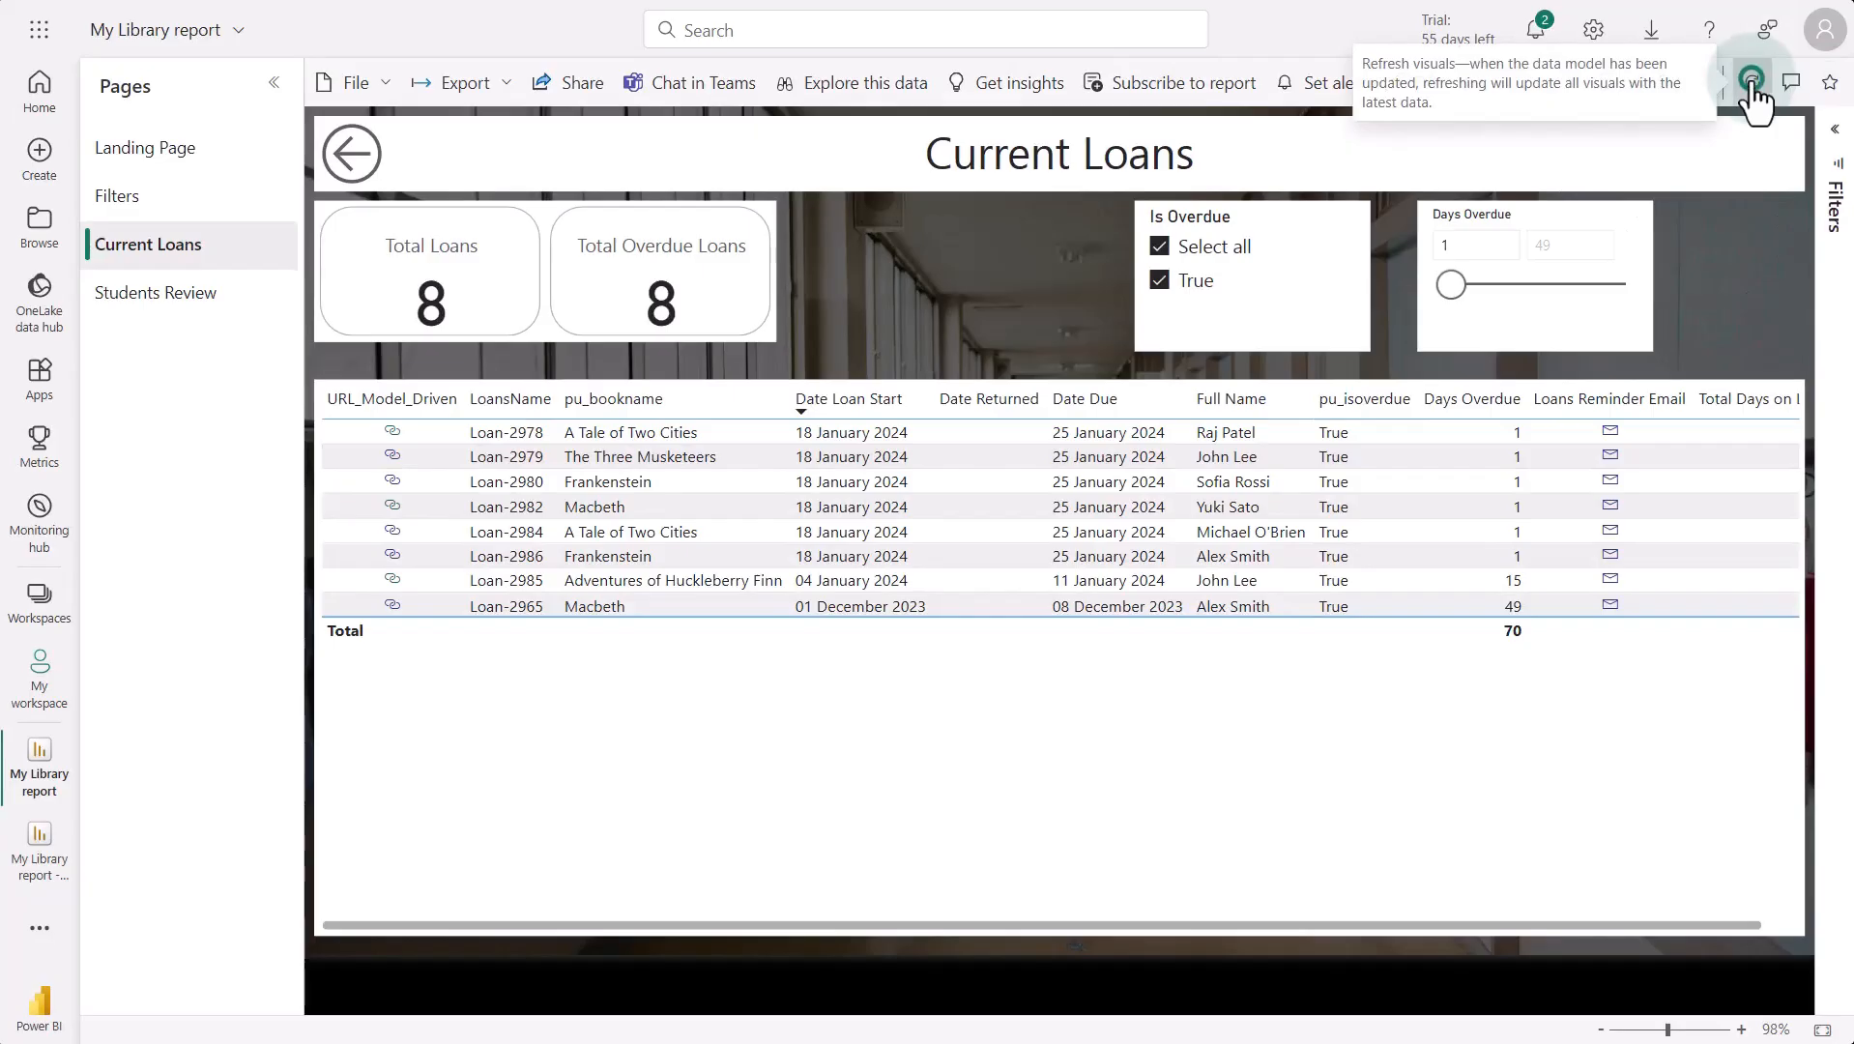
click(1058, 738)
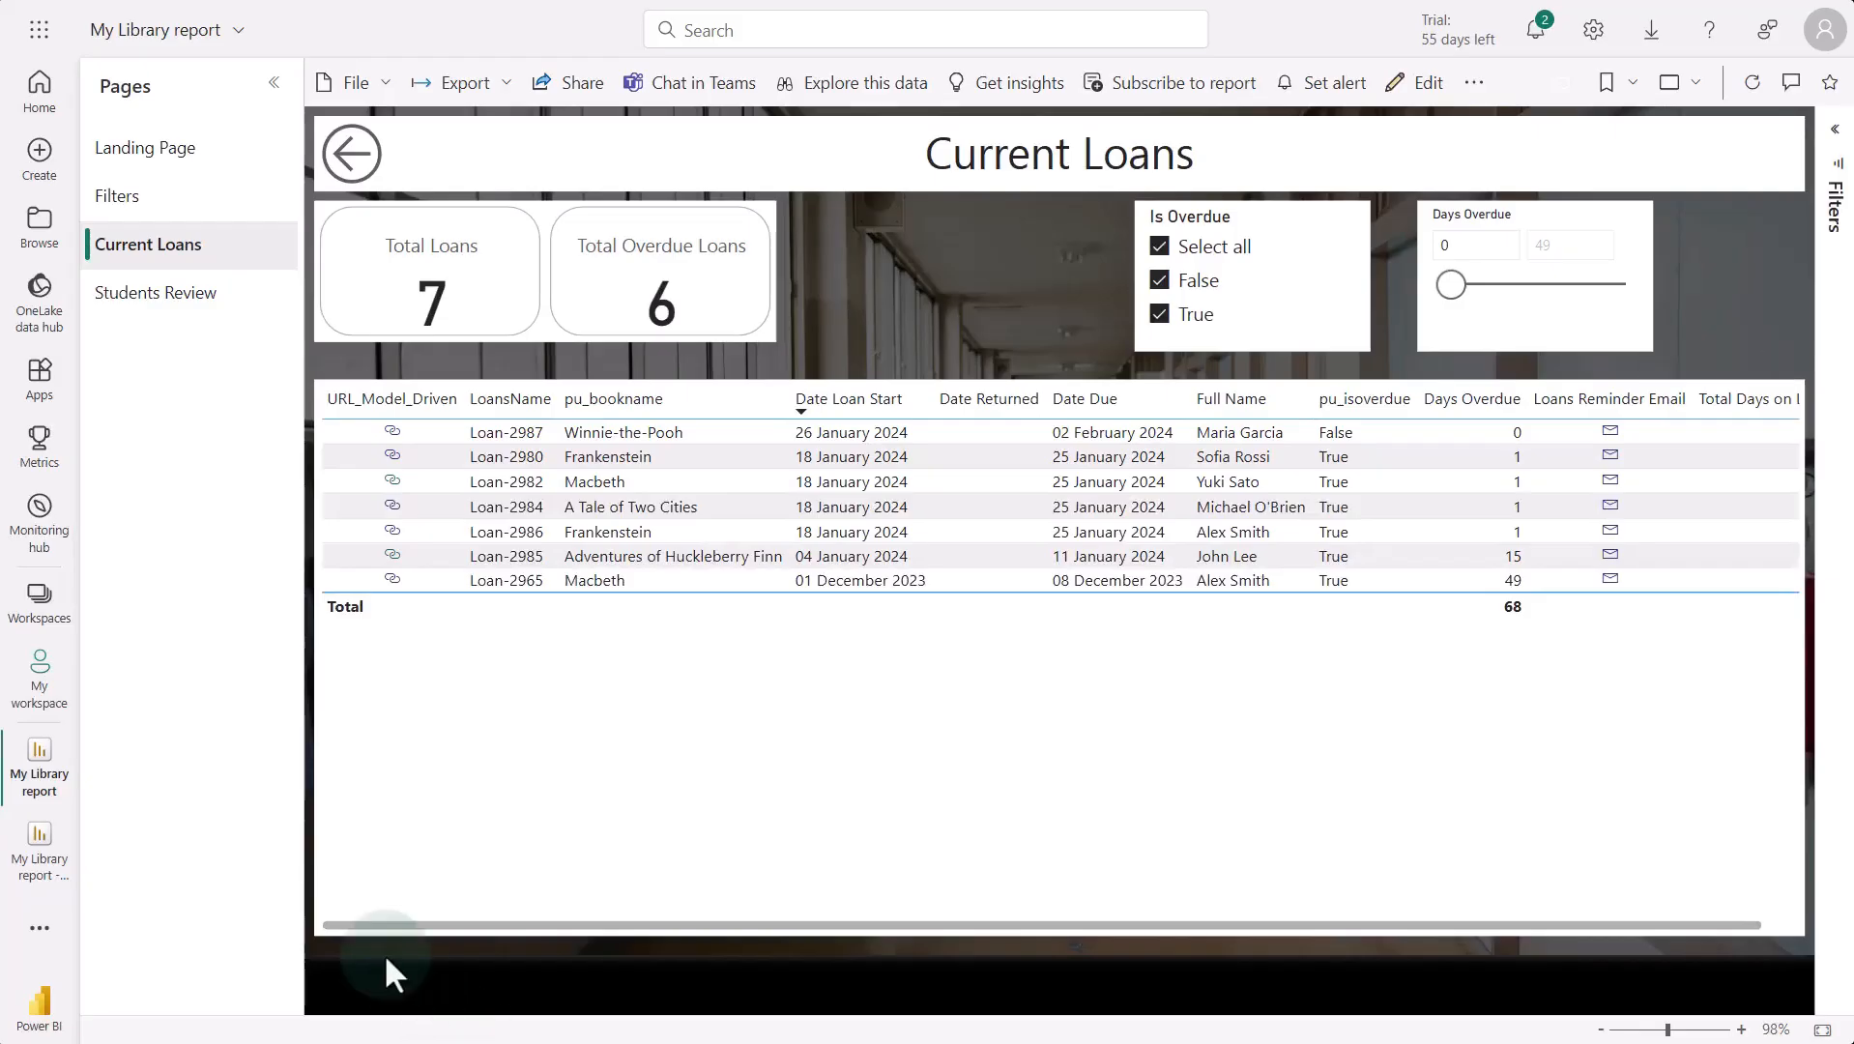
Open the settings of the My Library report semantic model in My workspace and expand the Refresh section
click(44, 605)
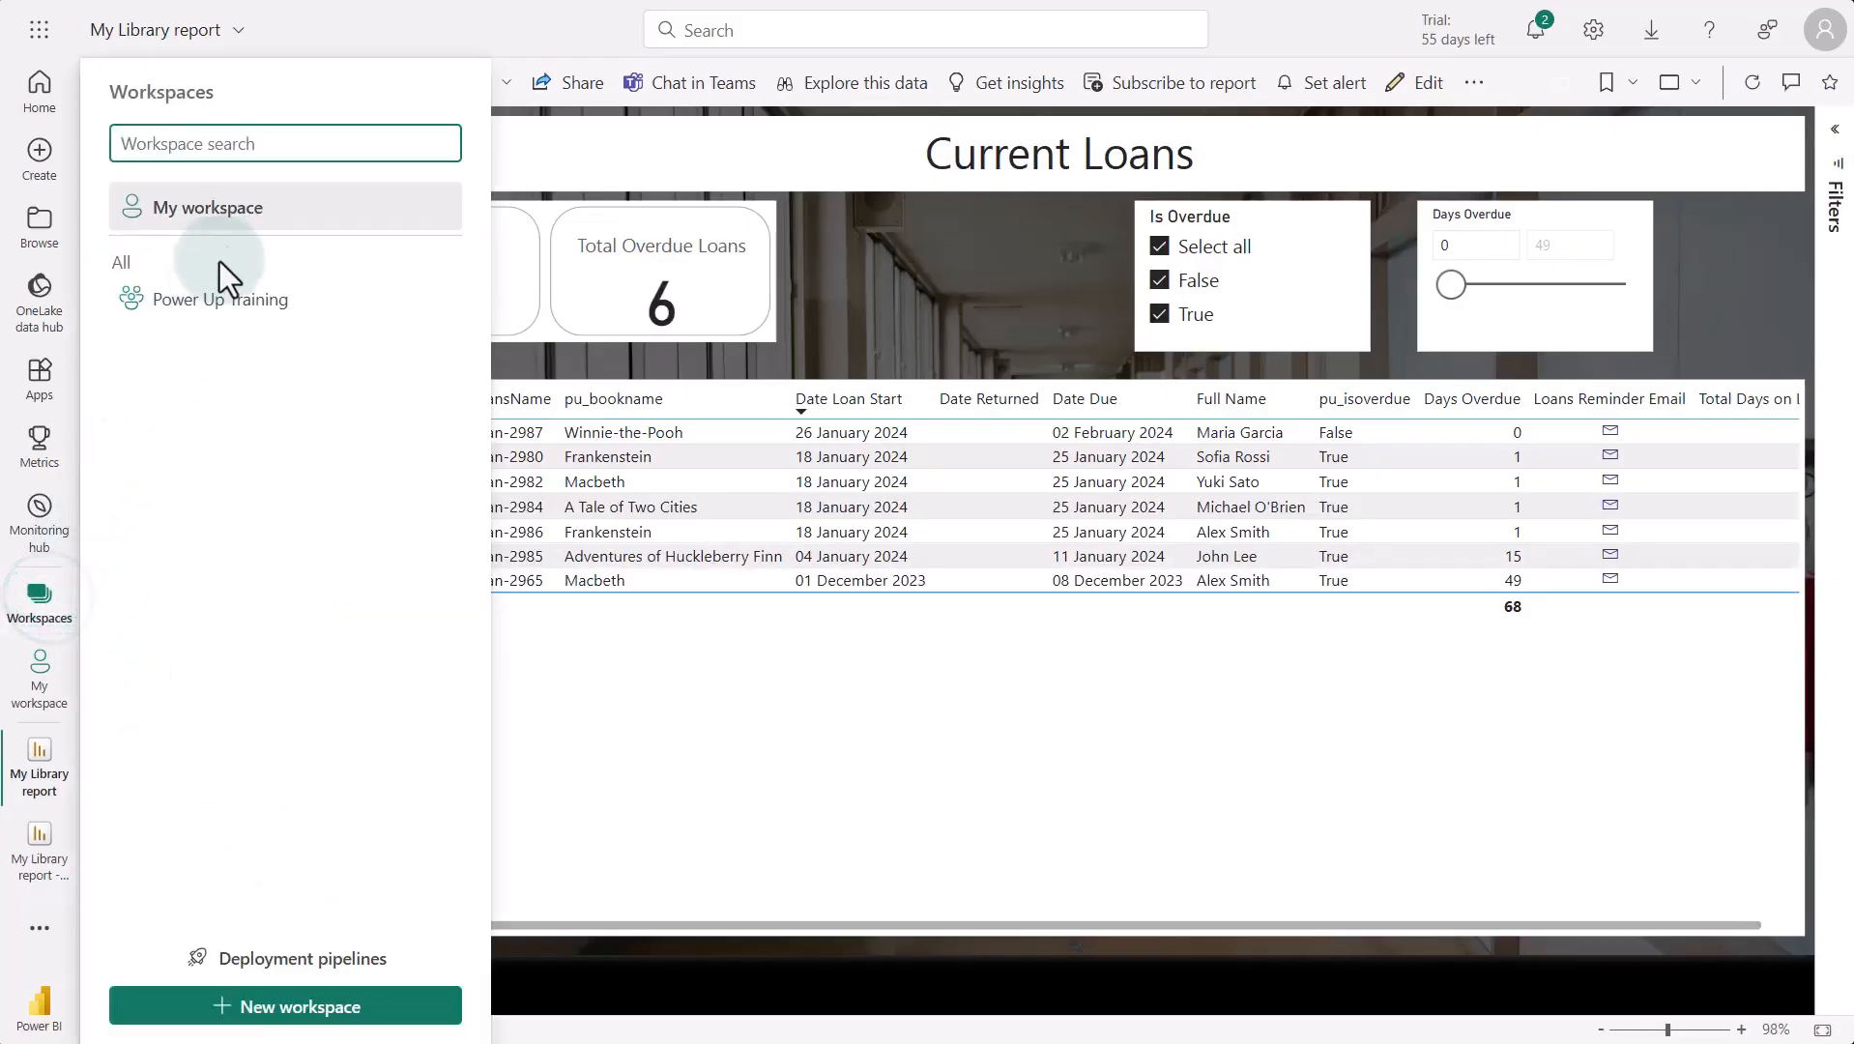
click(252, 214)
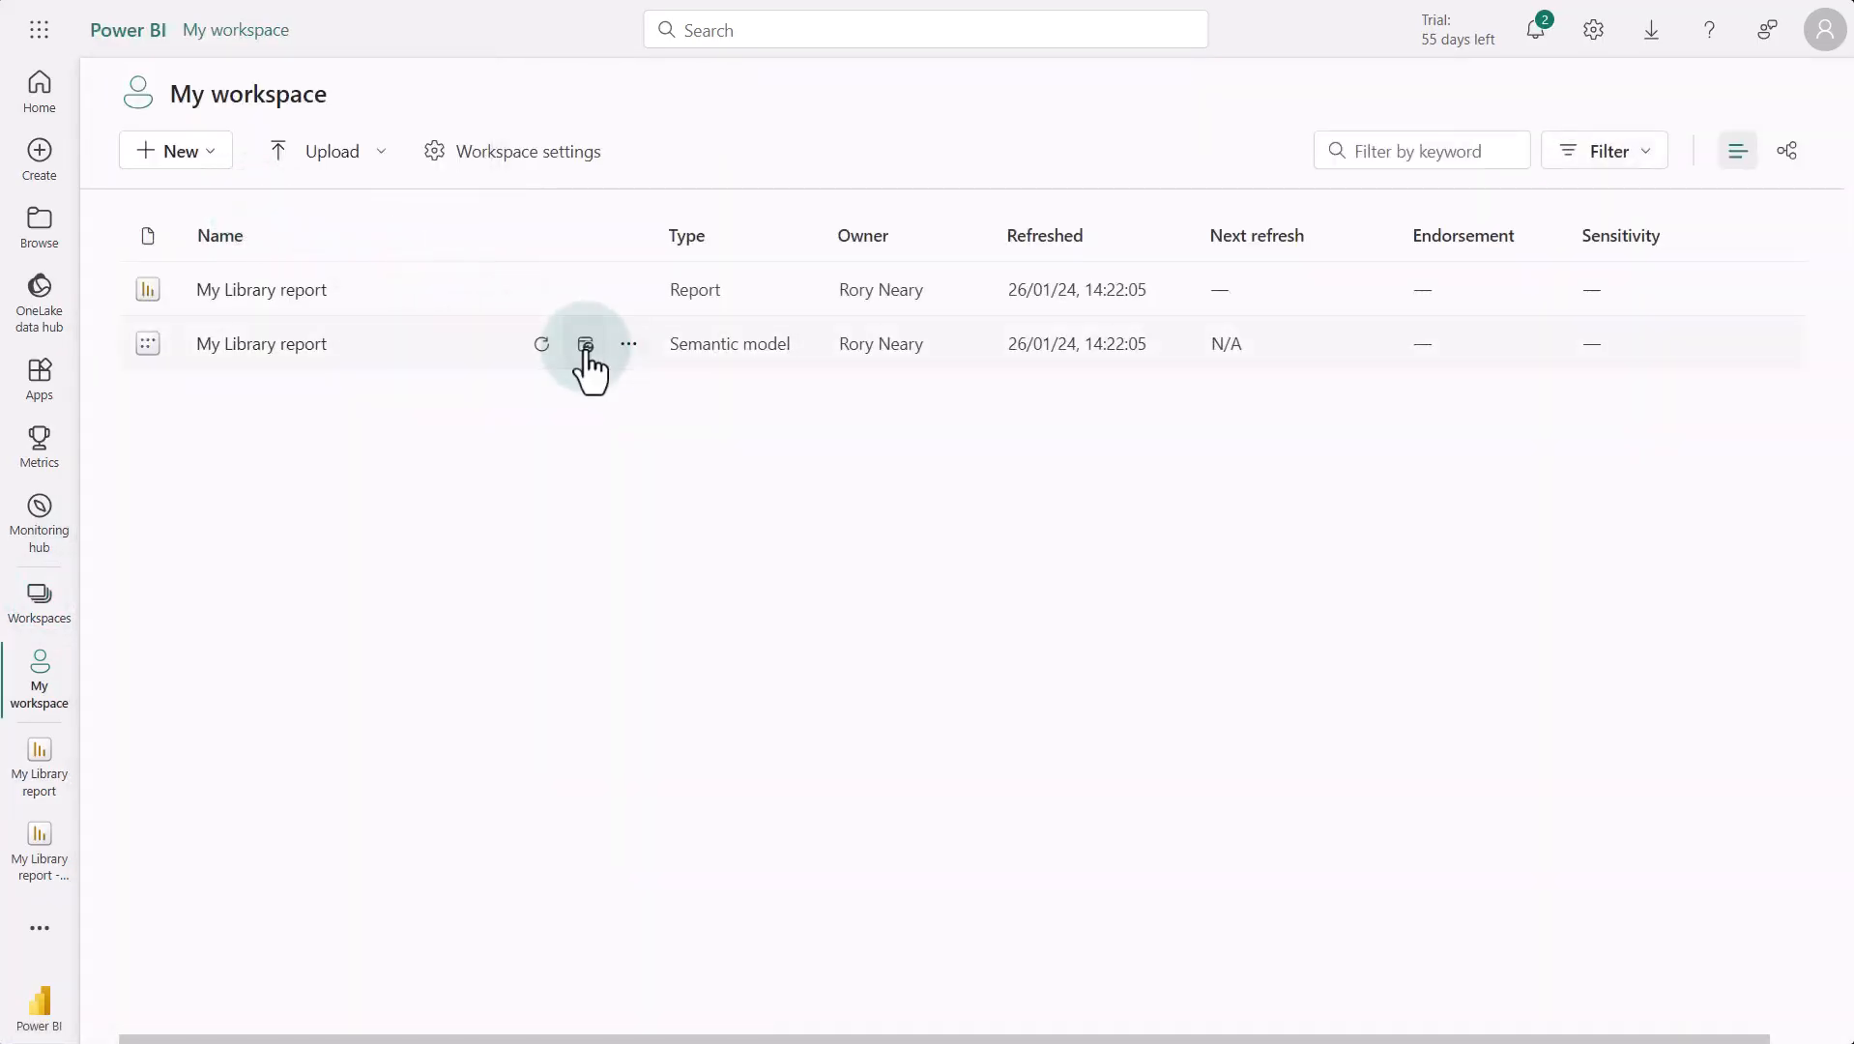
click(586, 344)
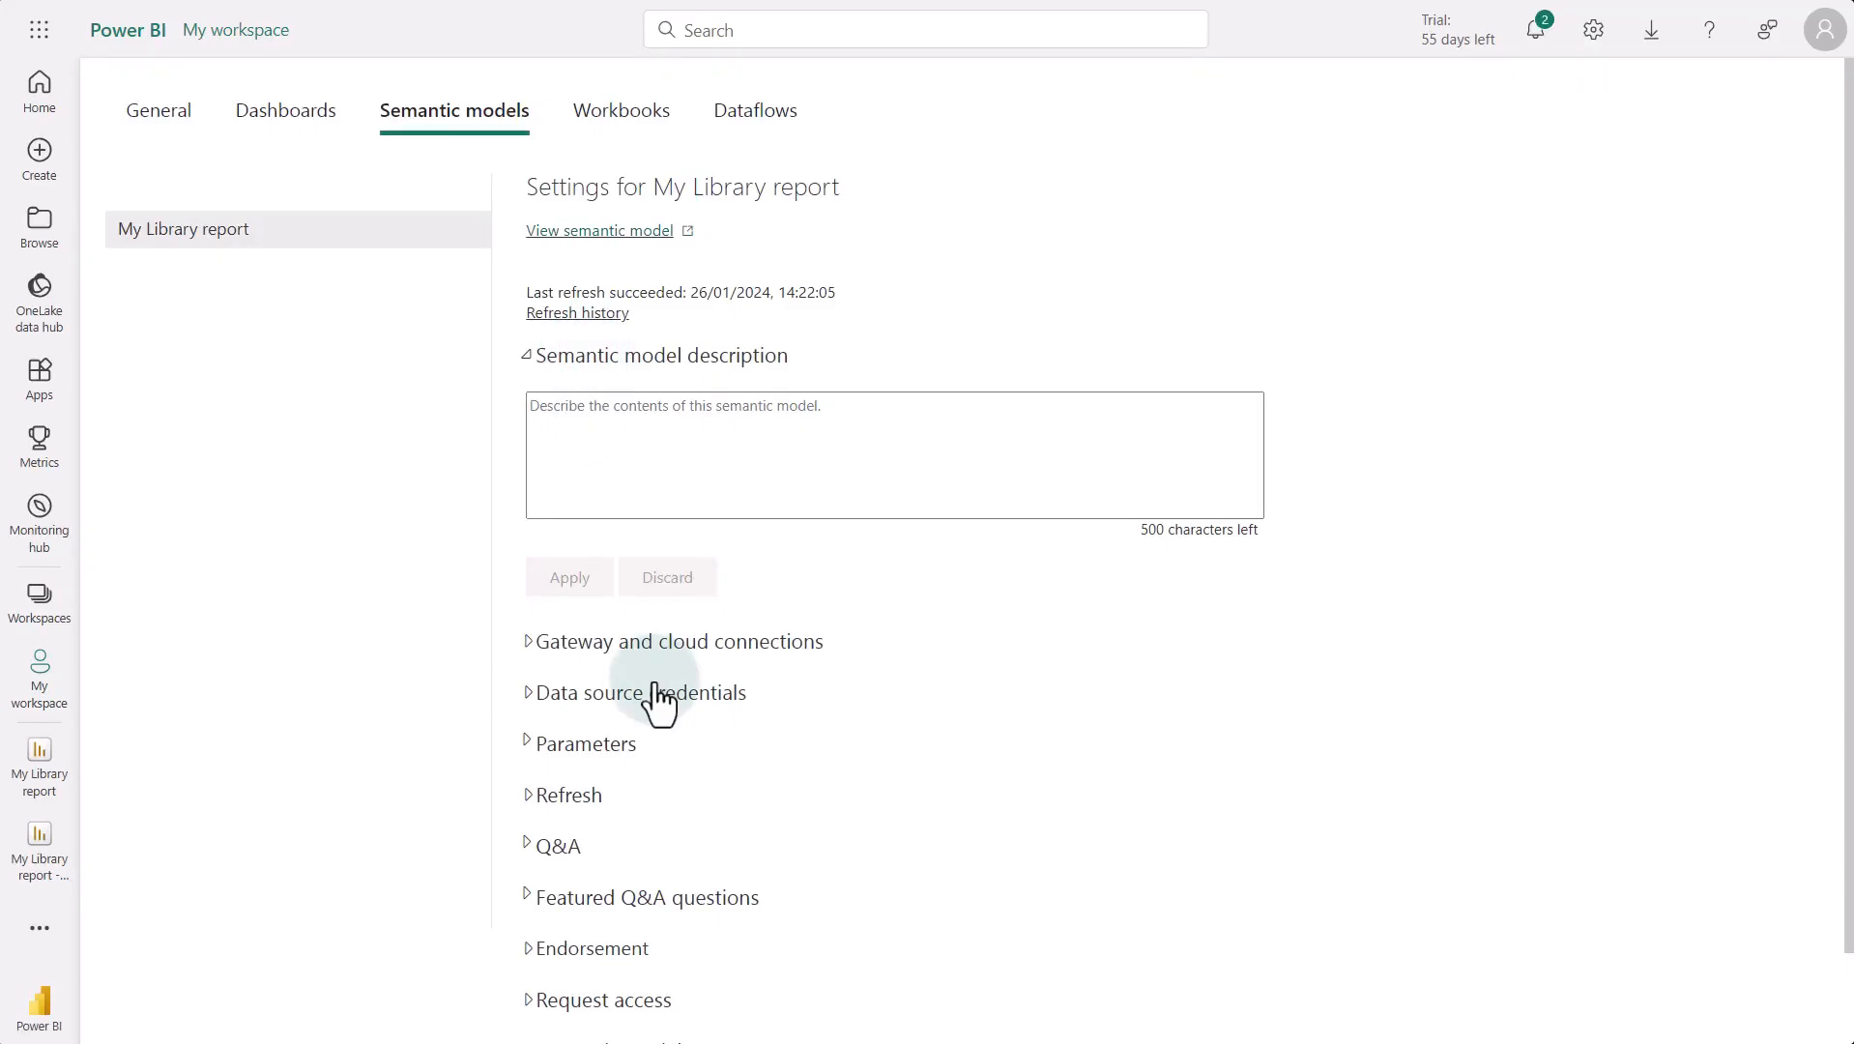
scroll(637, 683, down, 1)
click(527, 694)
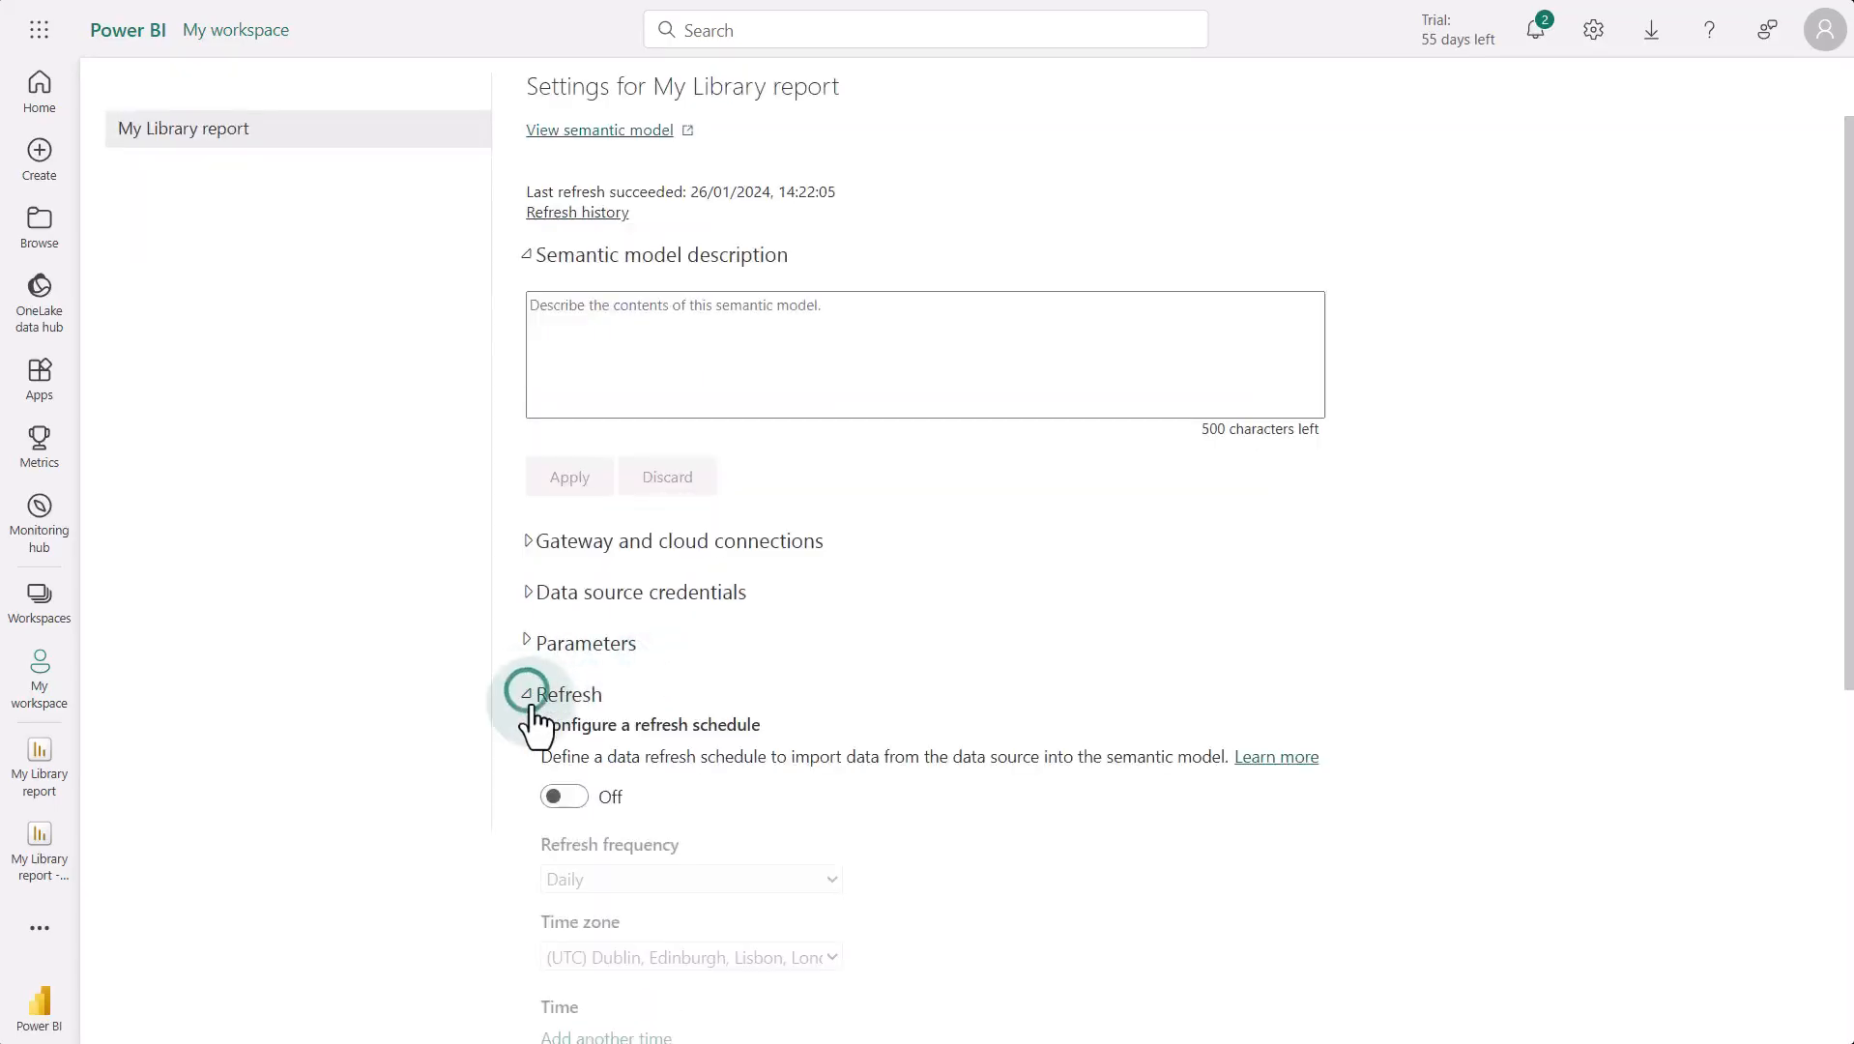
Turn on the scheduled refresh and add a daily refresh time of 1:00 AM
click(565, 796)
scroll(837, 783, down, 3)
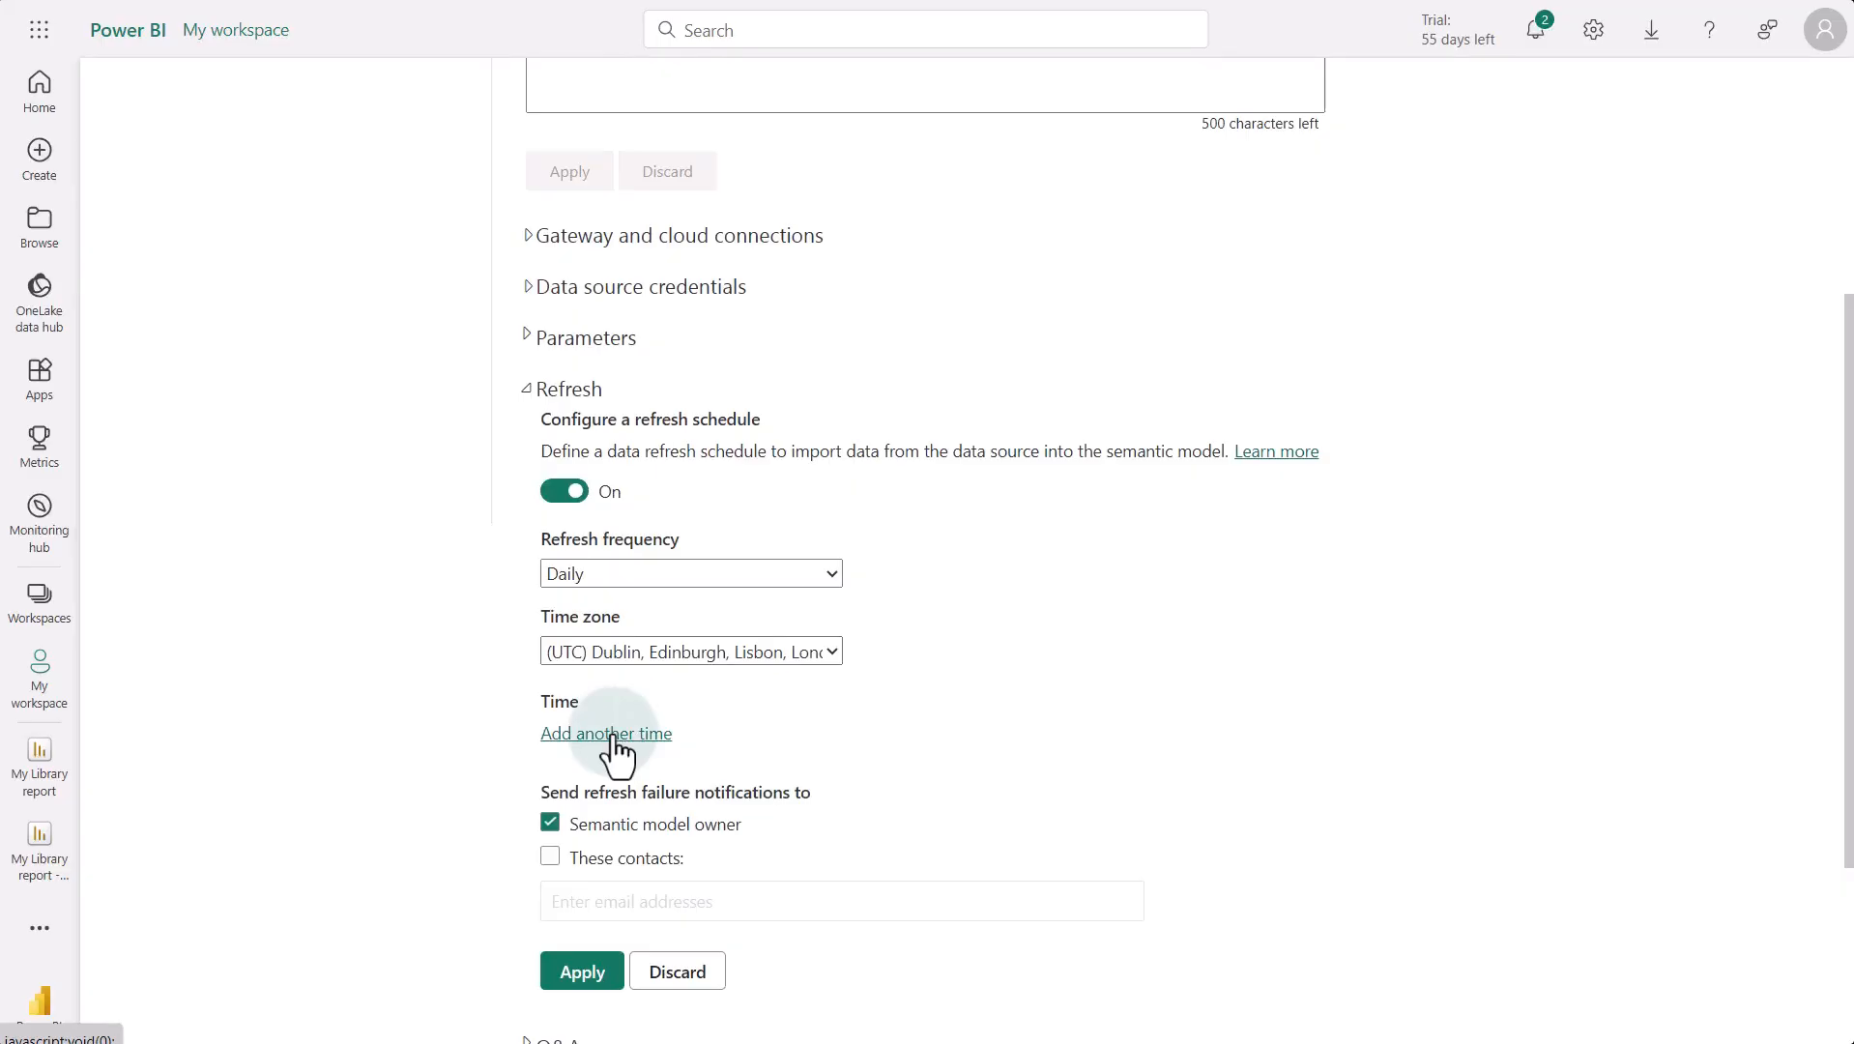
click(612, 735)
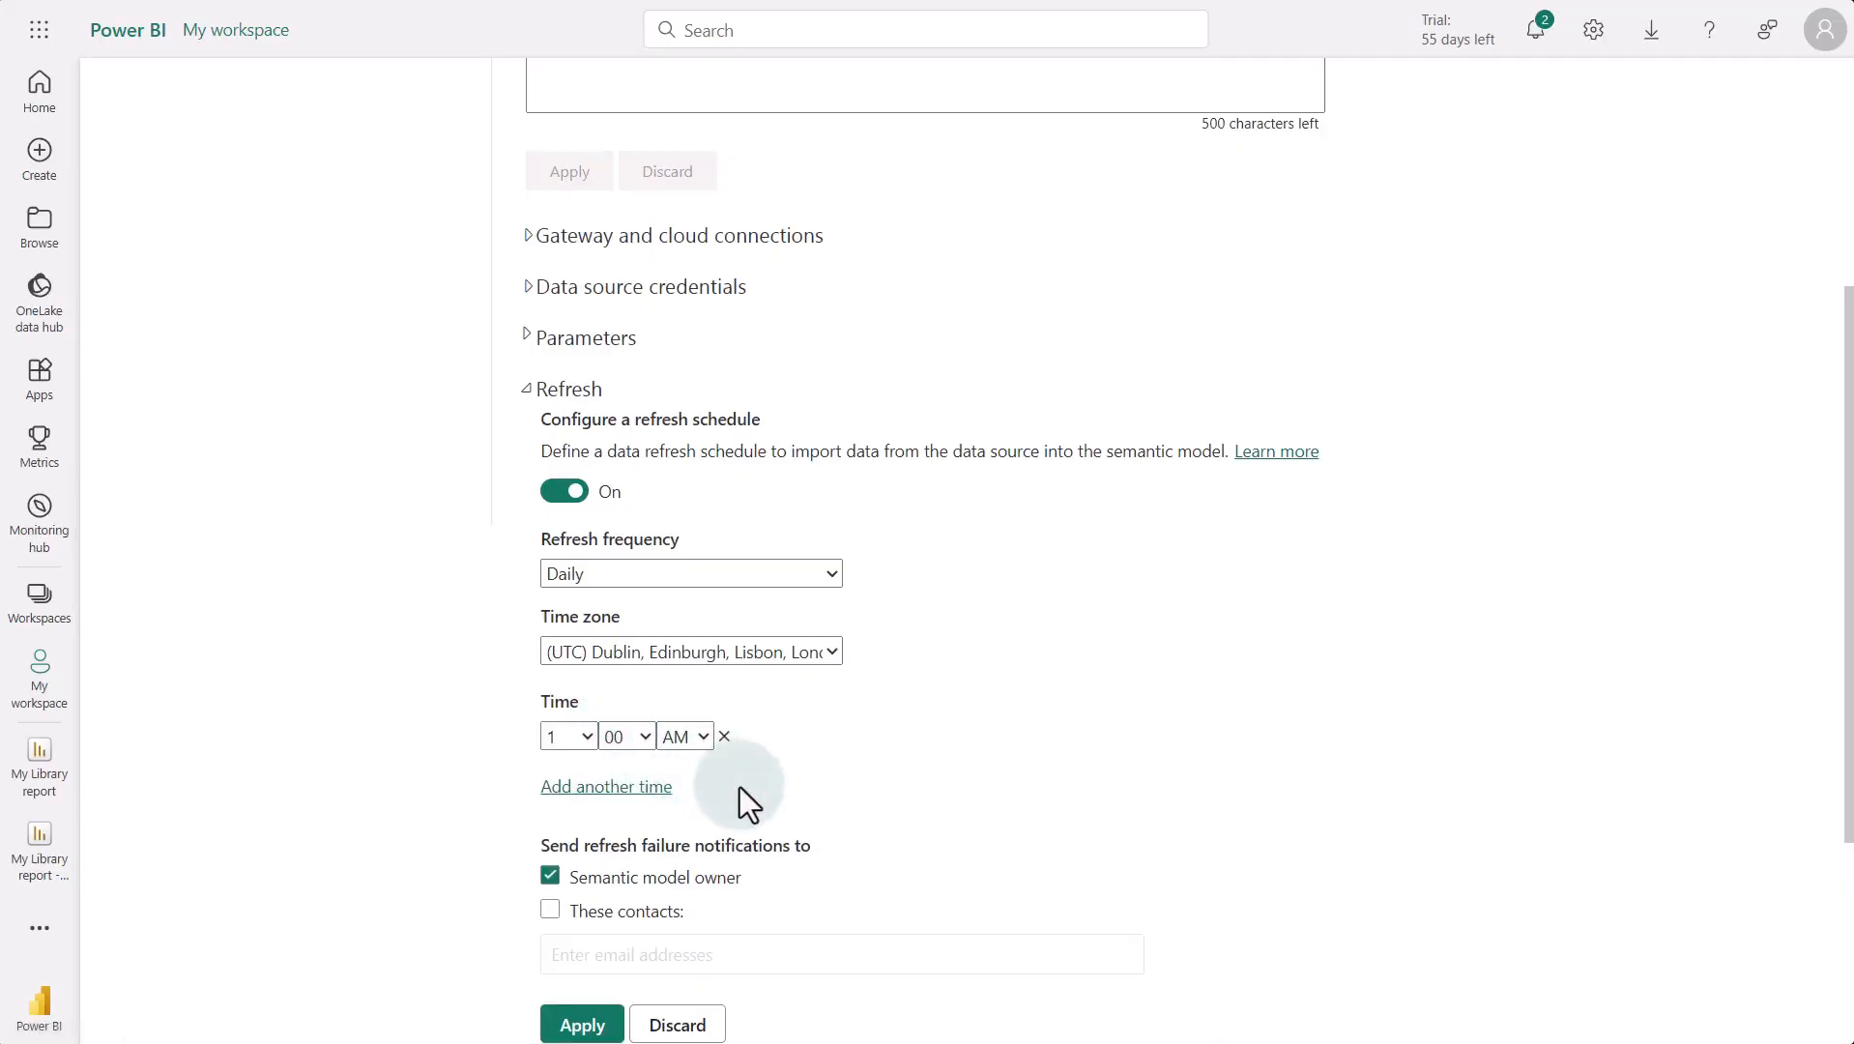
Add a second daily refresh time of 6:00 PM and apply the refresh schedule
click(607, 787)
click(582, 793)
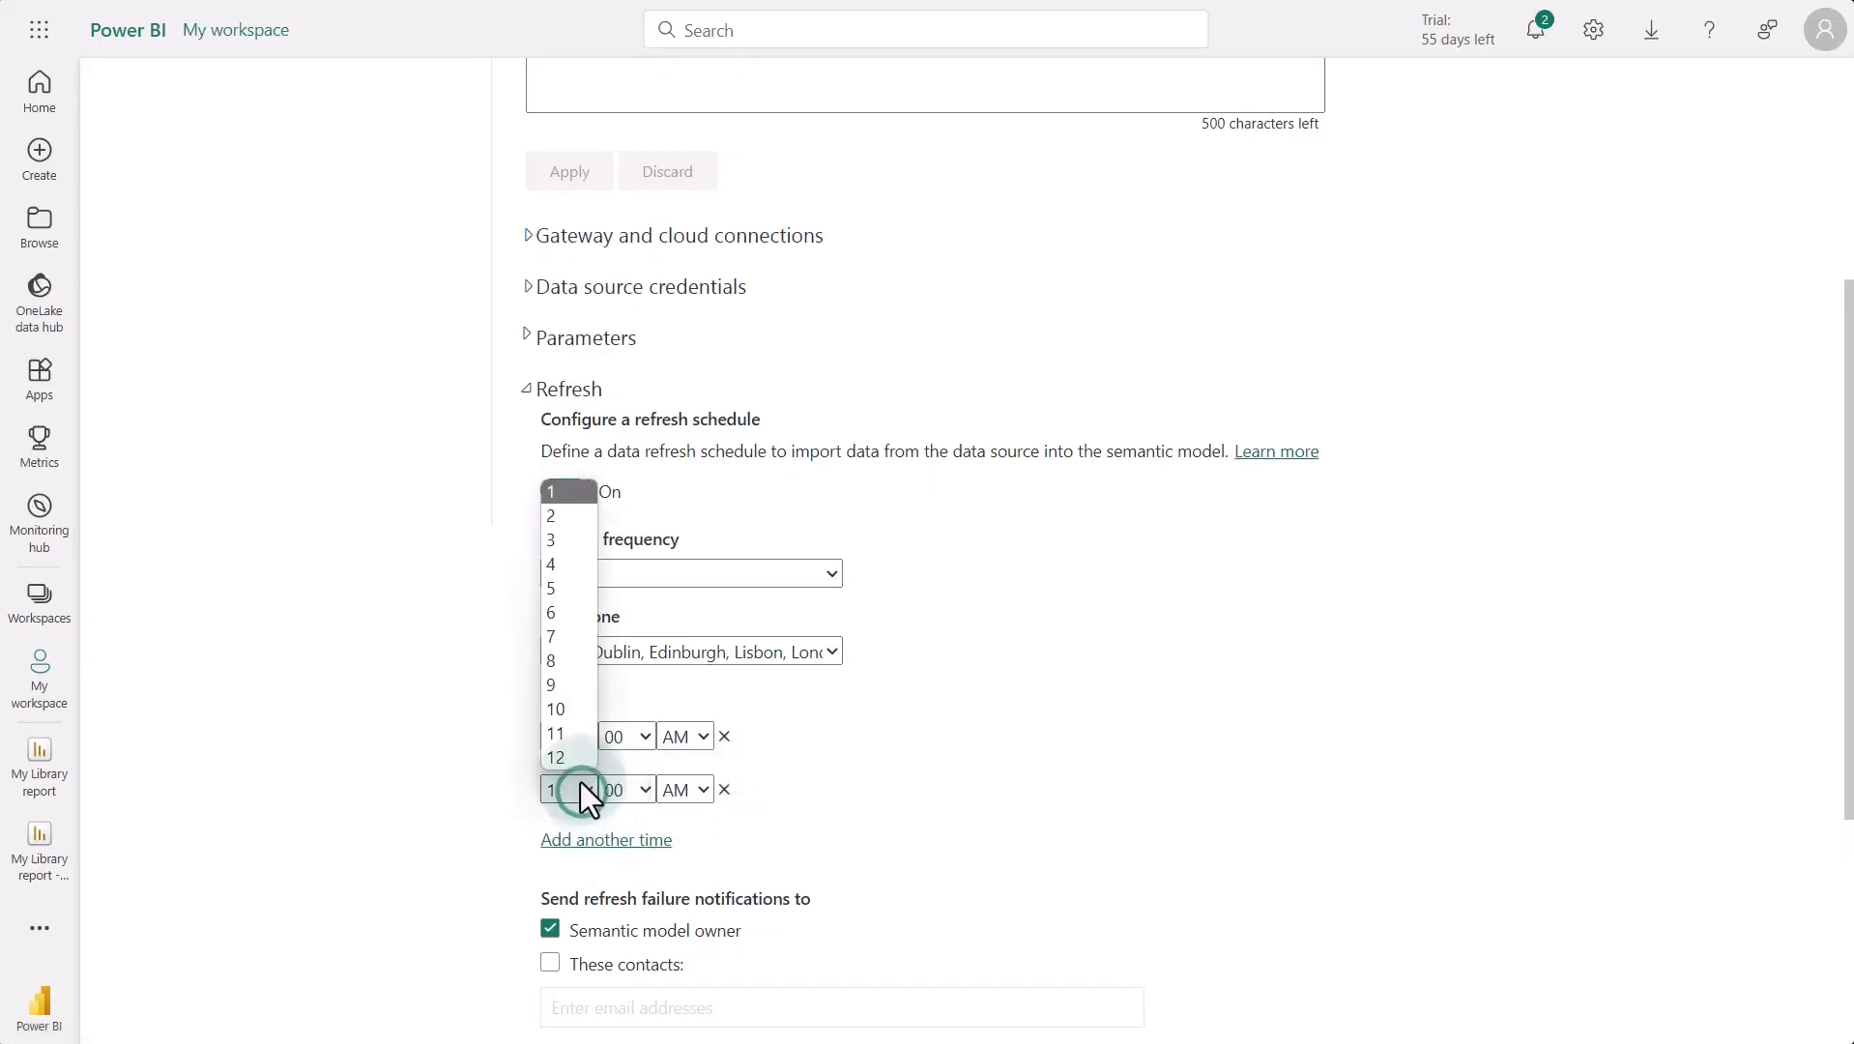
click(557, 612)
click(684, 790)
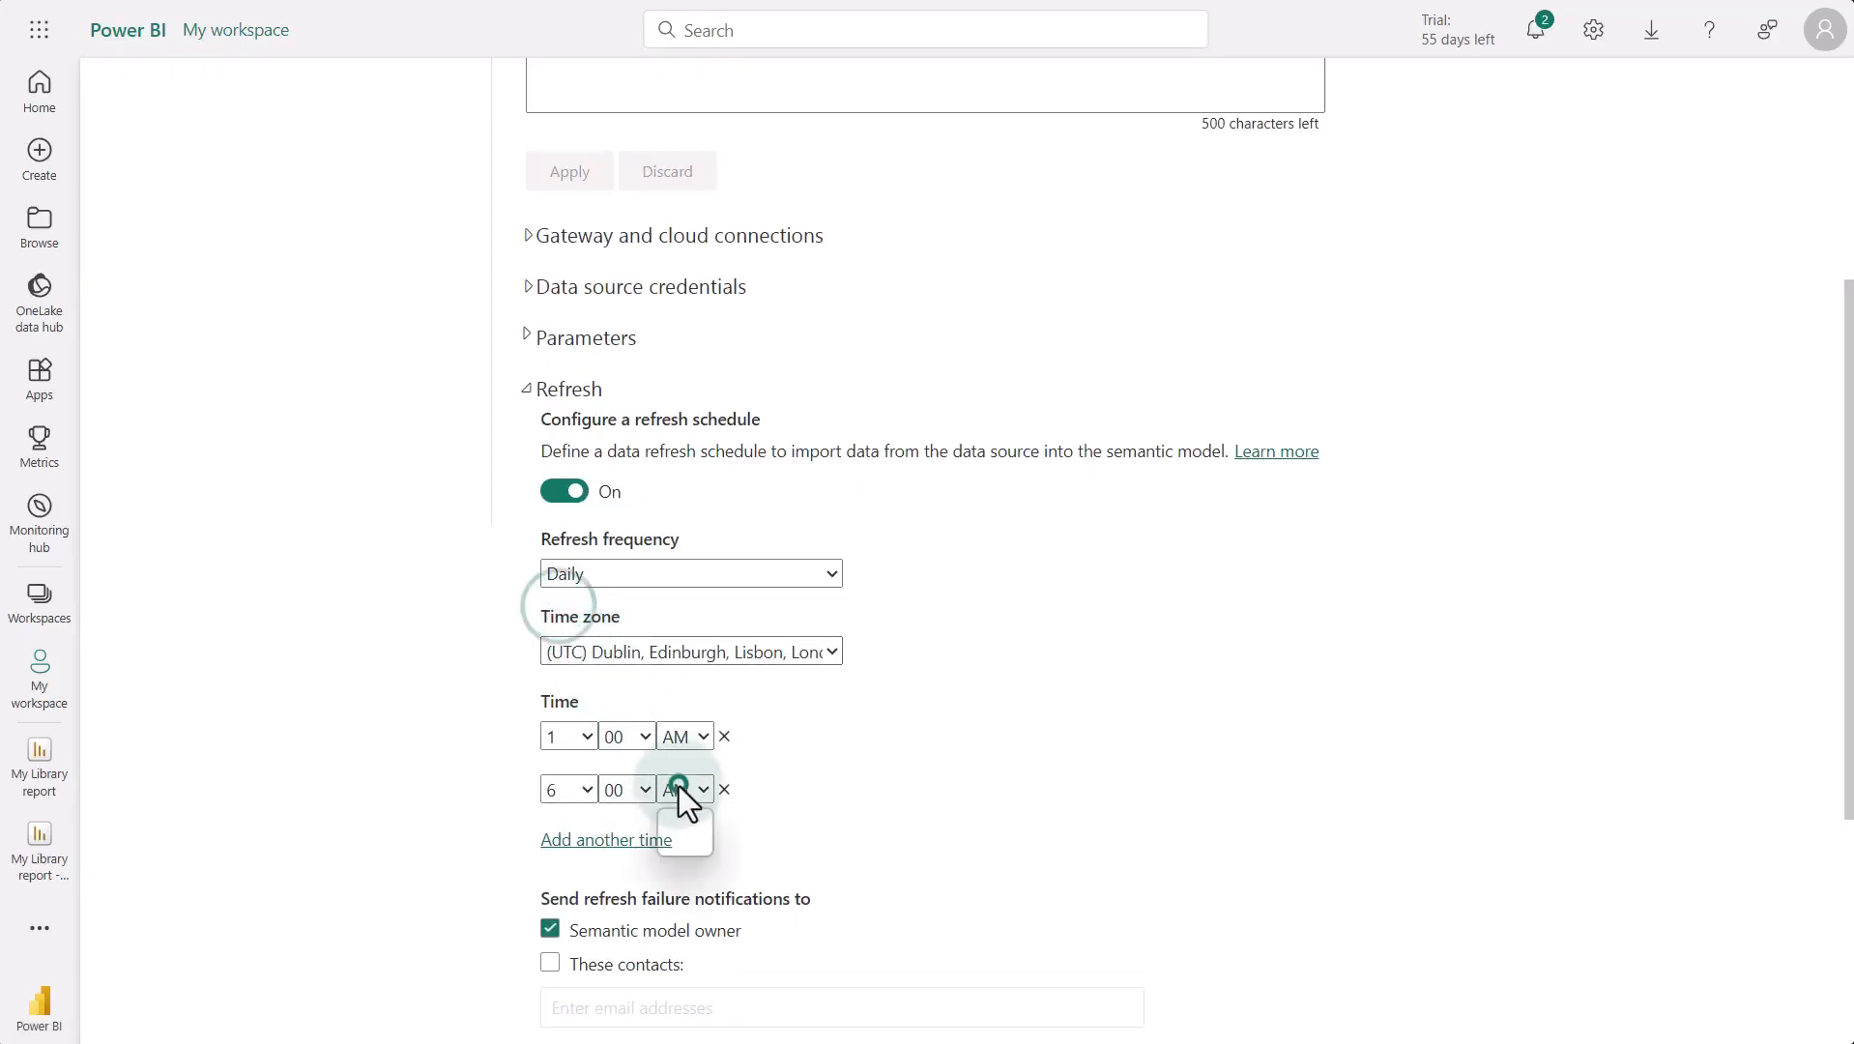
click(695, 845)
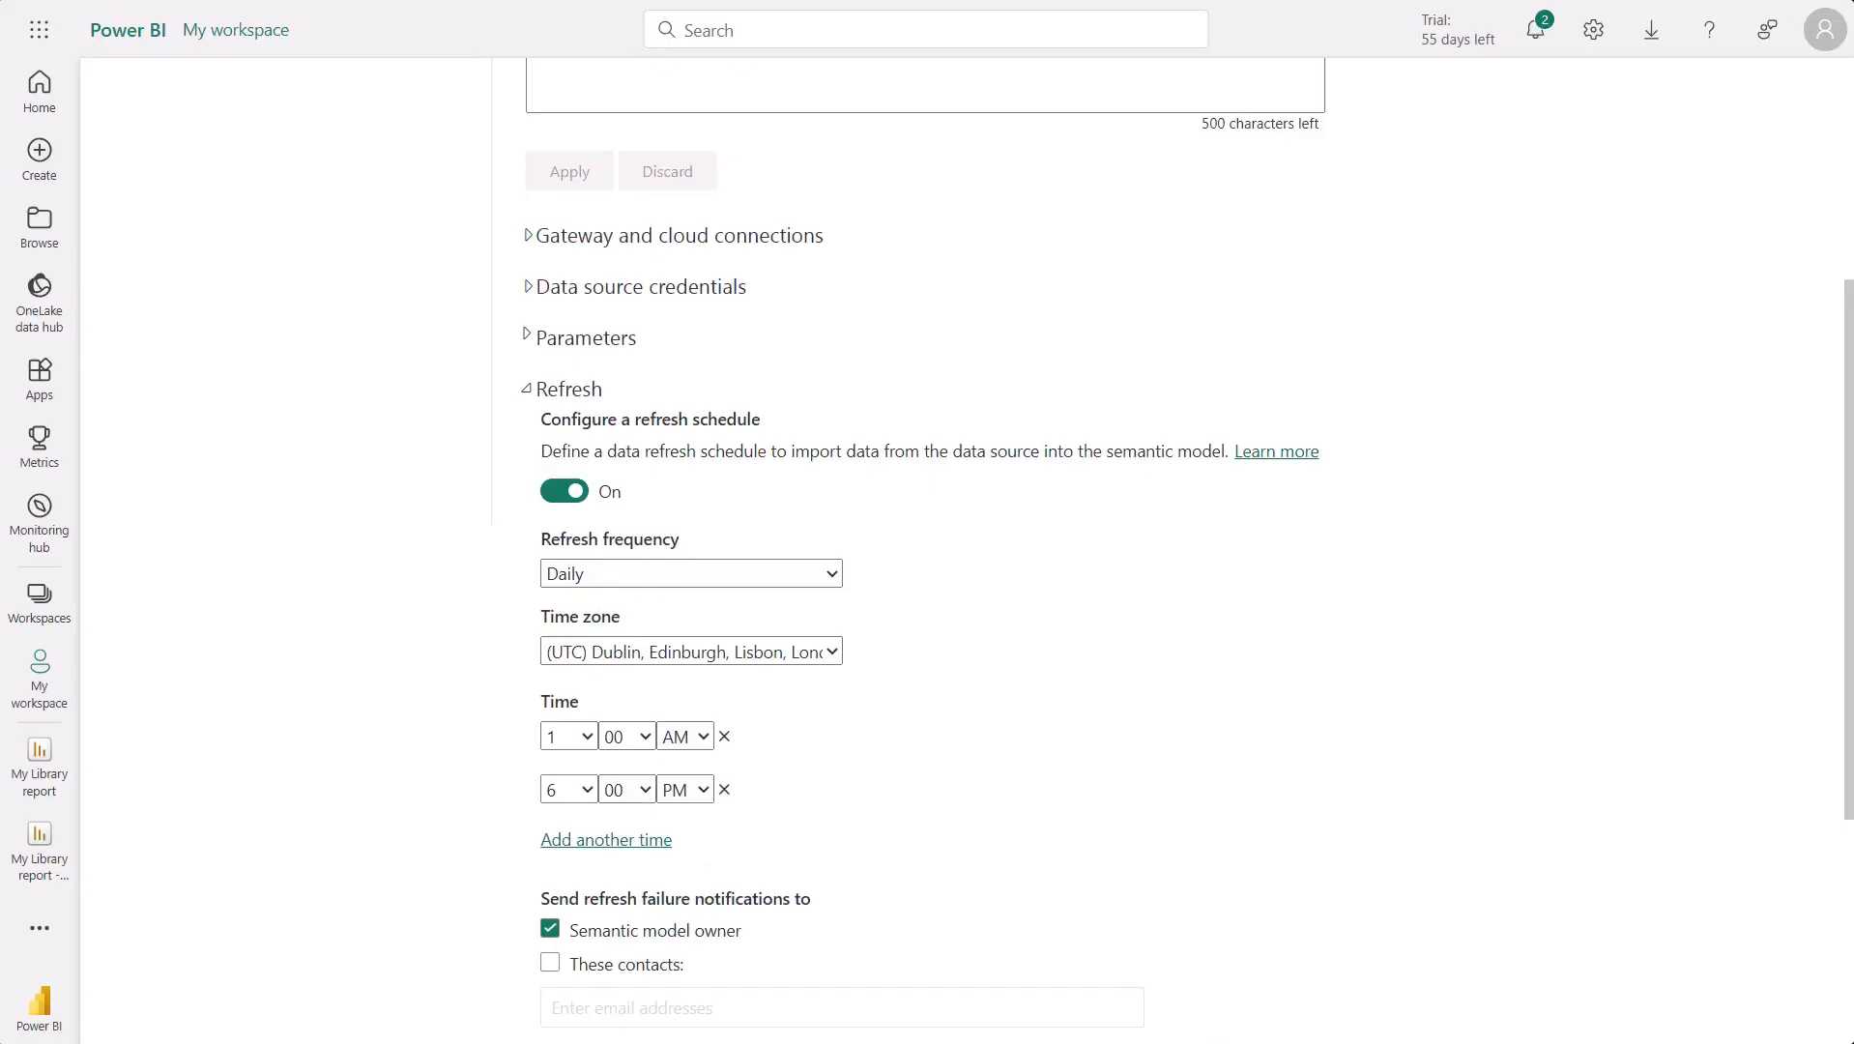
click(623, 793)
click(622, 791)
scroll(928, 542, down, 1)
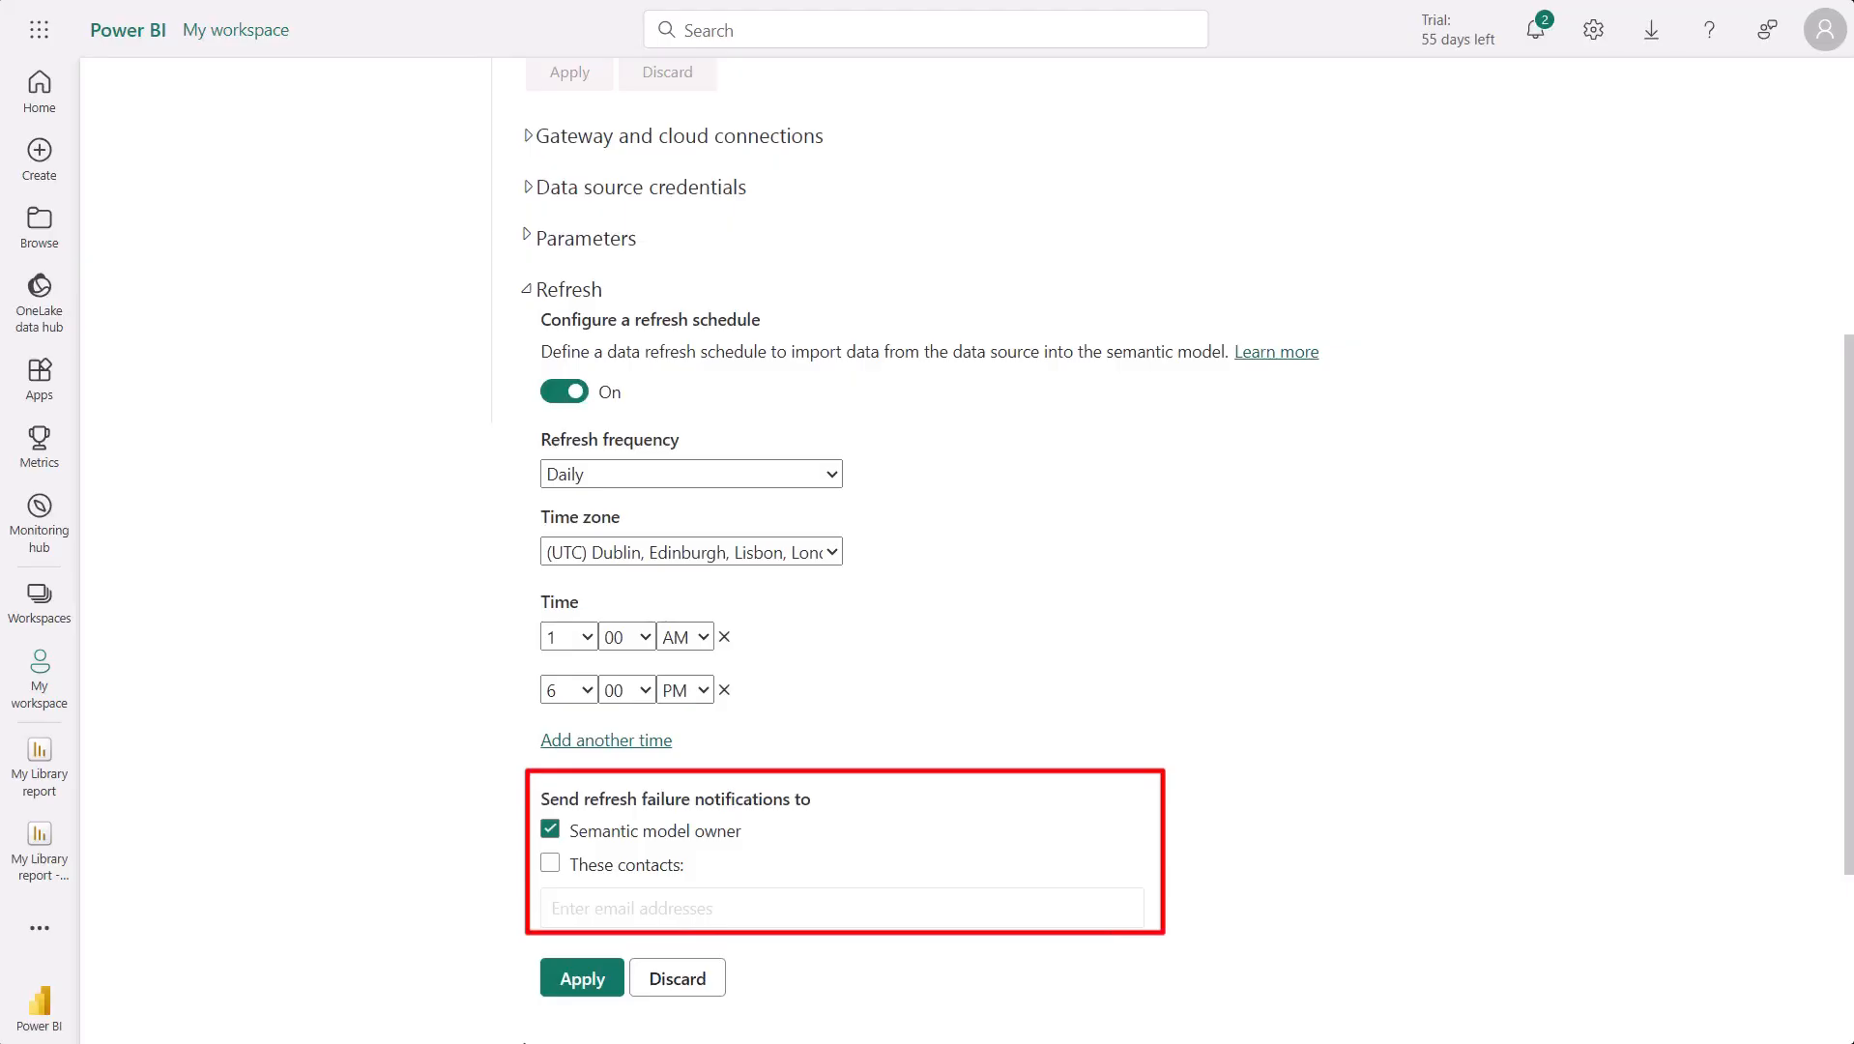
click(589, 984)
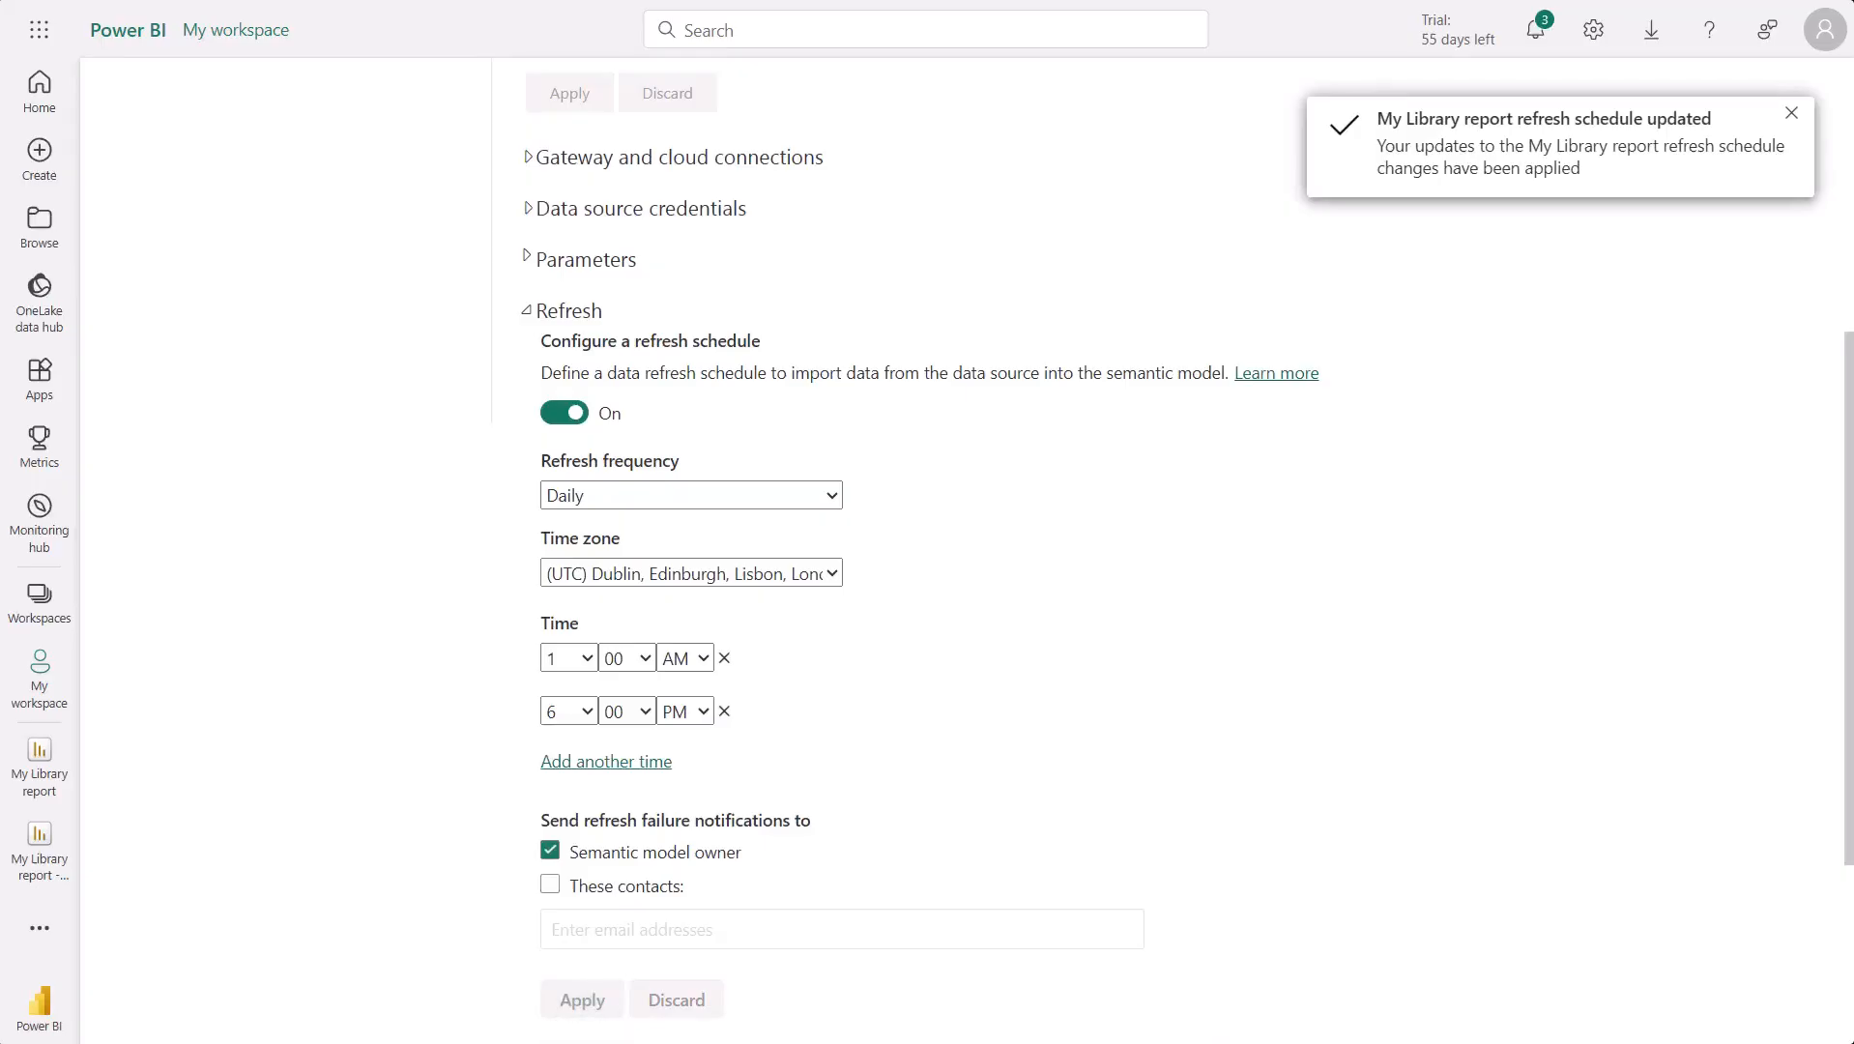
Review the semantic model's refresh history, including the refresh type, and close it
scroll(796, 759, up, 5)
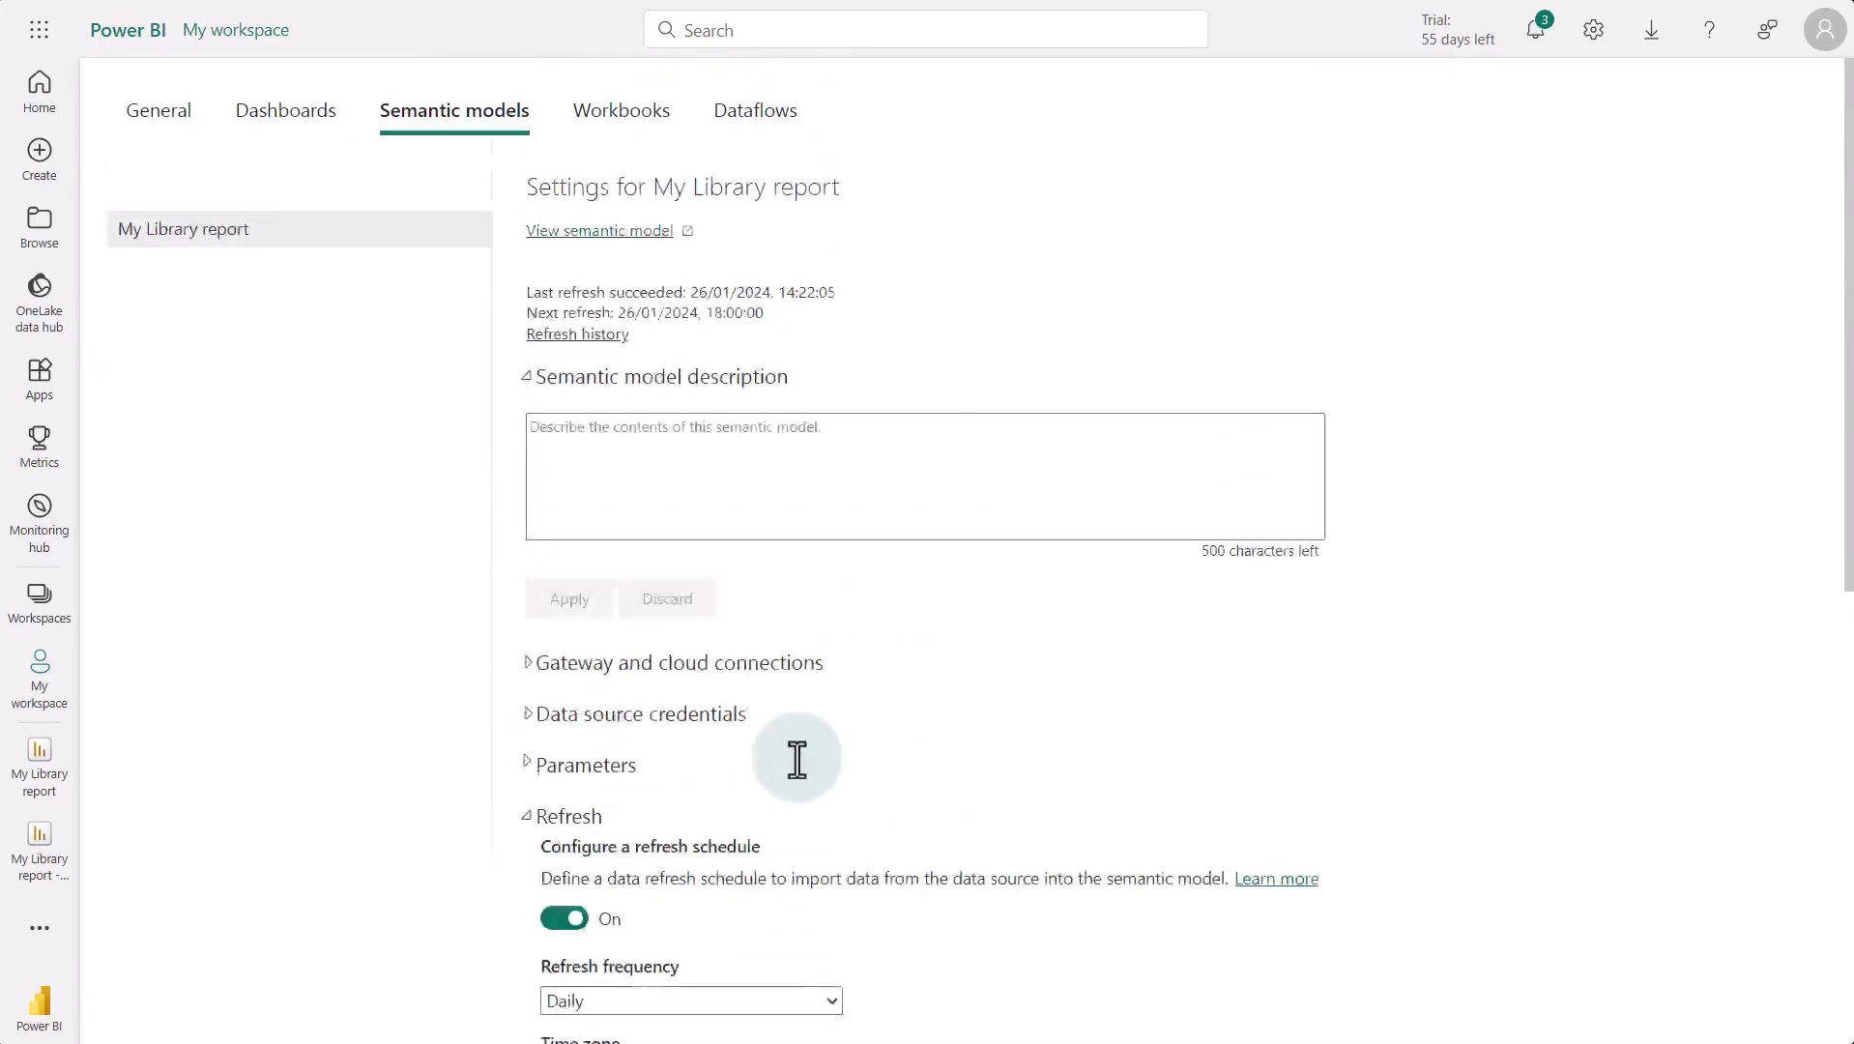
click(588, 335)
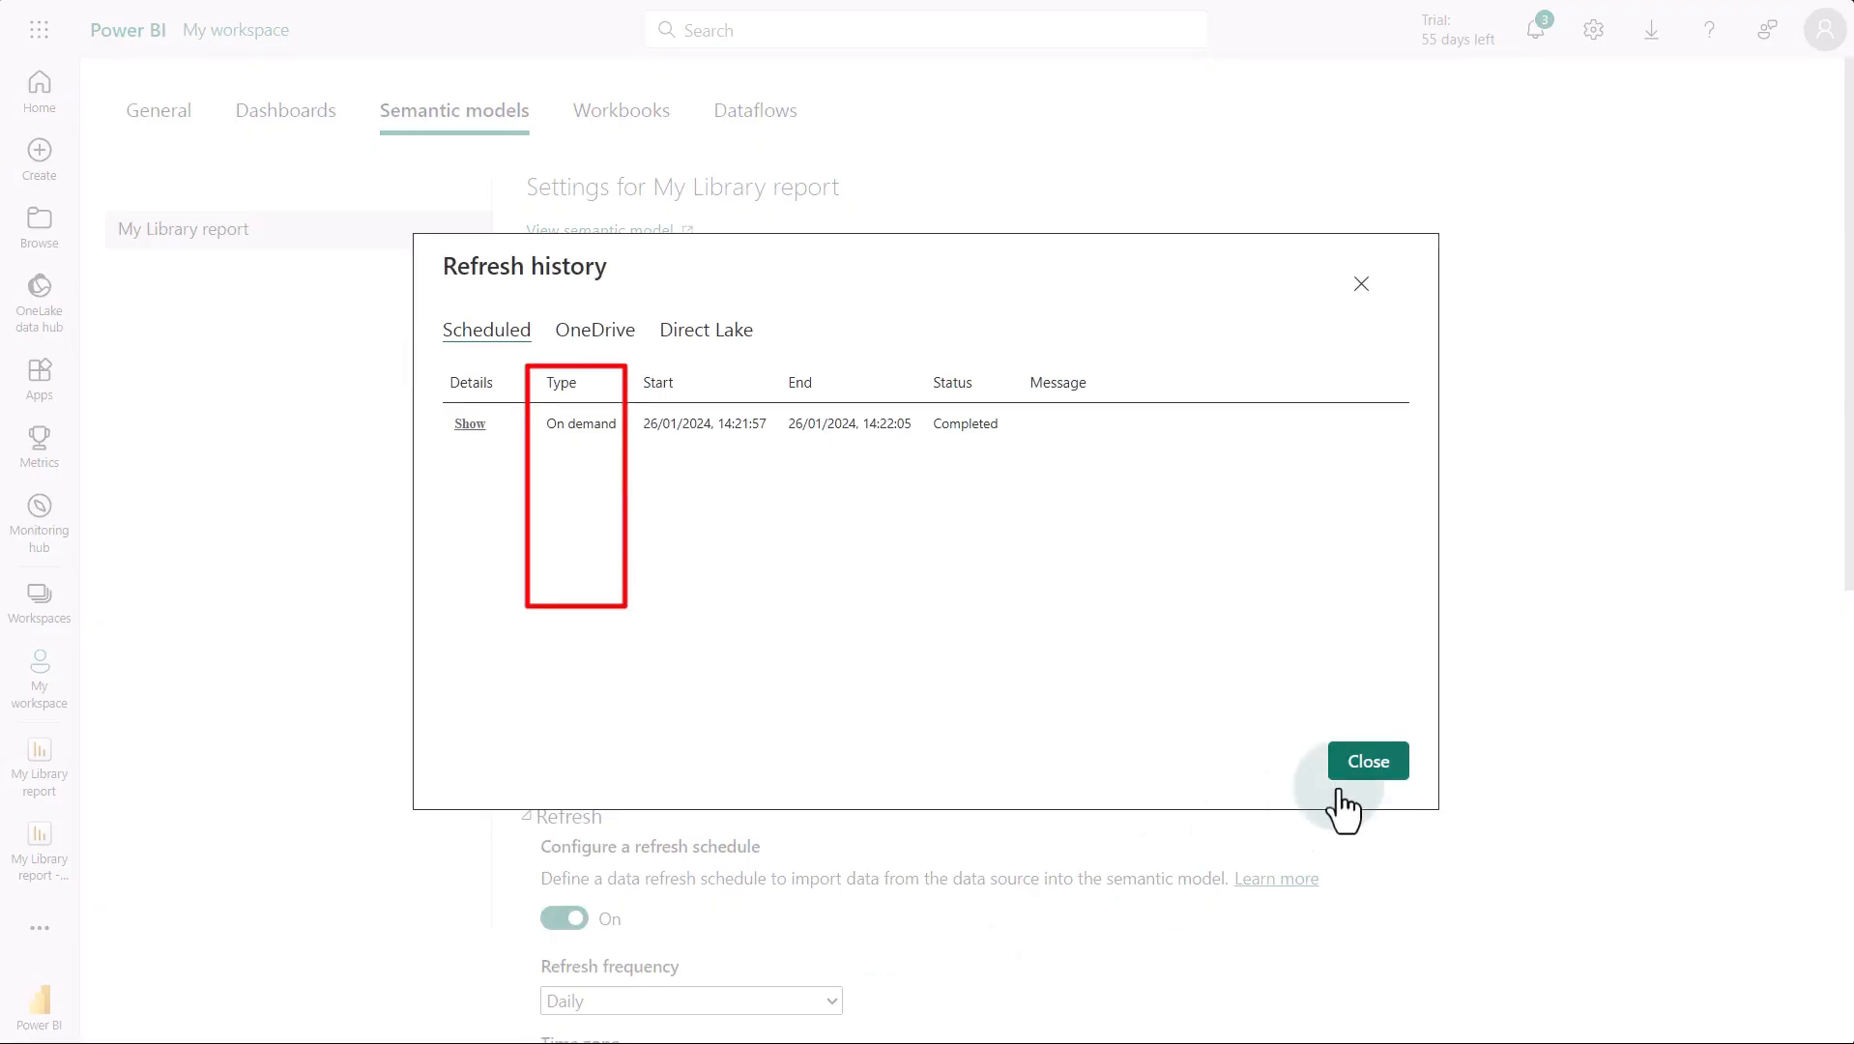
click(1377, 768)
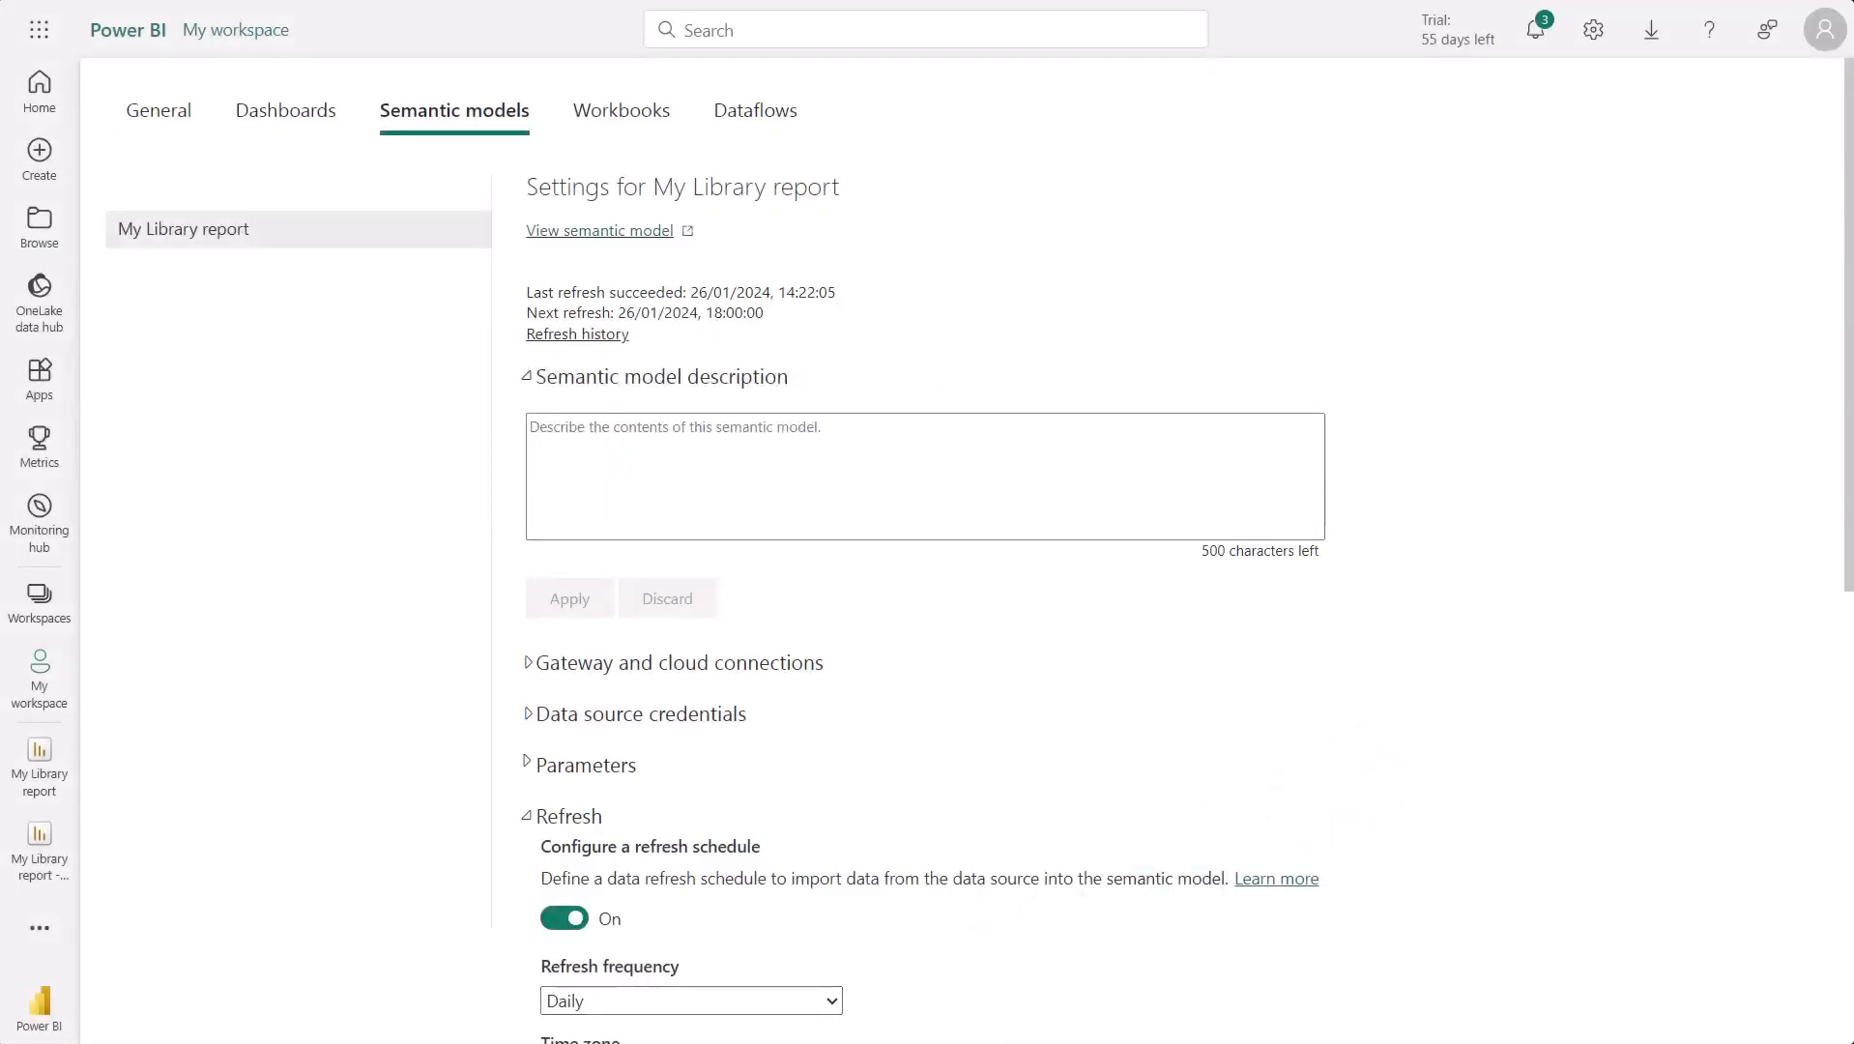